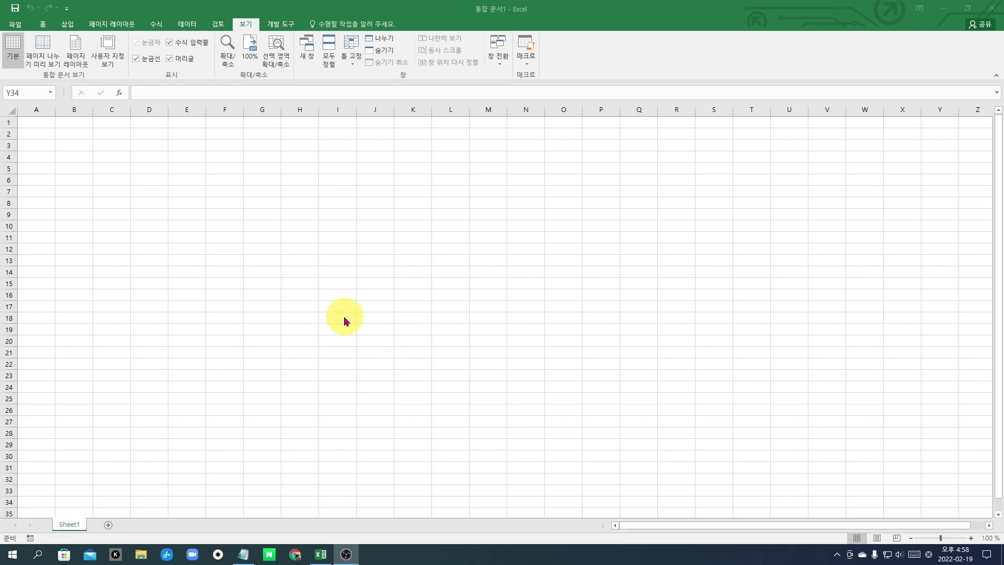
Step: Select single cells in row 8 of Sheet1 one at a time, including F8, G8 and D8
click(190, 201)
click(230, 202)
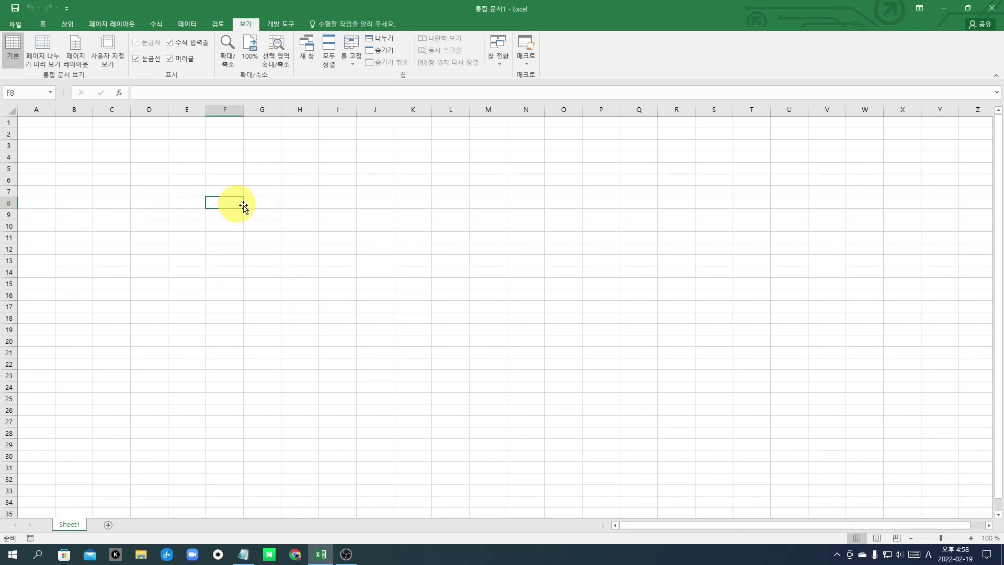
click(271, 205)
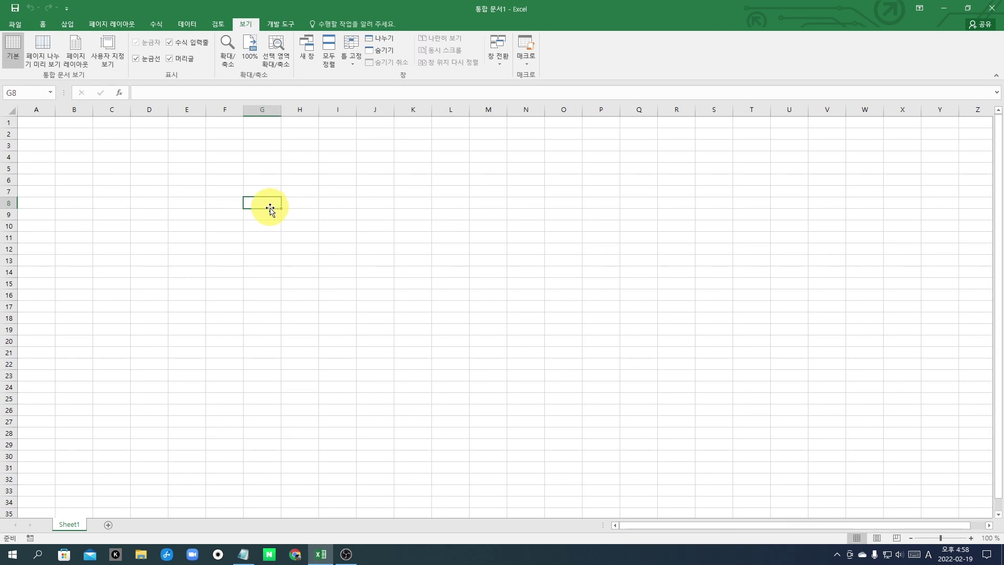
click(155, 204)
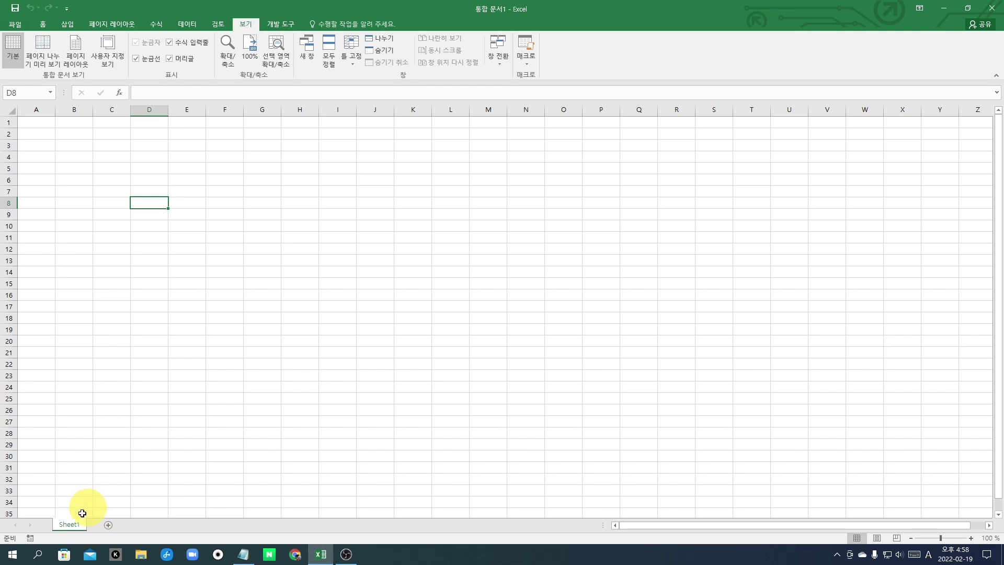
Step: Add two new worksheets after Sheet1 and return to Sheet1
click(108, 529)
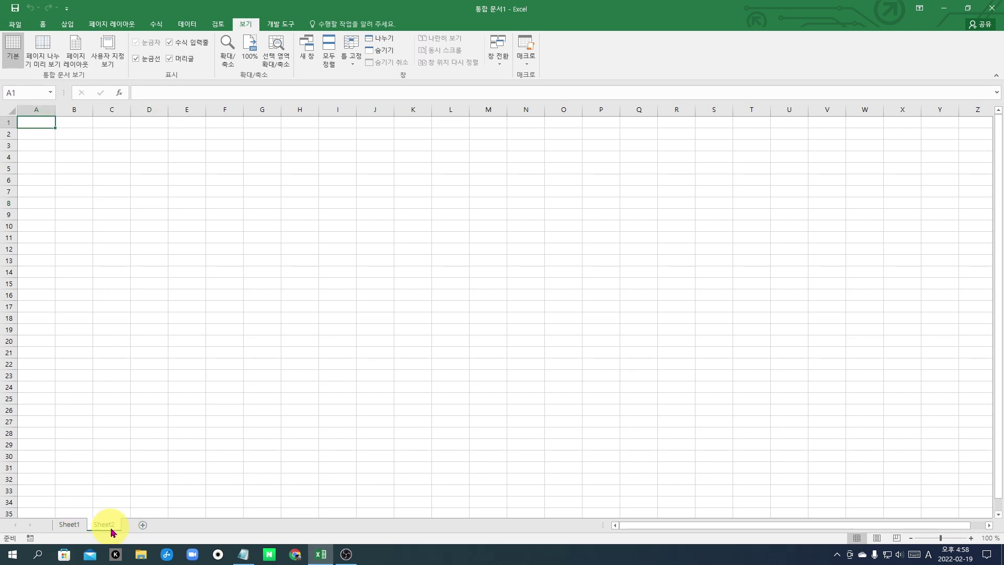
click(143, 524)
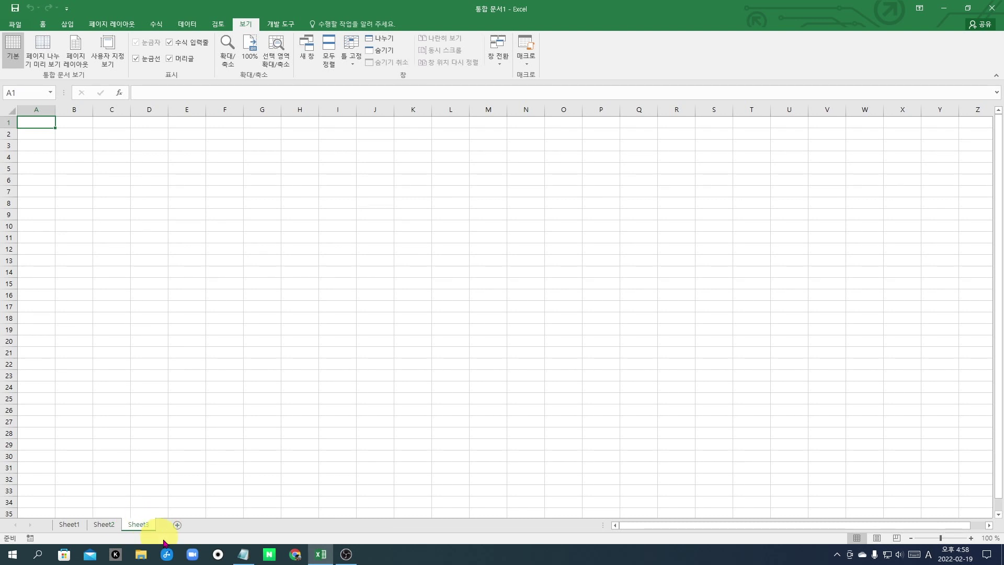
click(68, 524)
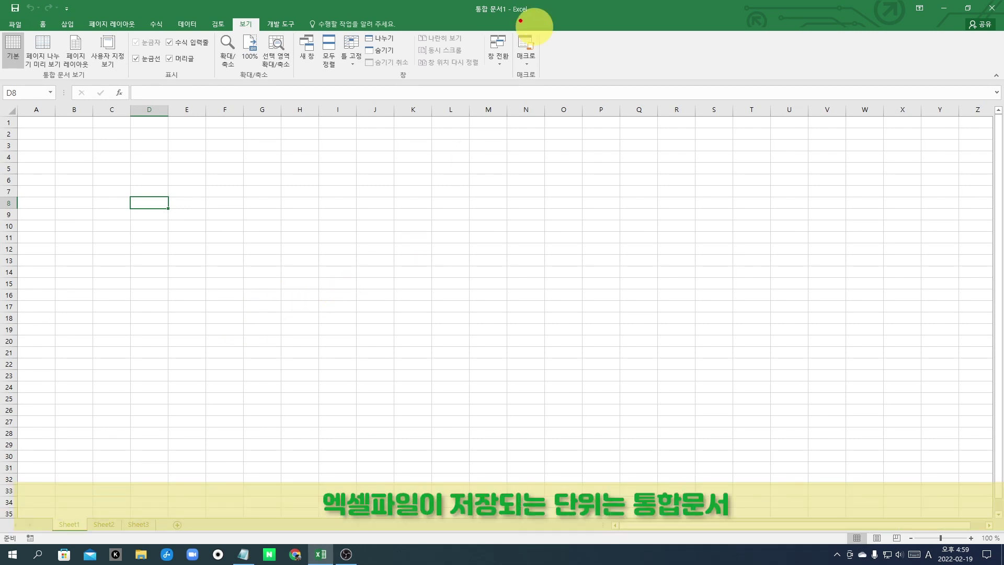
Step: Circle the workbook name in the title bar with the annotation pen and clear the mark
mouse_move(520, 21)
mouse_down()
mouse_move(477, 22)
mouse_move(491, 2)
mouse_move(539, 10)
mouse_move(518, 25)
mouse_up()
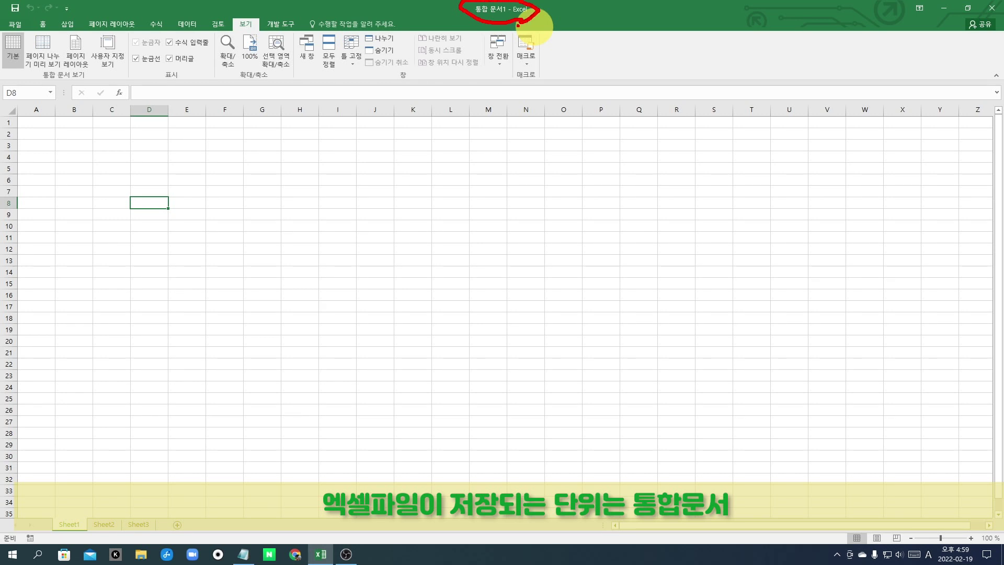
key(Escape)
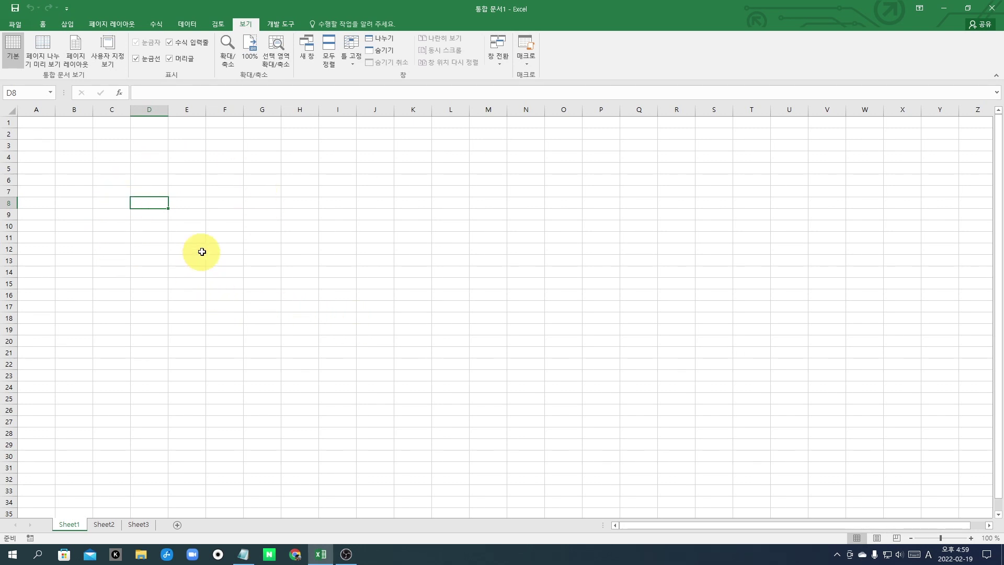
Step: Select individual cells D5, C4 and C5 in turn on Sheet1
click(150, 173)
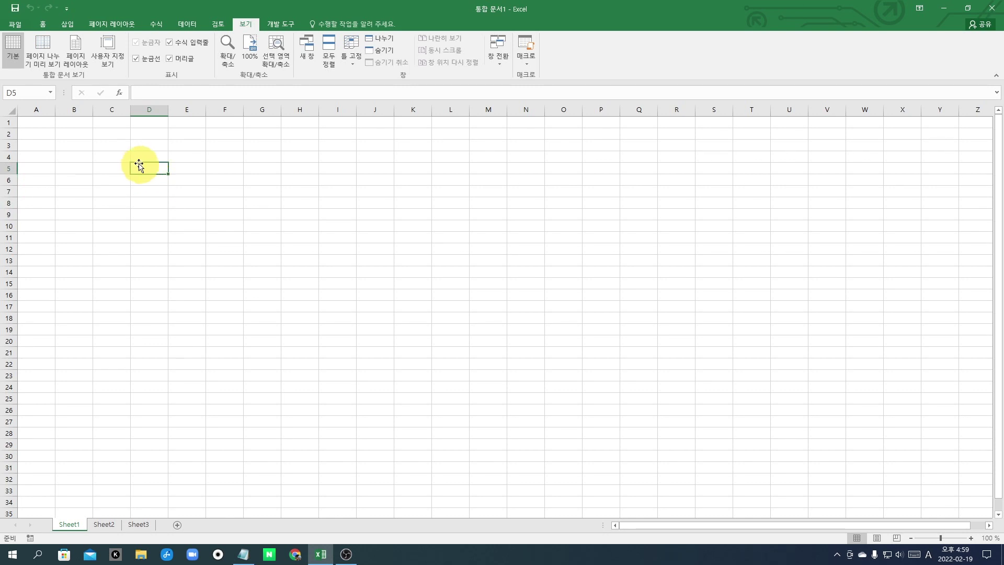
click(110, 155)
click(111, 166)
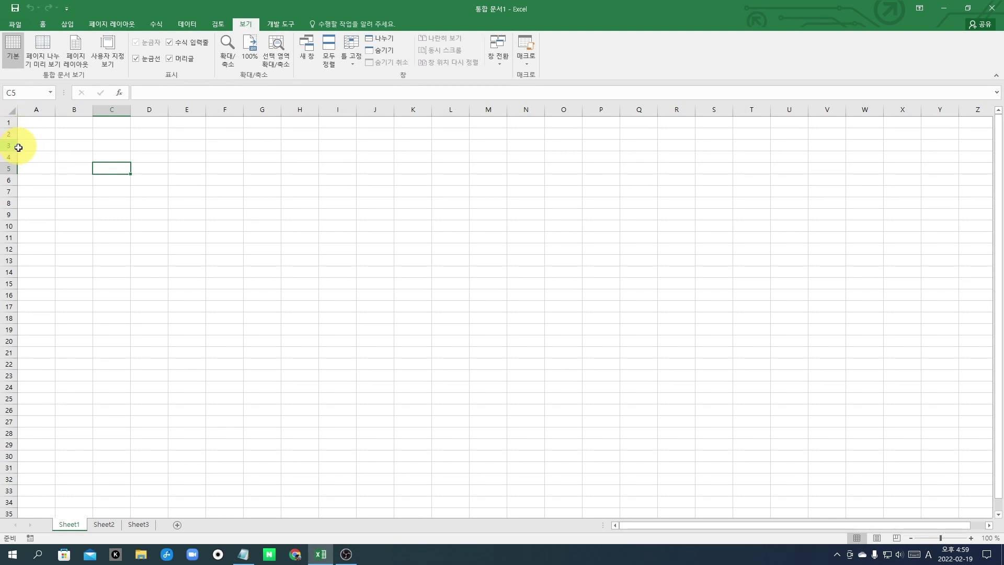
Step: Select whole row 1 and whole row 2 in turn, and release the selection by choosing cell B8
click(11, 120)
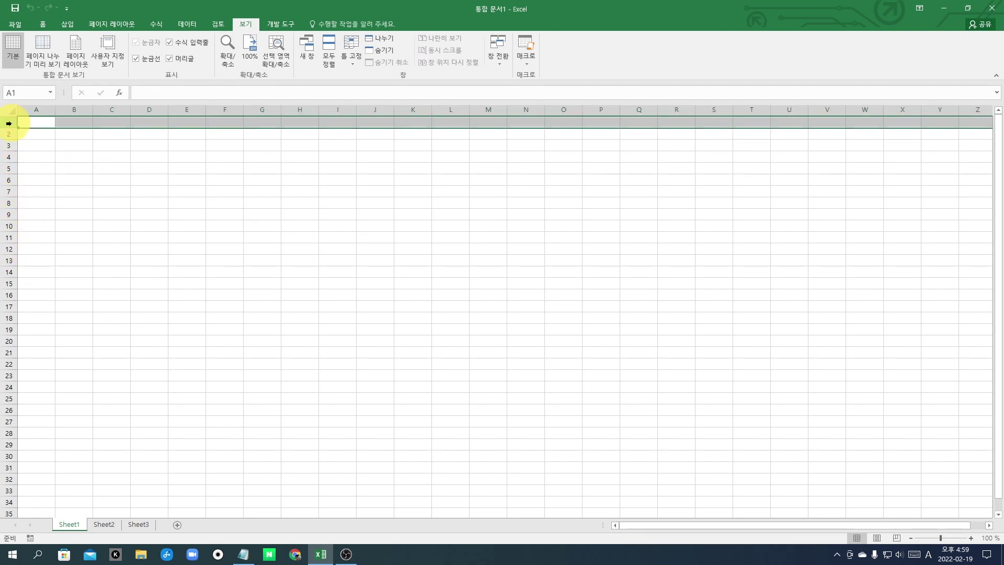
click(12, 134)
click(74, 203)
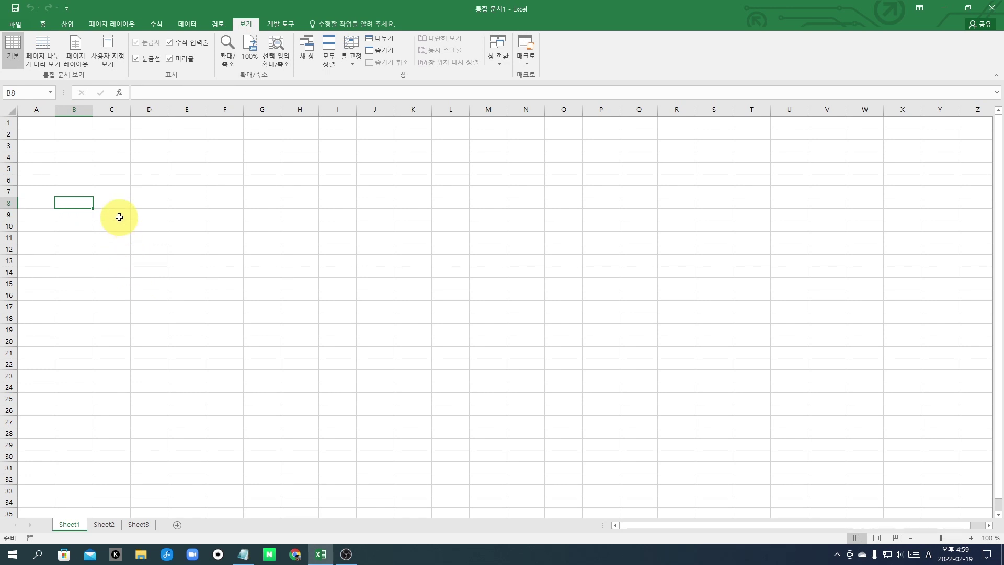
Step: Select the entire columns A, B, C and D one after another, and finish on cell G11
click(35, 110)
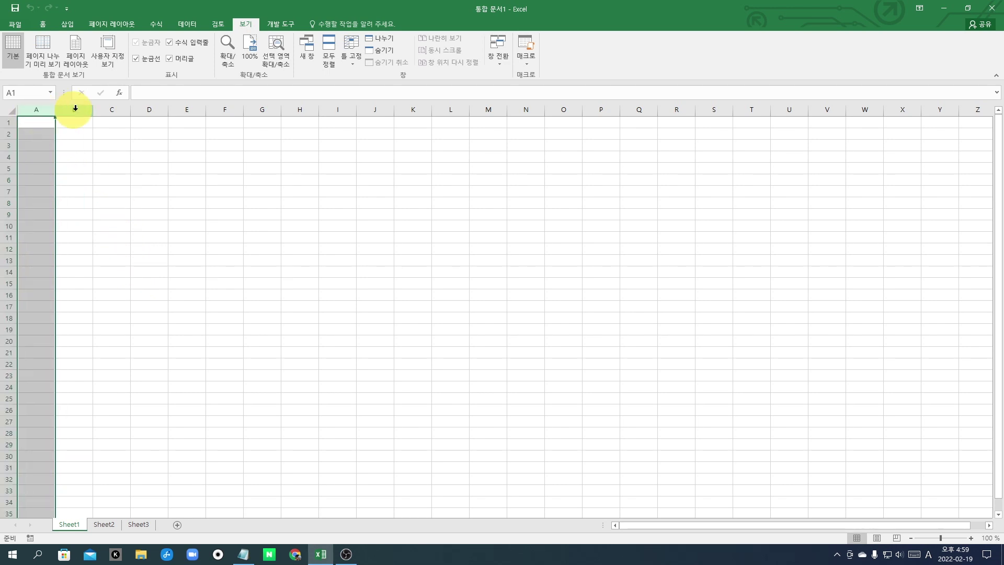
click(75, 109)
click(107, 108)
click(157, 109)
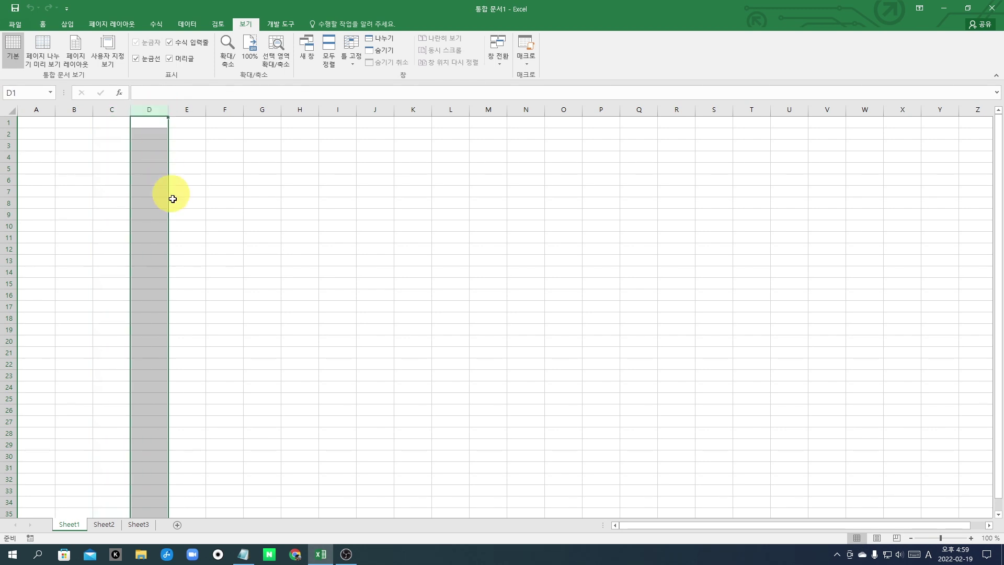
click(249, 237)
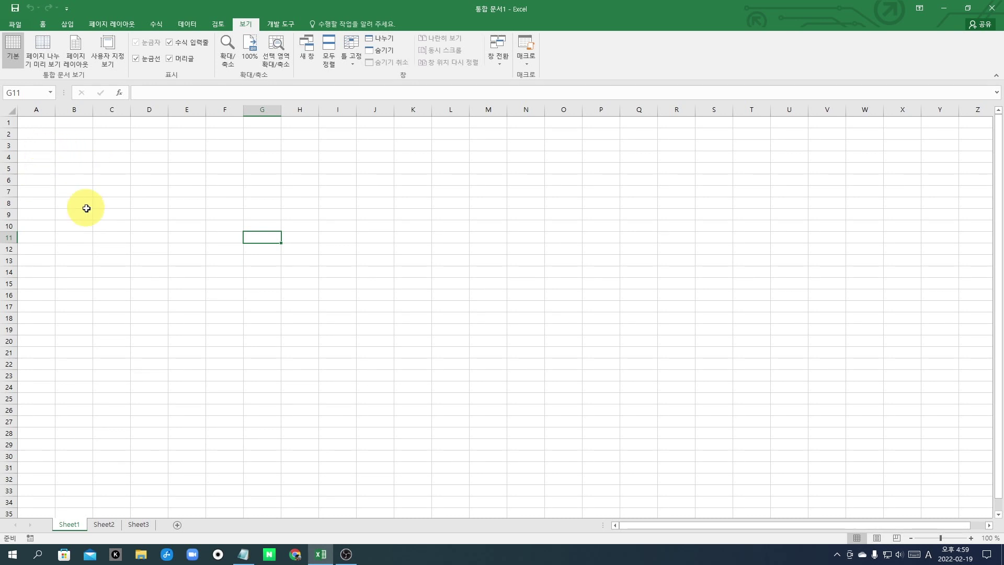
Step: Examine how far the rows extend by going to the last row of Sheet1 in column C
click(117, 203)
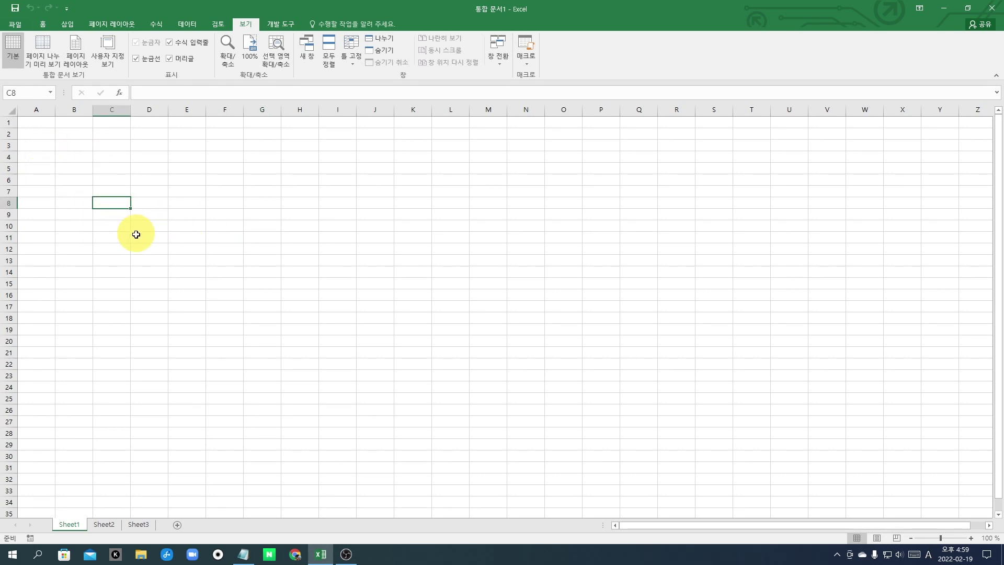
scroll(160, 227, down, 6)
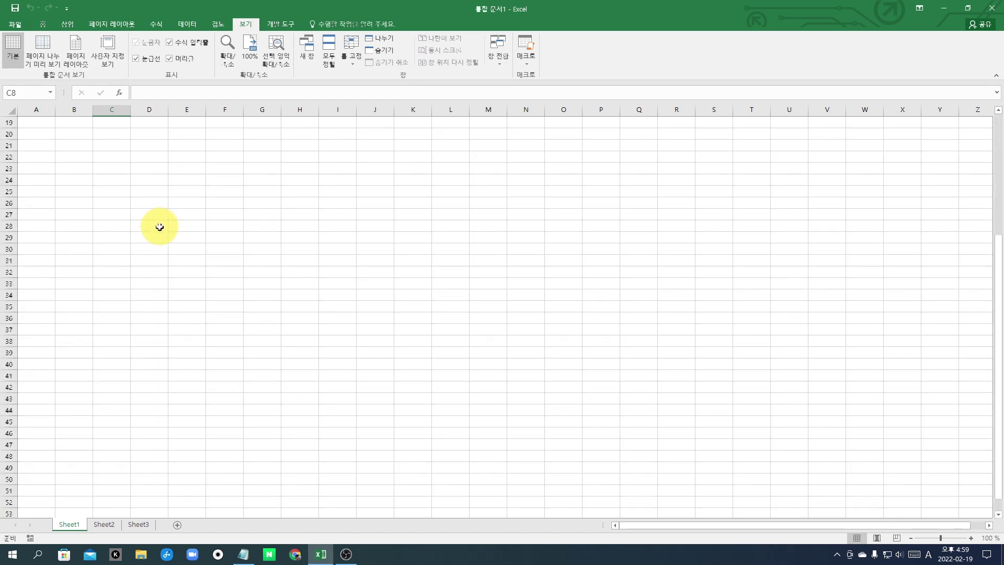
scroll(160, 228, down, 17)
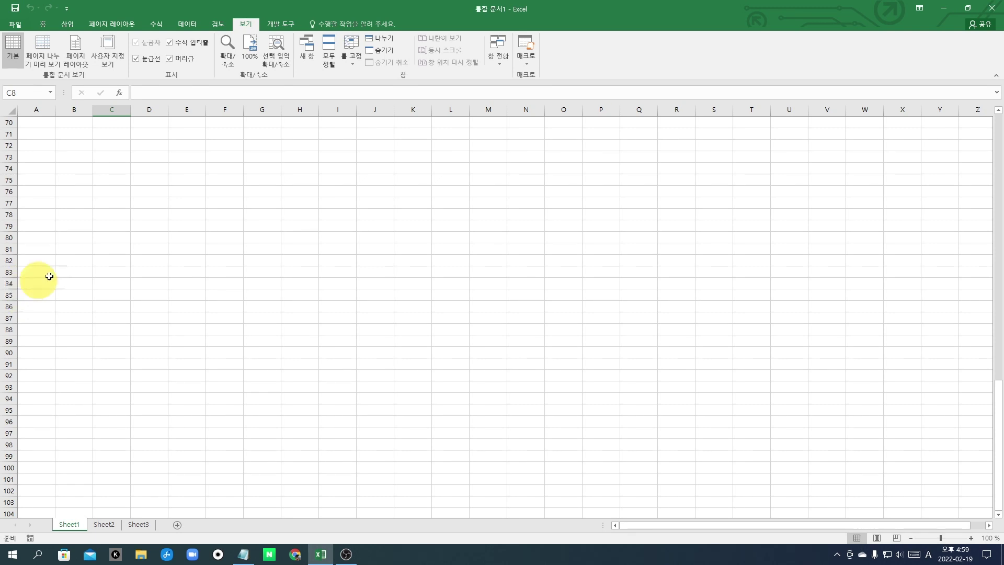
click(187, 175)
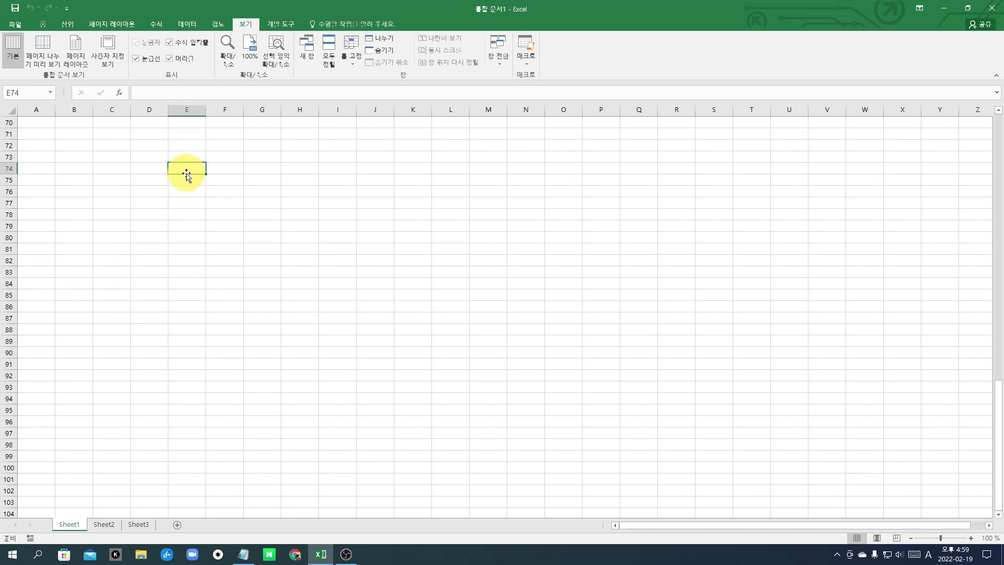
click(116, 177)
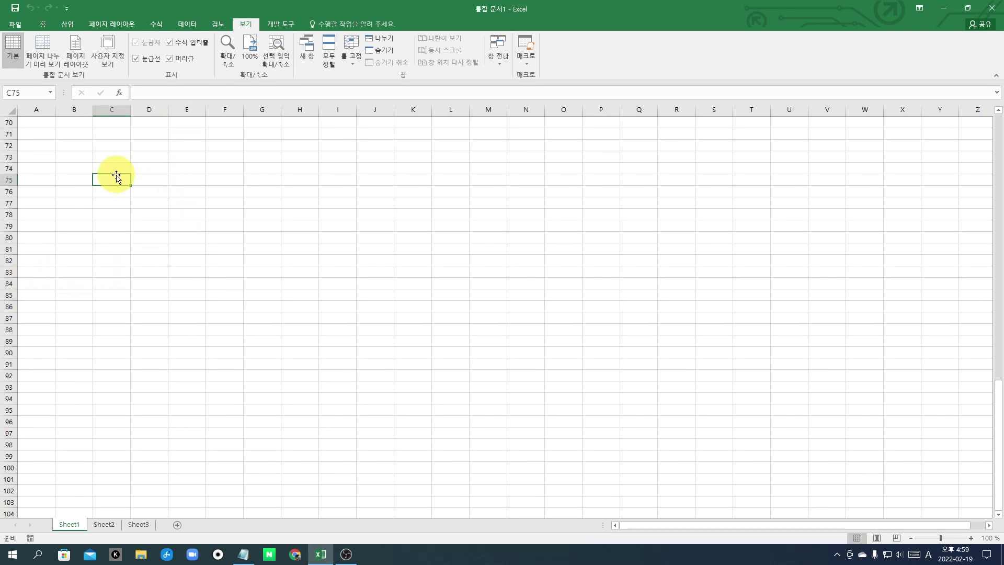
key(ctrl+Down)
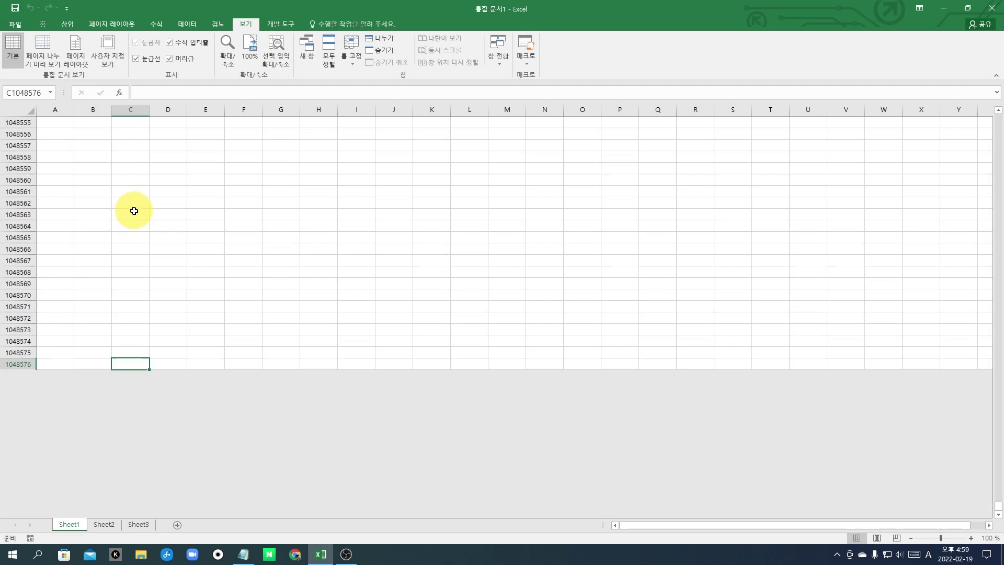
scroll(134, 211, down, 2)
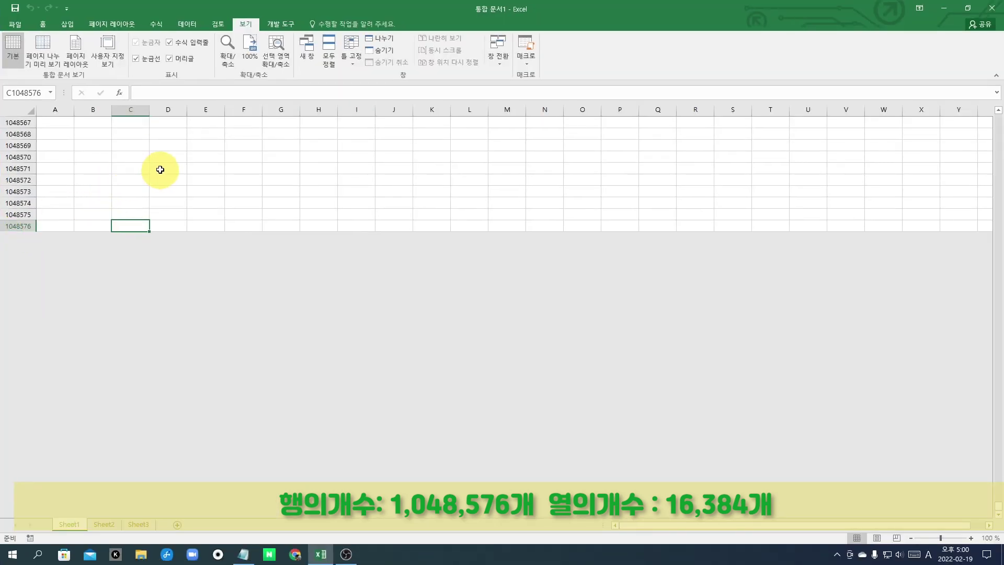
Step: Go to the last column of the sheet from a cell near the final row, and return to cell A1
click(161, 169)
click(273, 158)
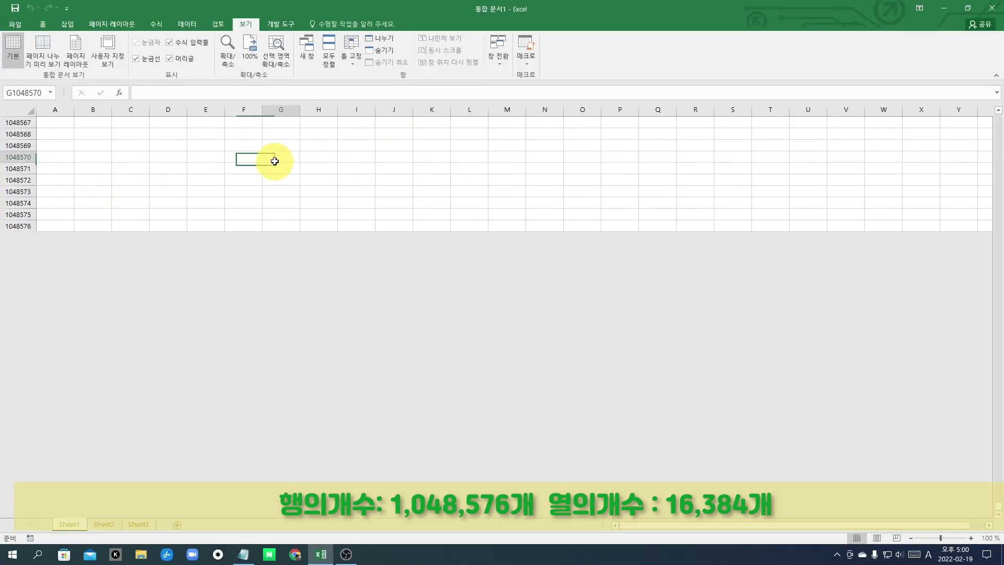
key(ctrl+Right)
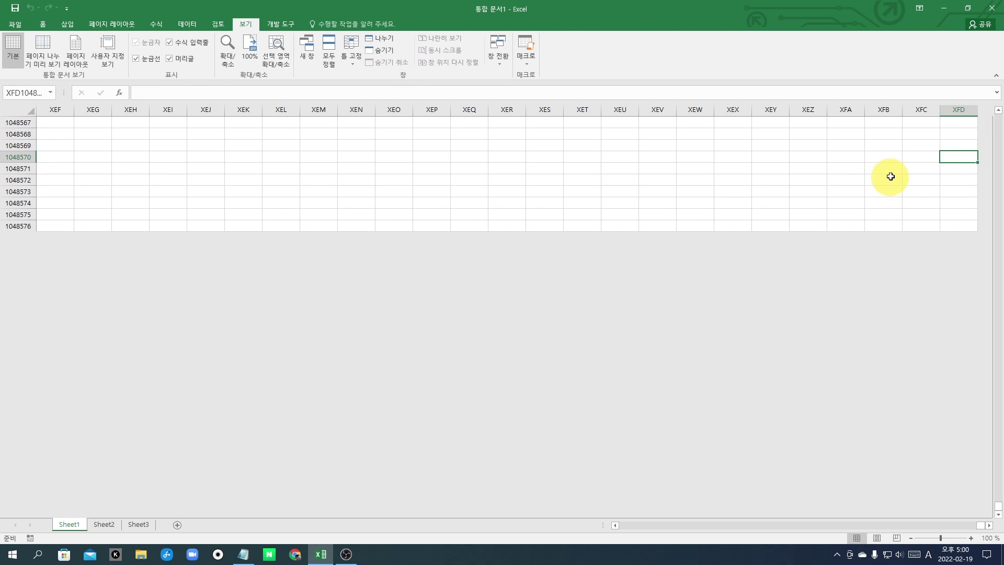
key(ctrl+Home)
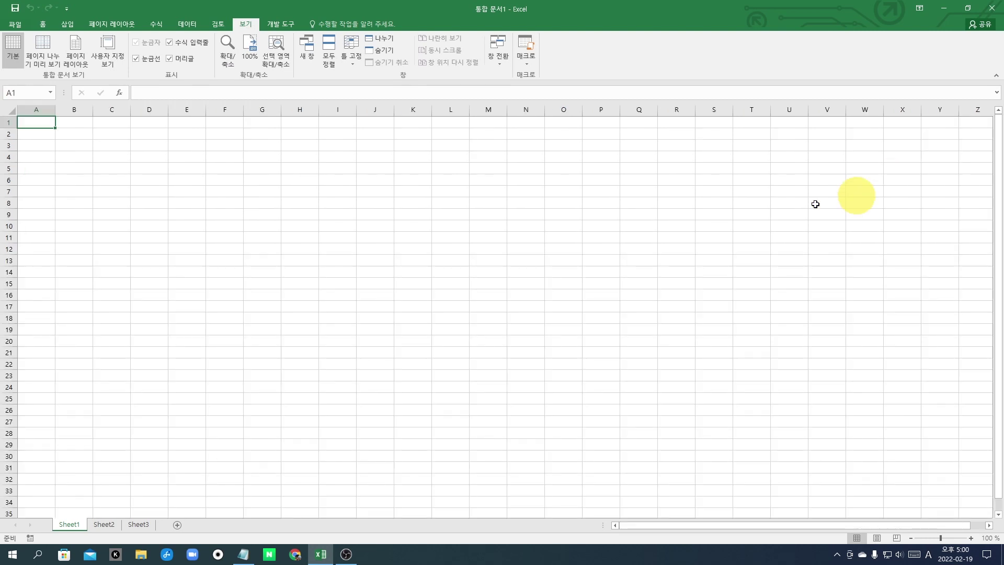
Step: Select cells D6 and D7 on Sheet1 in turn
click(280, 188)
drag(280, 189, 144, 187)
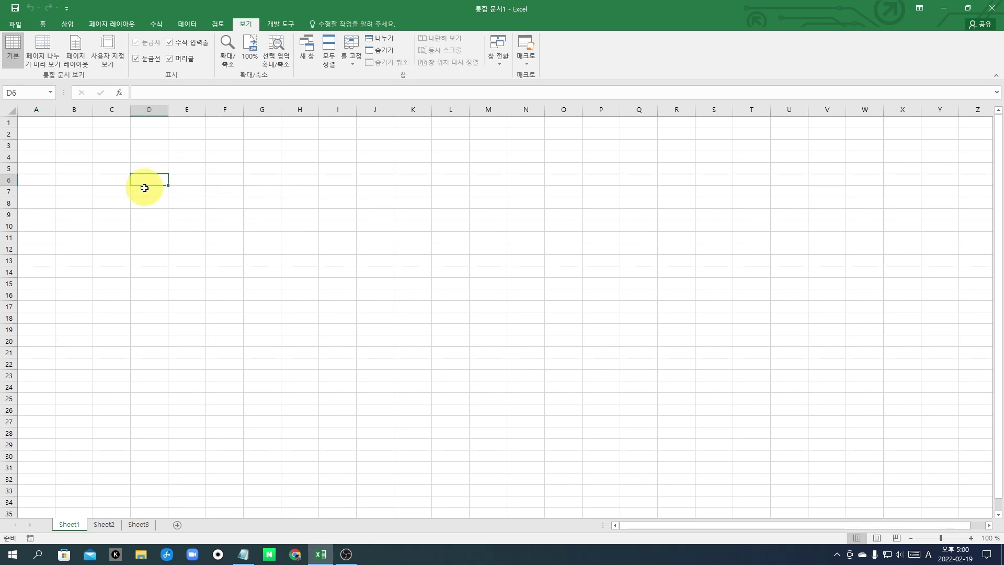
click(143, 190)
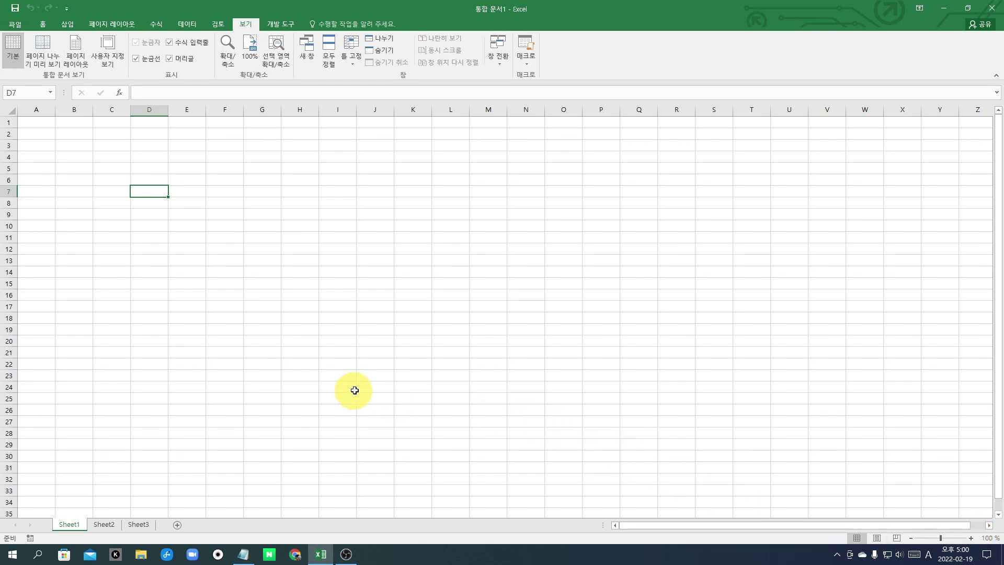
Step: Select cell K11, circle its headers, cell and Name Box entry with the annotation pen, write K11 beside it, and clear the drawing
click(419, 240)
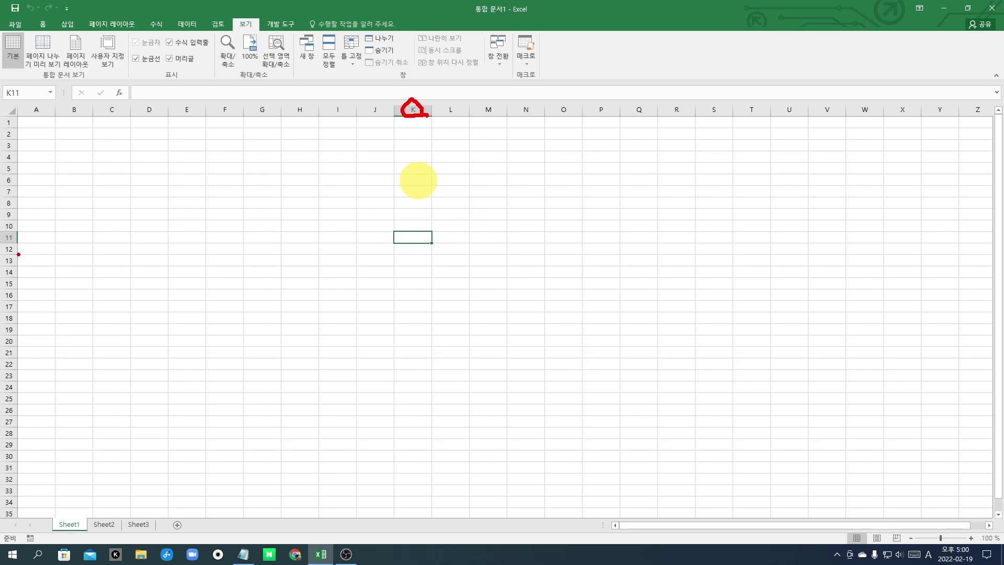
drag(3, 237, 21, 243)
mouse_move(447, 240)
mouse_down()
mouse_move(433, 251)
mouse_move(402, 217)
mouse_move(475, 258)
mouse_up()
click(489, 240)
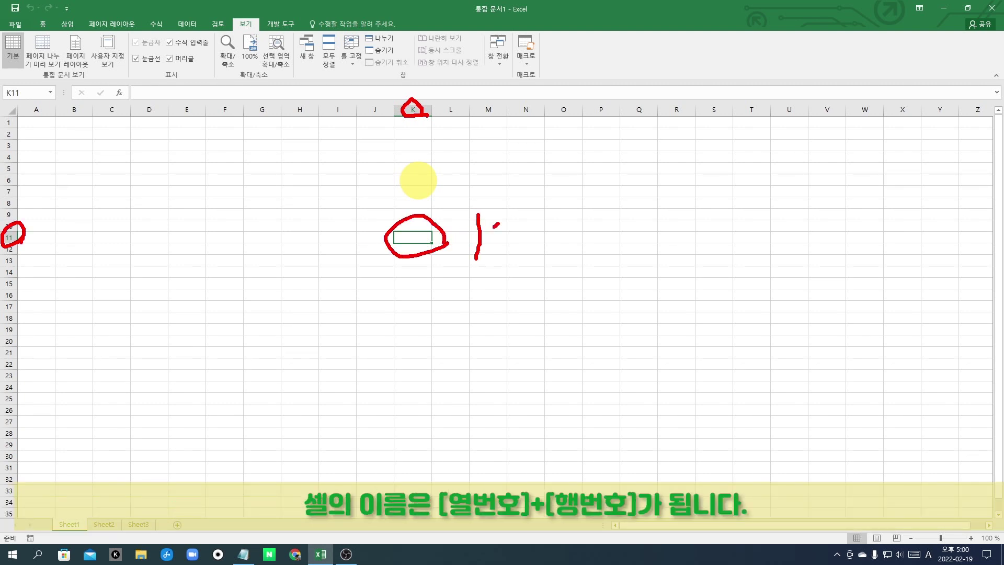
mouse_move(496, 225)
mouse_down()
mouse_move(485, 246)
mouse_move(510, 257)
mouse_up()
mouse_move(520, 225)
mouse_down()
mouse_move(523, 250)
mouse_move(548, 251)
mouse_up()
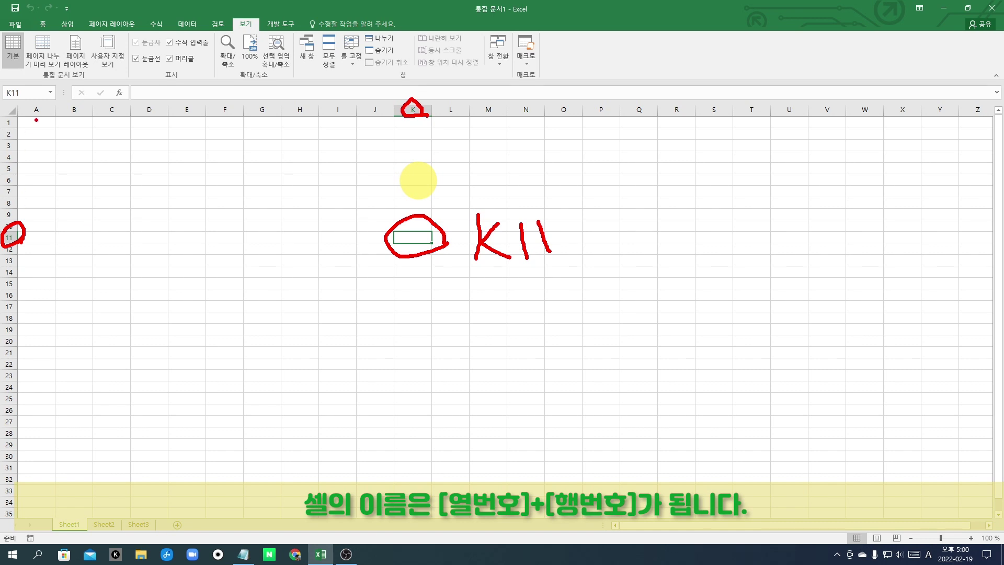
mouse_move(57, 99)
mouse_down()
mouse_move(24, 112)
mouse_move(4, 77)
mouse_move(56, 79)
mouse_move(61, 101)
mouse_up()
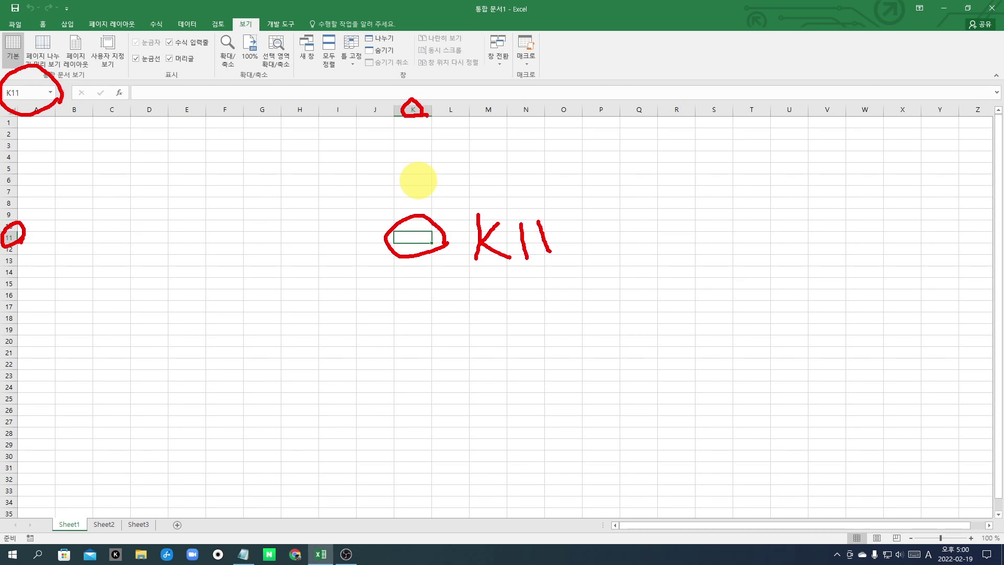
key(Escape)
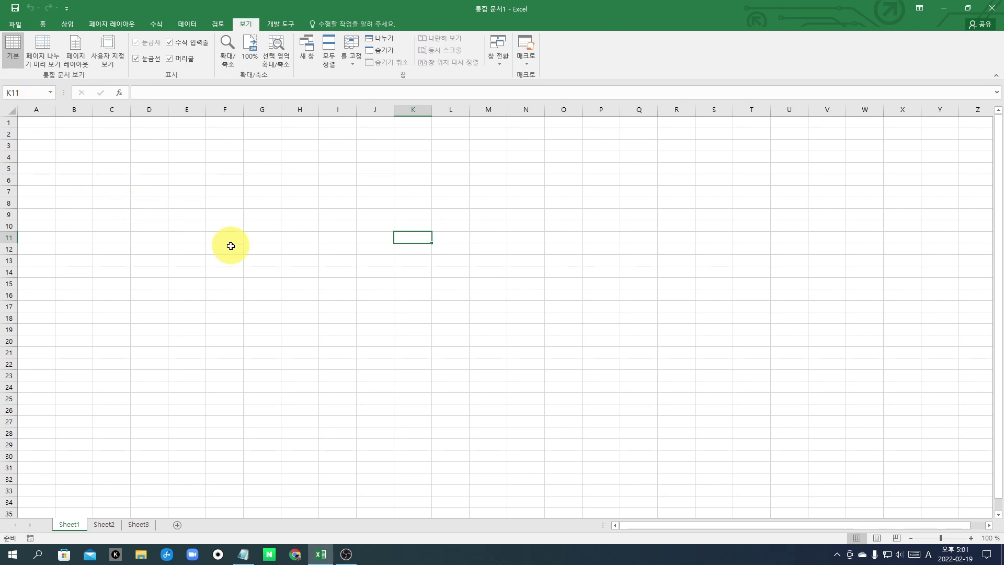
Step: Select cells C6, C10 and D8 in turn to check each cell's address
click(113, 178)
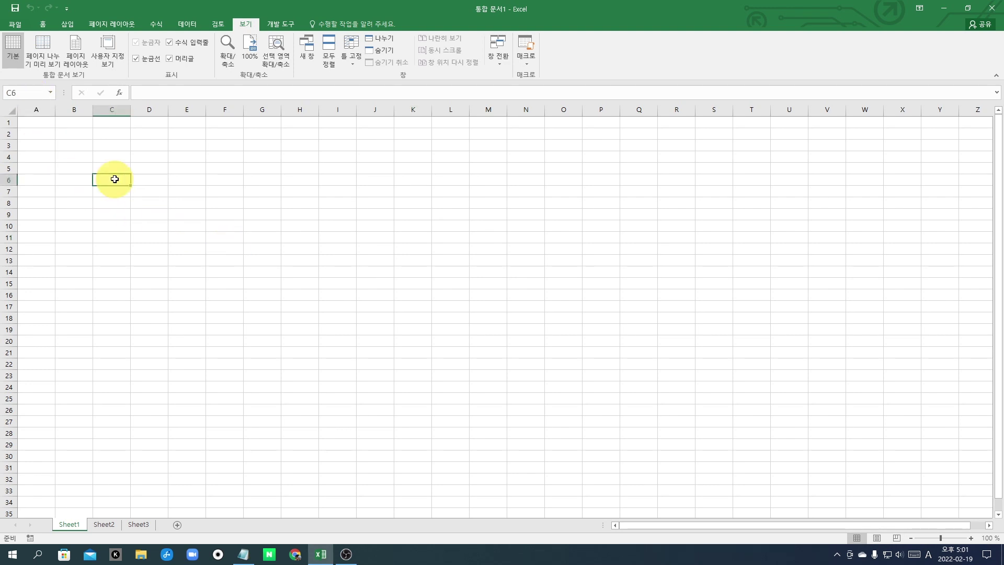
click(105, 224)
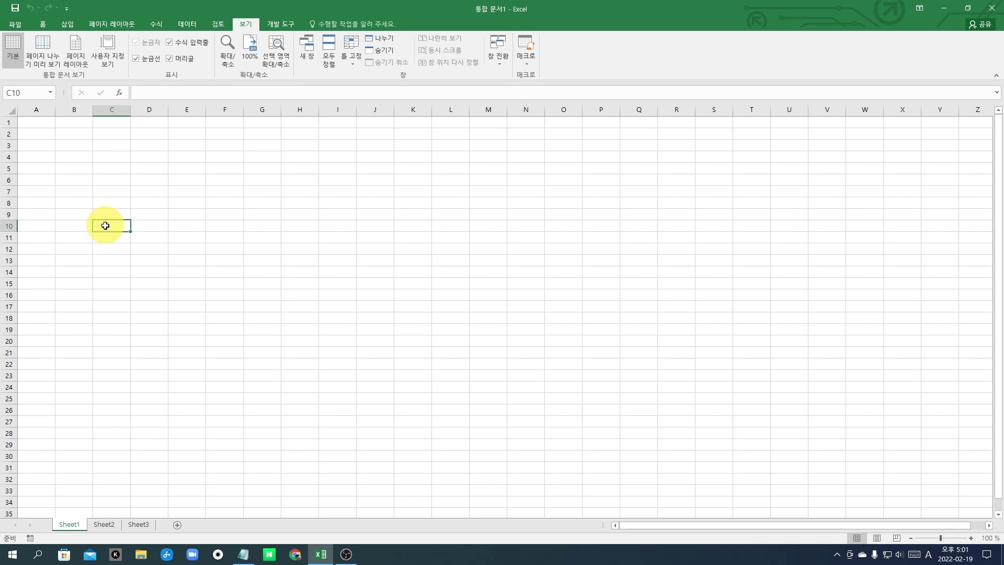
click(148, 203)
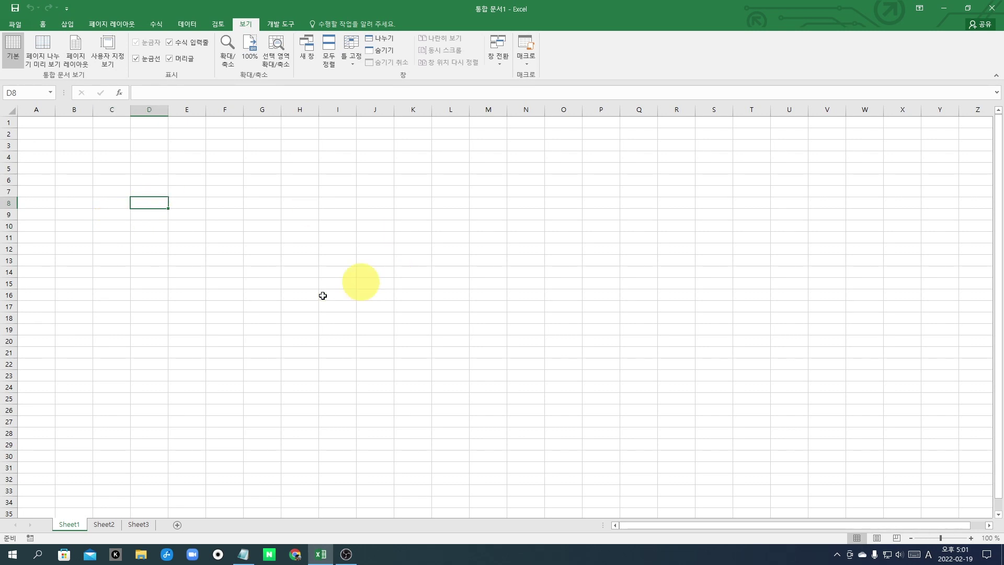
Step: Enlarge the Sheet1 view to 210% zoom and select cell D7
click(343, 250)
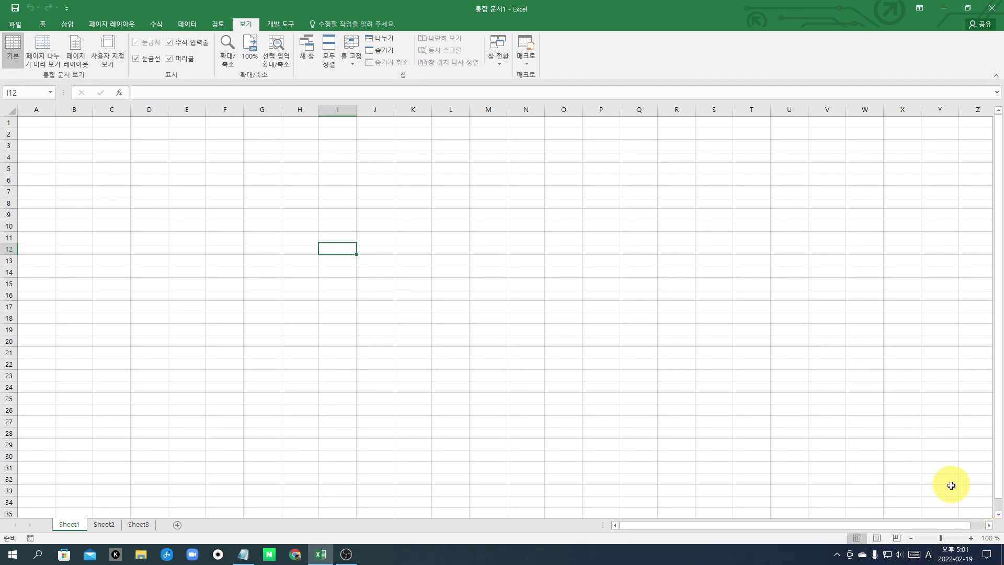
click(973, 538)
click(973, 538)
click(973, 538)
click(973, 538)
click(974, 538)
click(974, 538)
click(973, 539)
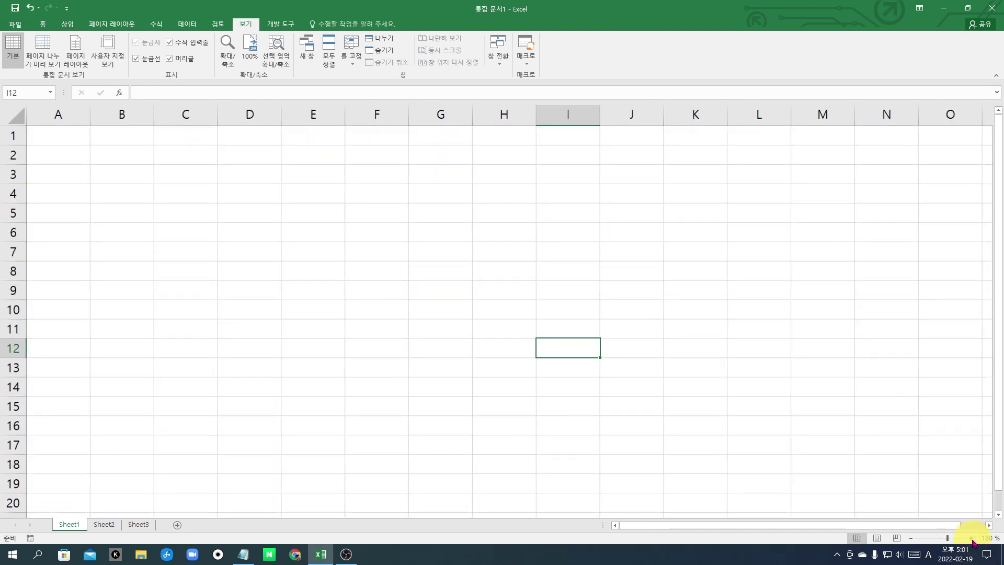
click(973, 538)
click(912, 540)
click(911, 540)
click(911, 539)
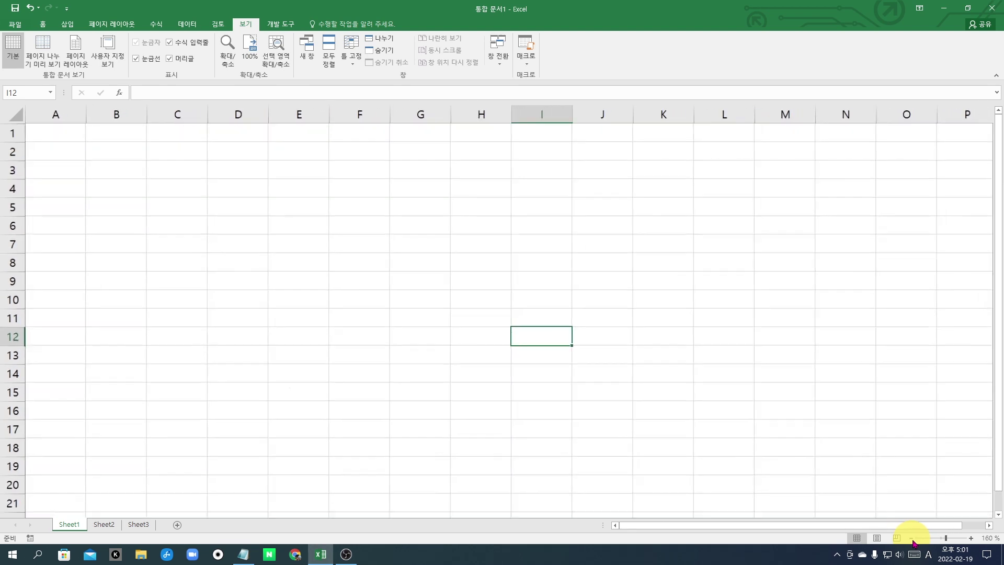
click(972, 539)
click(971, 539)
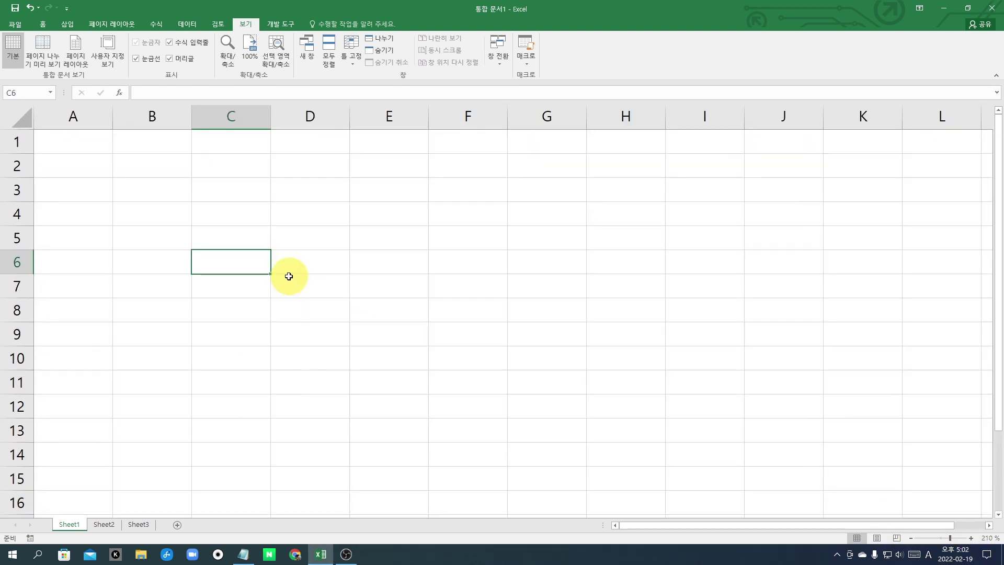
click(288, 275)
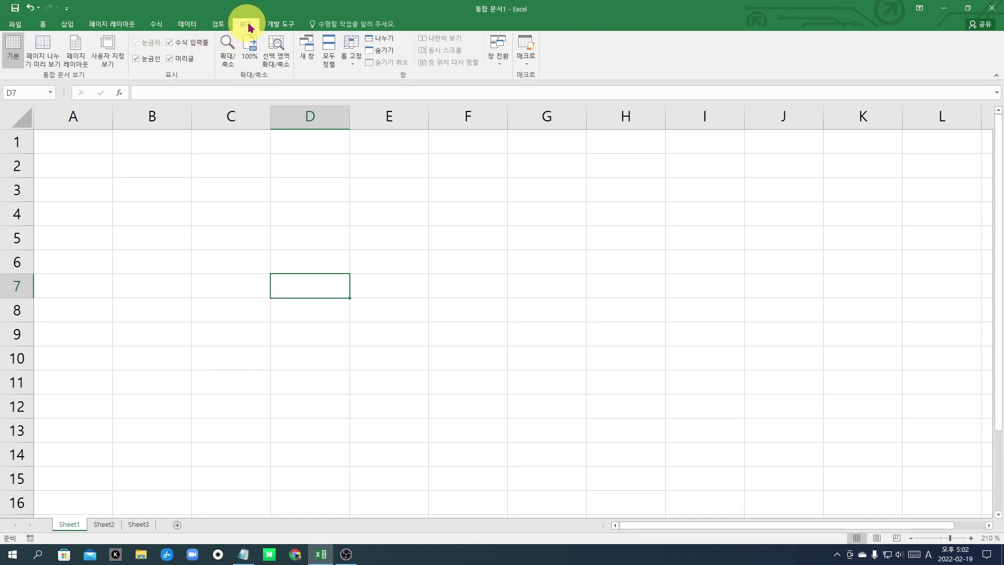
Step: Look through the Home, Insert, Page Layout, Formulas, Data and Review command sets of the ribbon
click(42, 23)
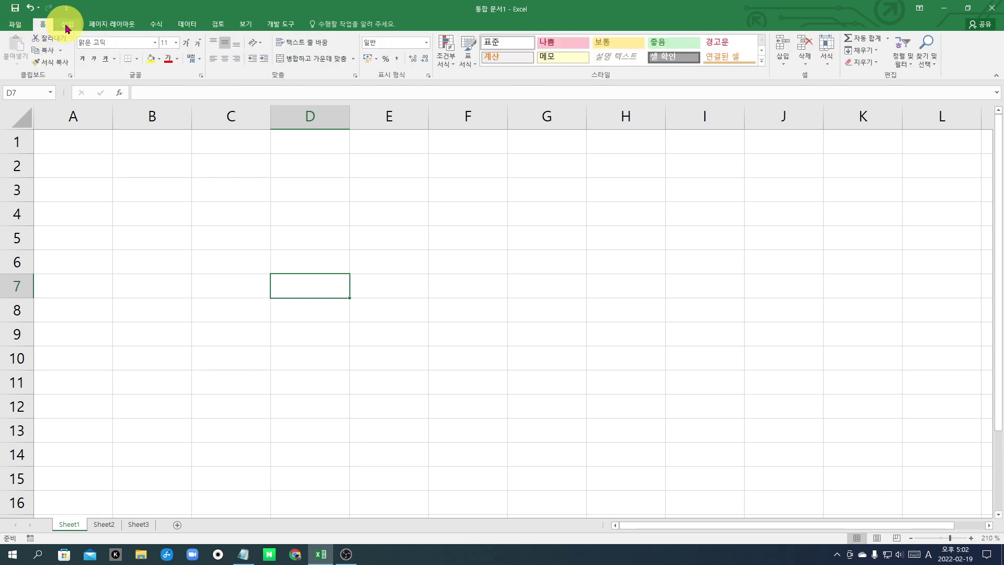
click(67, 25)
click(97, 24)
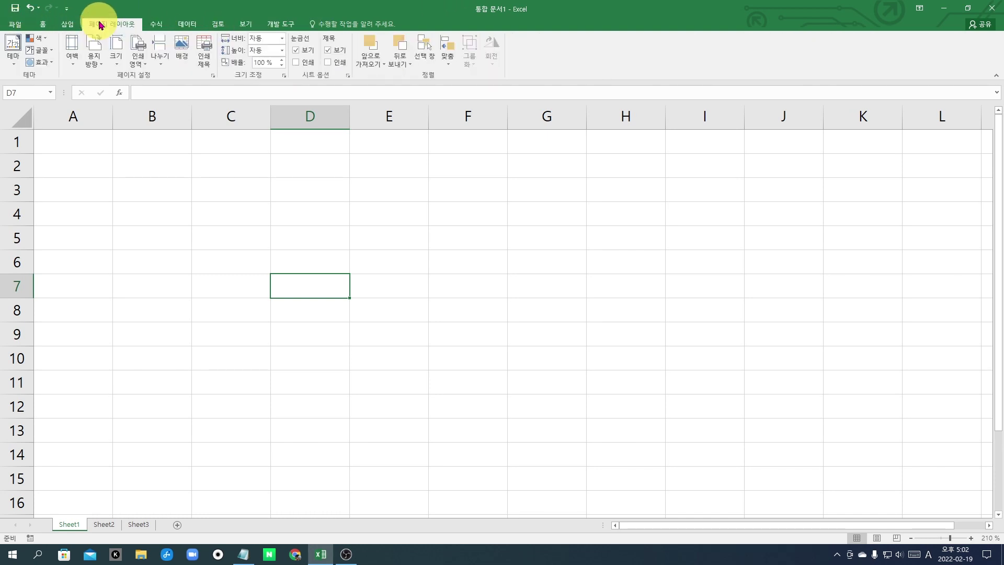
click(157, 24)
click(185, 26)
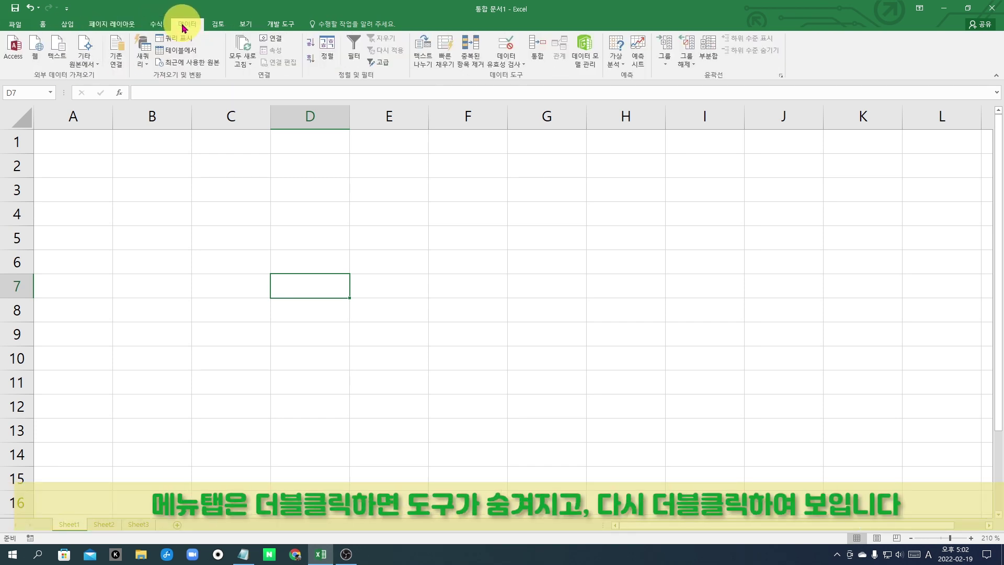
click(218, 27)
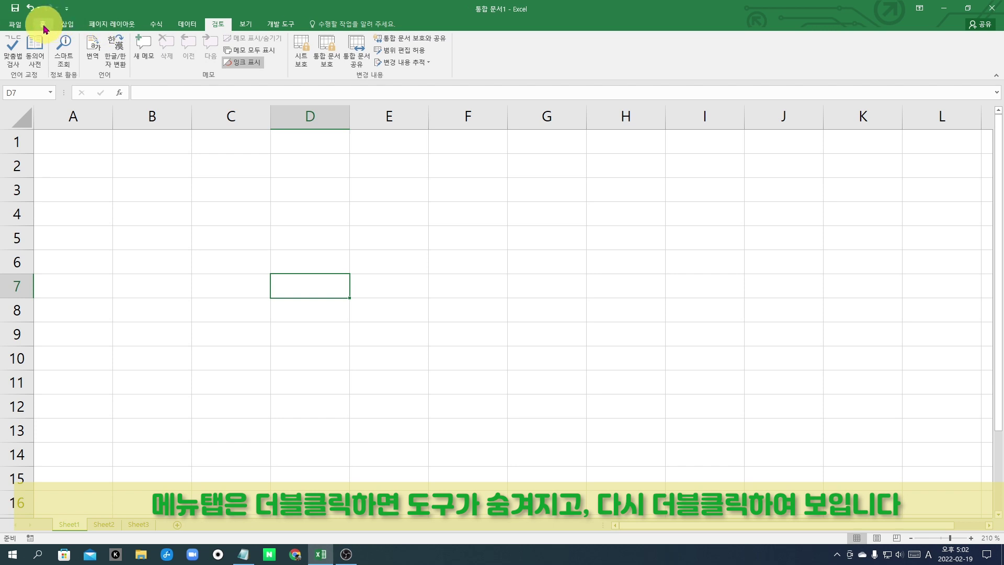
click(67, 25)
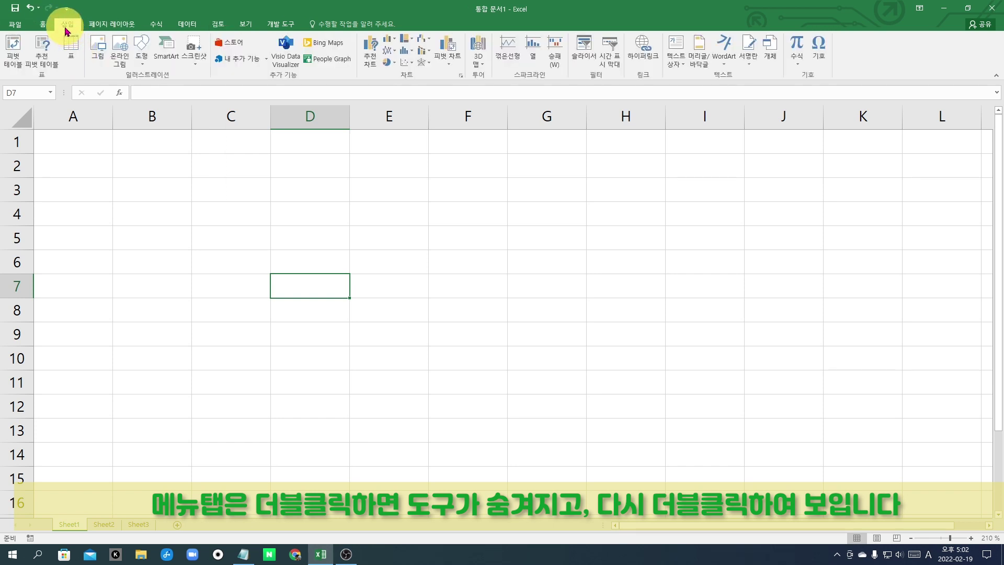
click(97, 26)
click(73, 26)
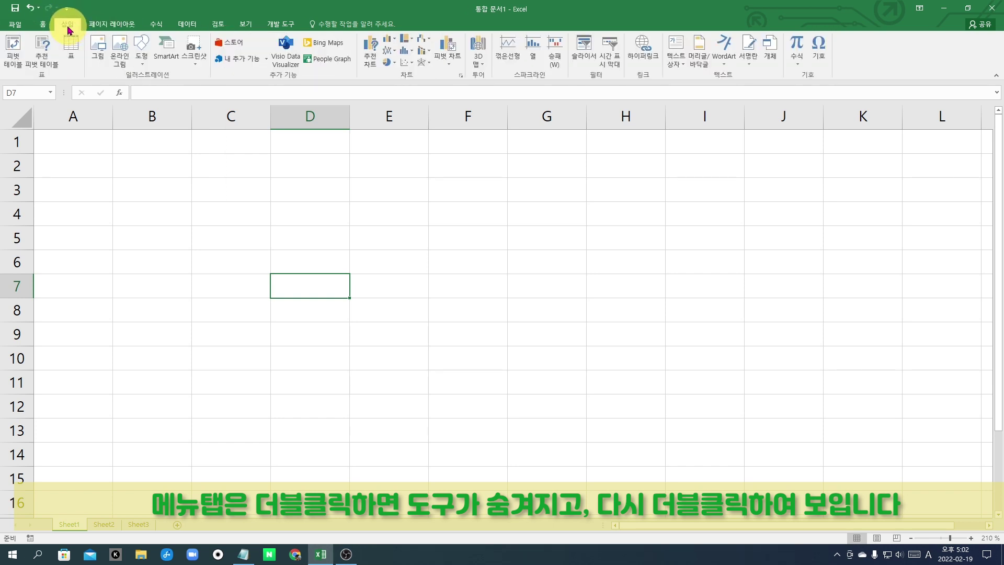
Step: Collapse the ribbon to hide its tools, and expand it again
double_click(68, 25)
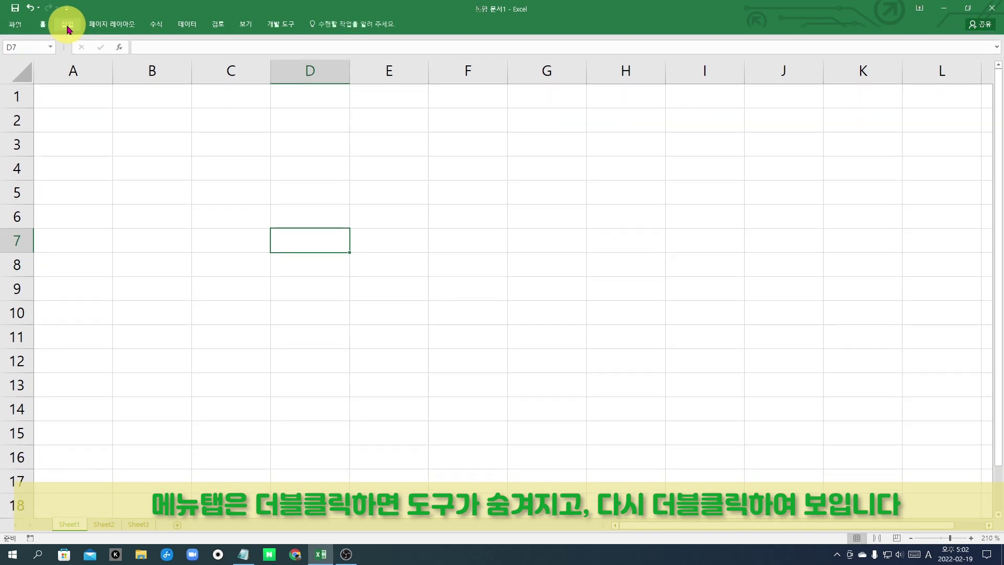
click(68, 25)
double_click(67, 25)
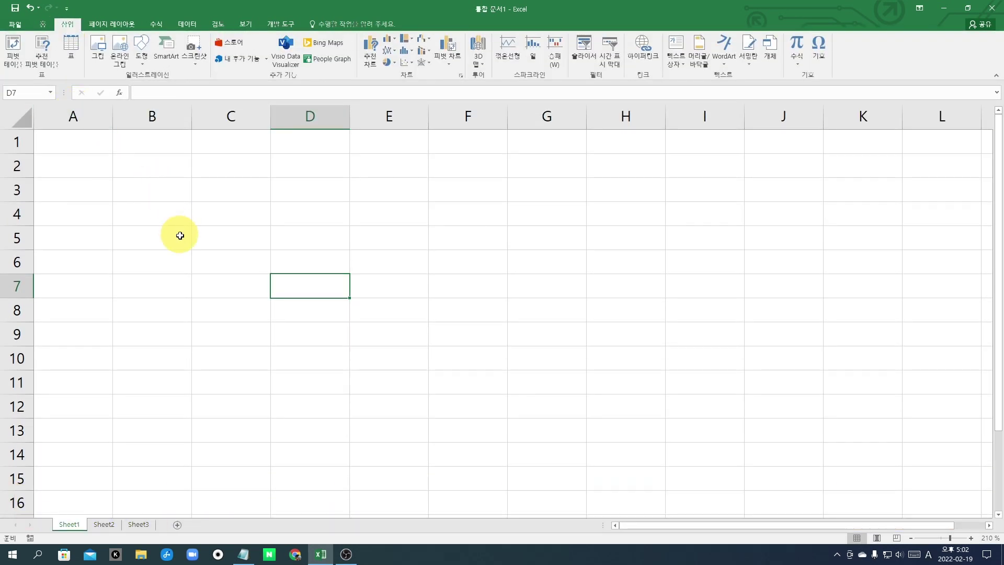
Step: Enter the title 금년도 매출 목표 in cell A1
click(210, 239)
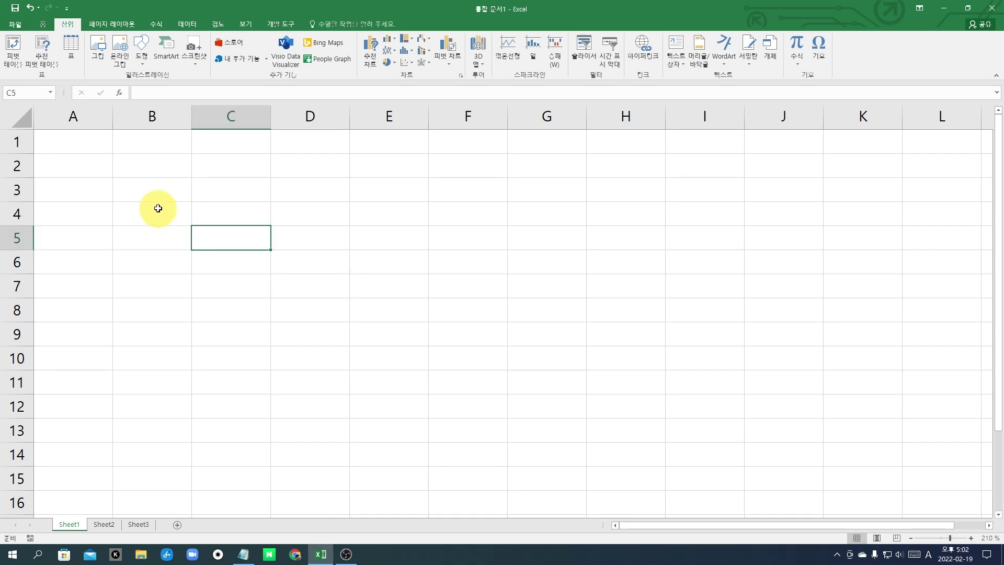
click(90, 143)
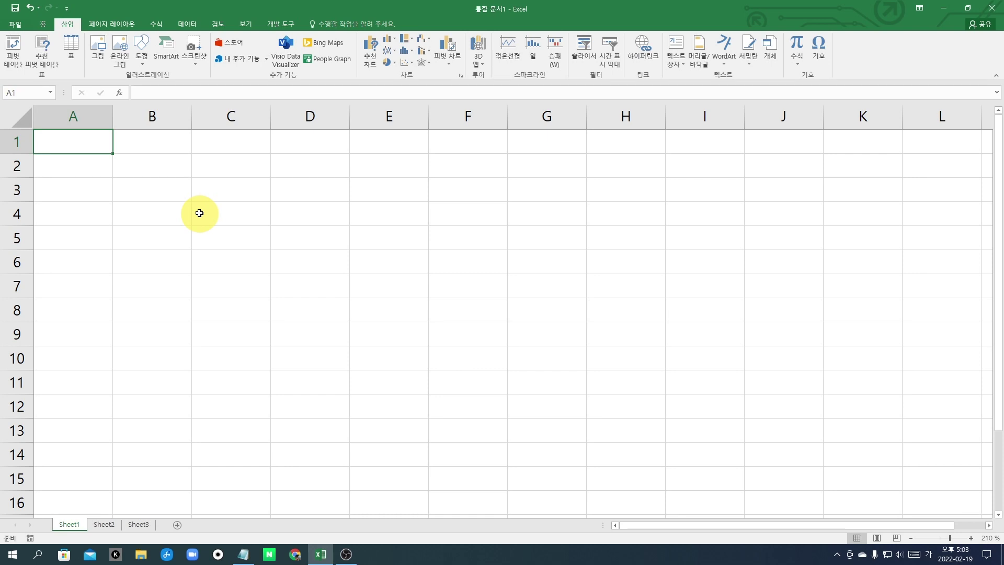
text(금년도 ㅁ)
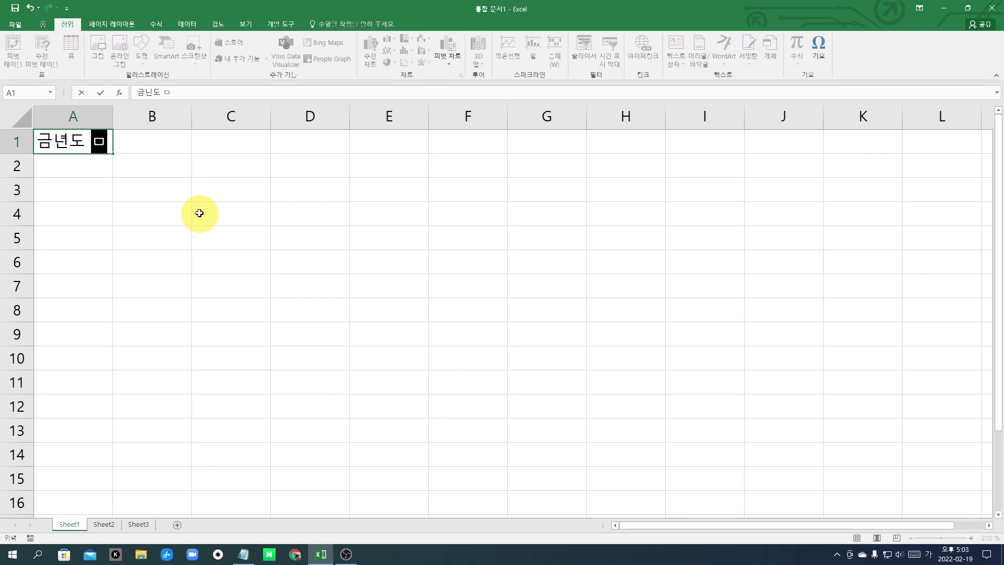
text(ㅐ출 목표)
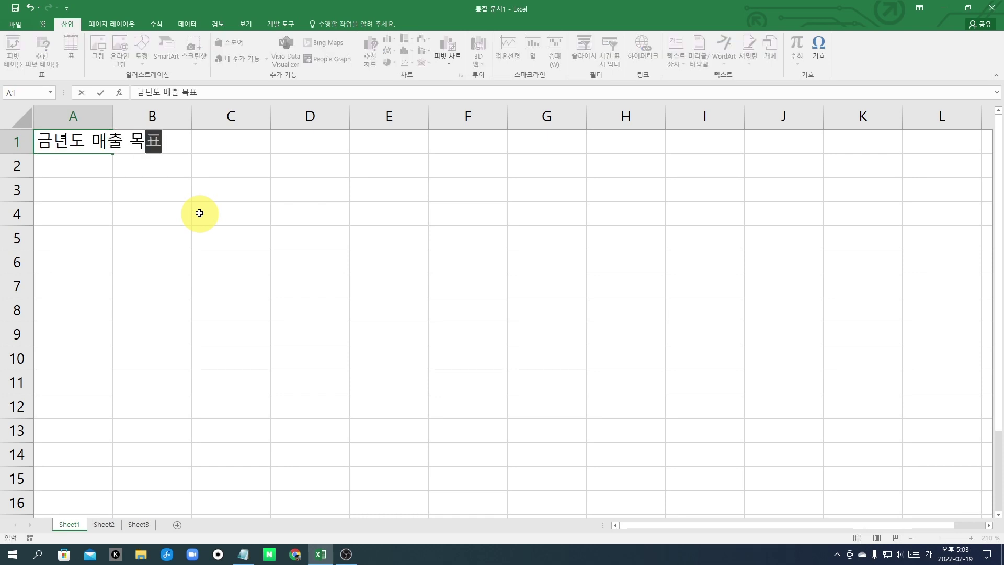
key(Return)
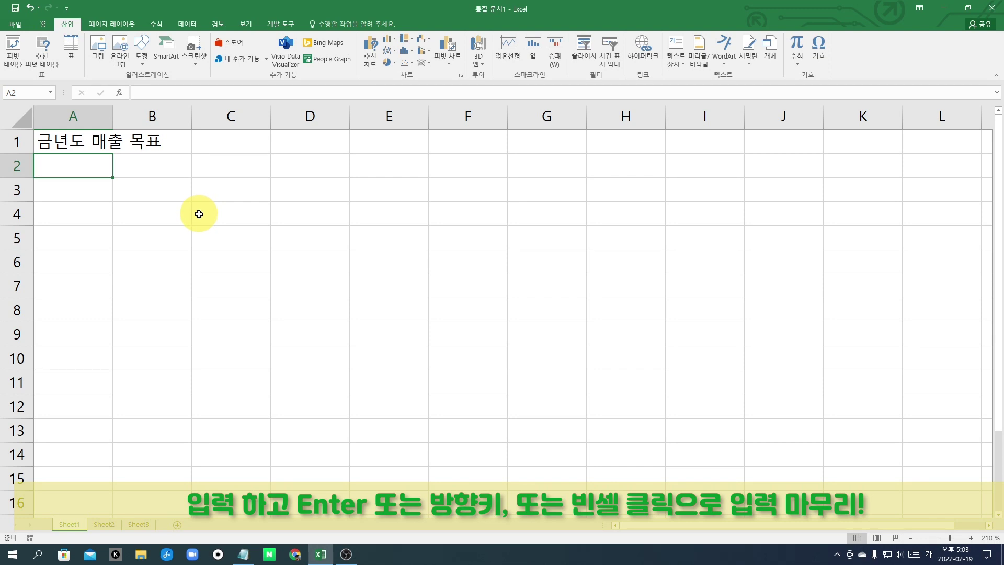
Step: Enter the column headings 지역, 상반기, 하반기 and 매출합계 in cells A4 to D4
key(Down)
key(Down)
text(지역)
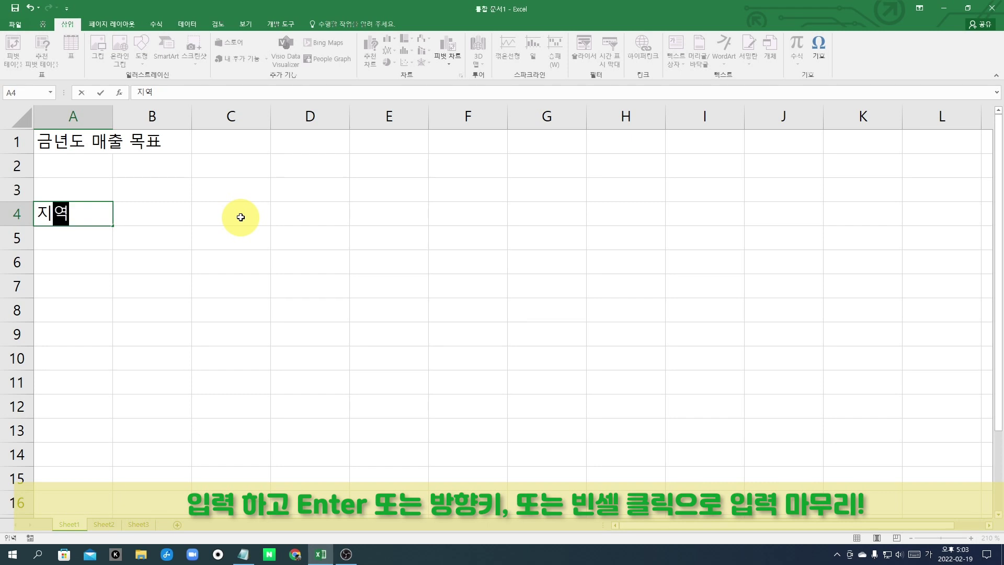
key(Right)
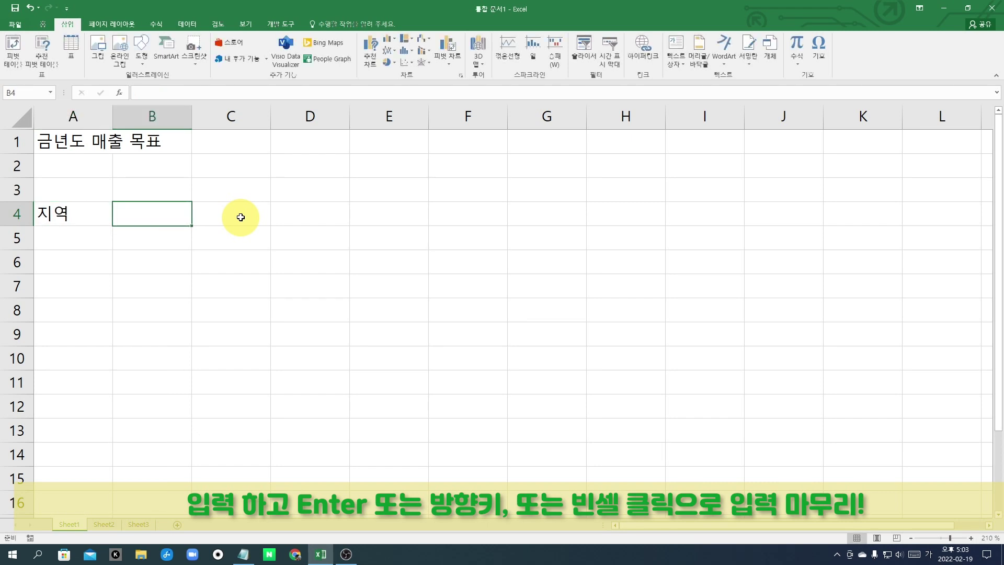
text(상반기)
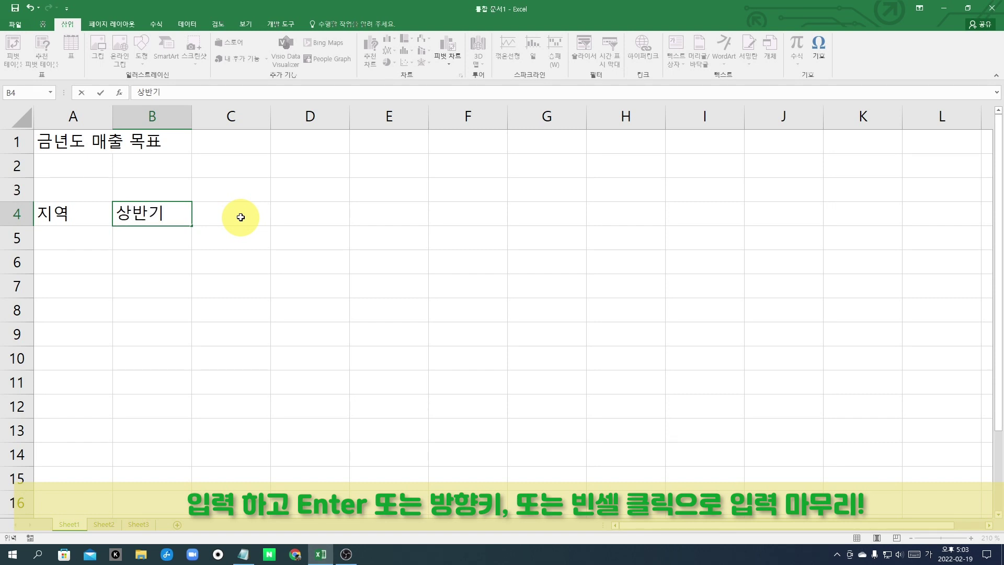
key(Right)
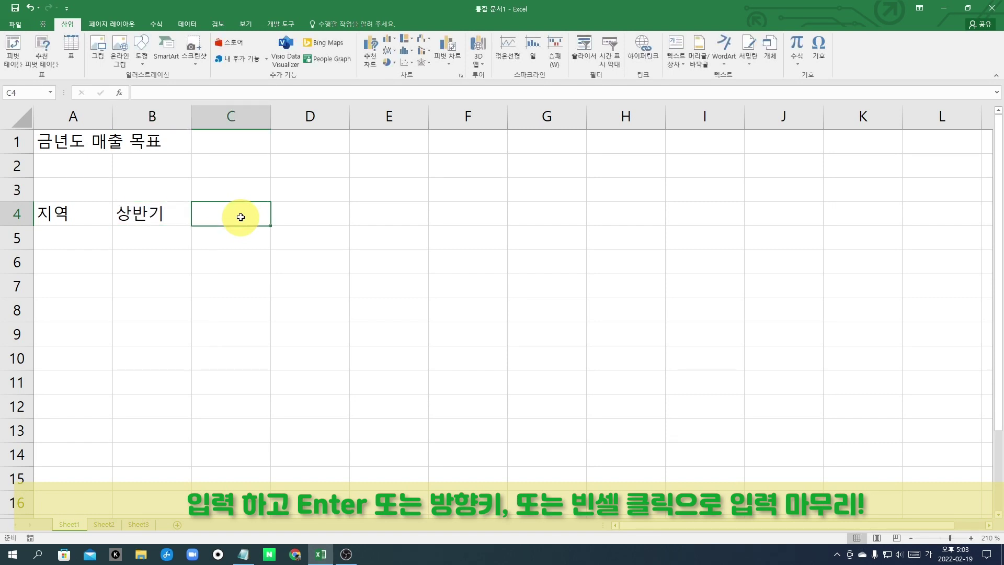
text(하반기)
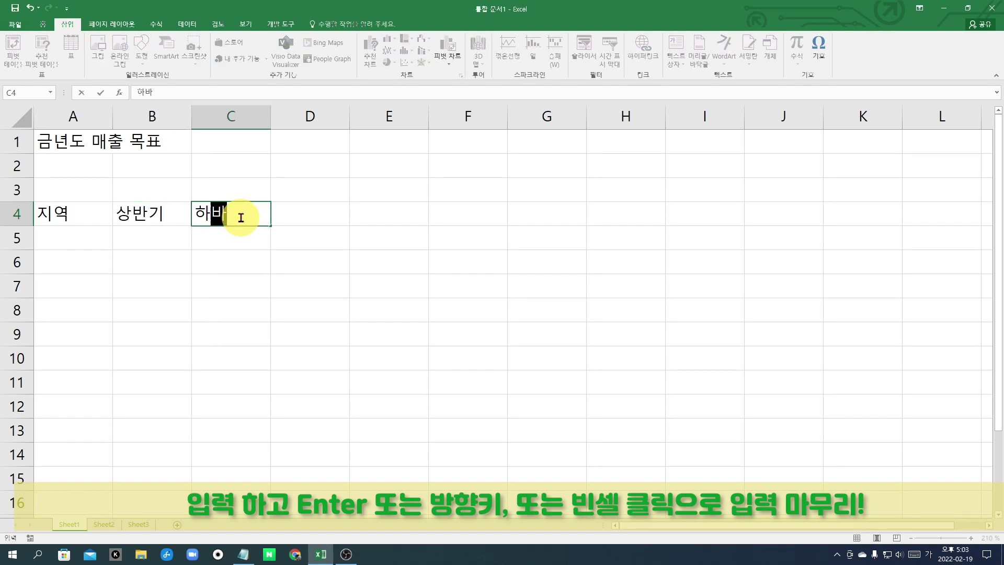
key(Right)
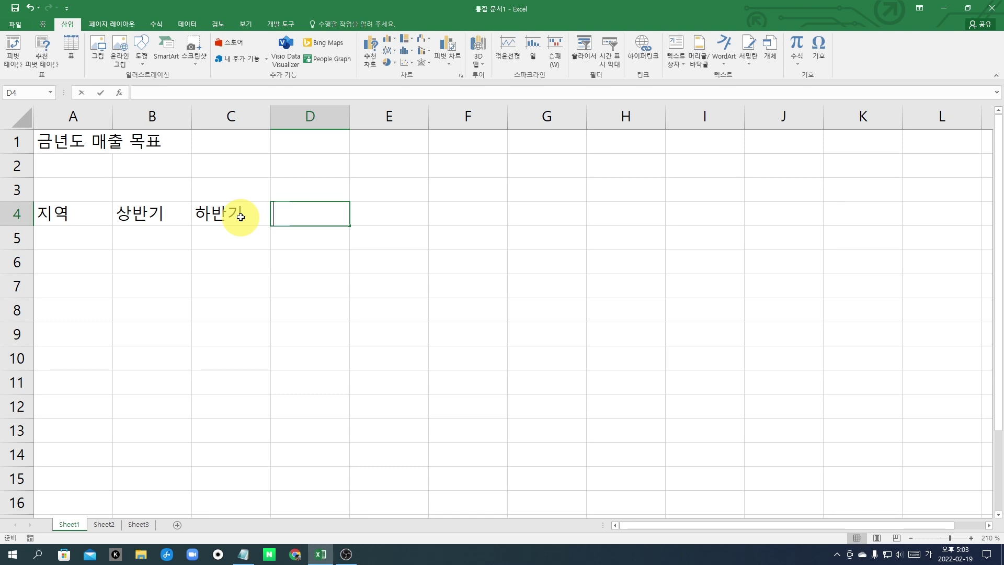
text(매출합계)
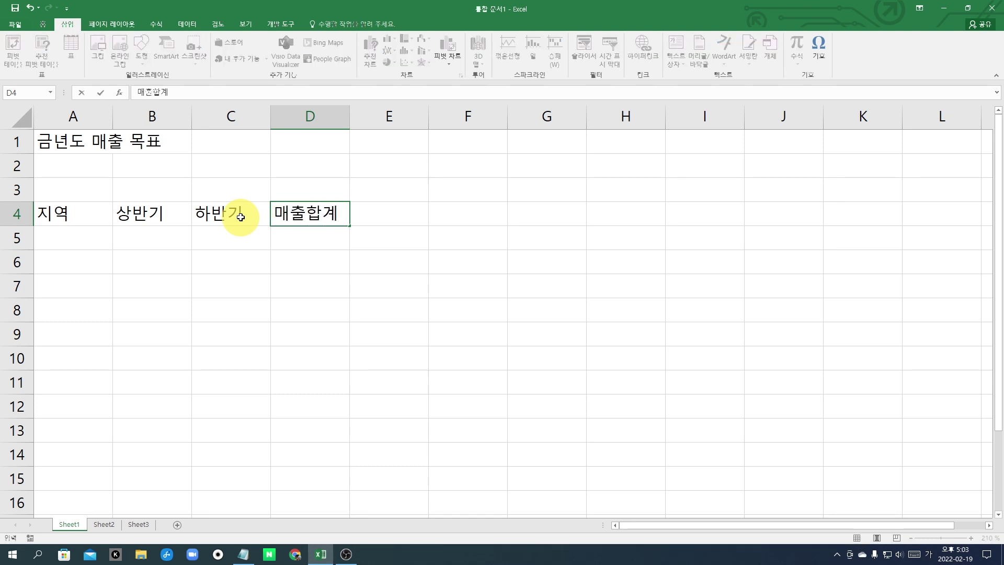
key(Return)
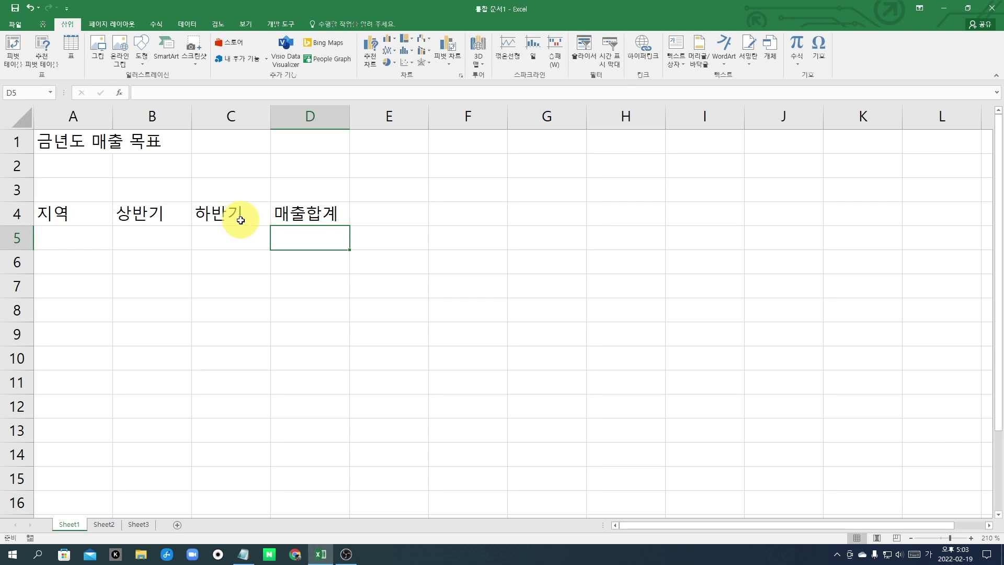
Step: Enter 서울 in cell A5 under the 지역 heading, and reselect that cell to check its alignment
click(97, 239)
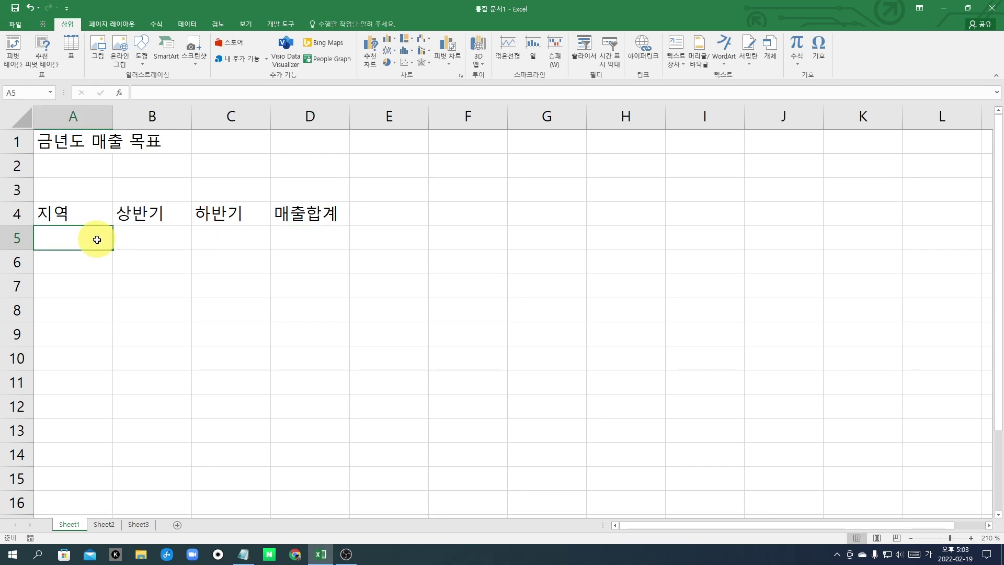
text(서울)
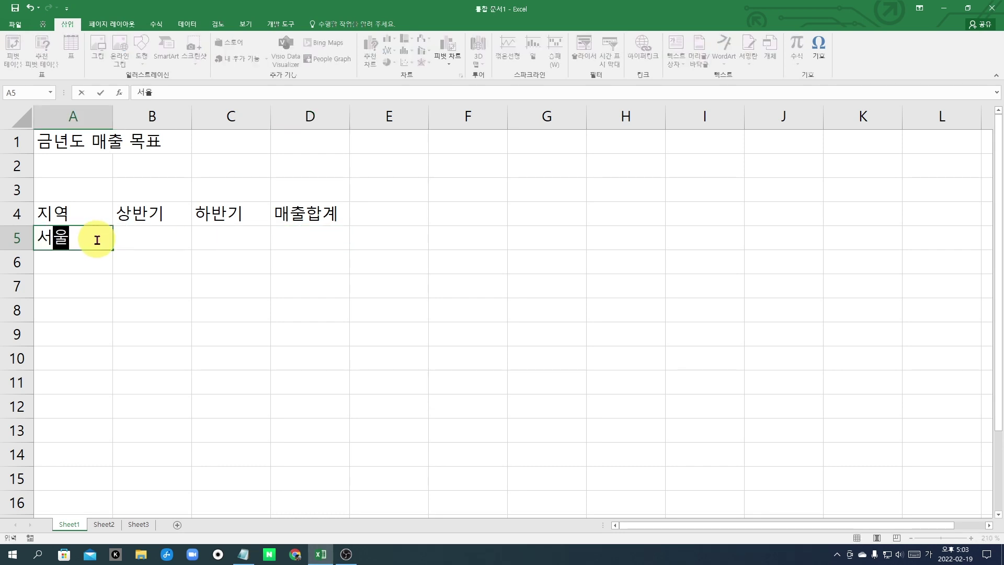
click(160, 243)
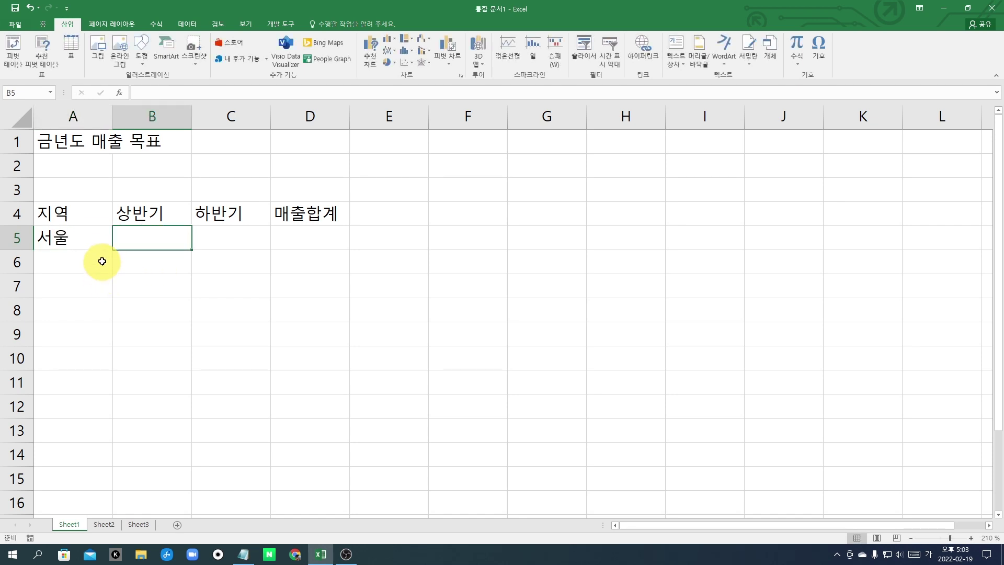
click(92, 240)
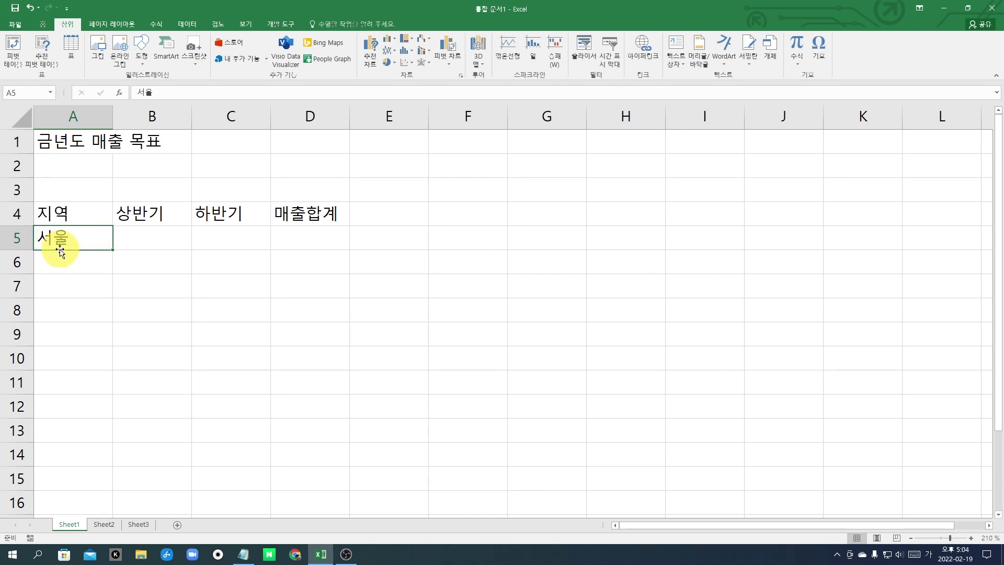
Step: Enter 70000 in cell B5, and select A5 and B5 in turn to compare text and number alignment
click(152, 239)
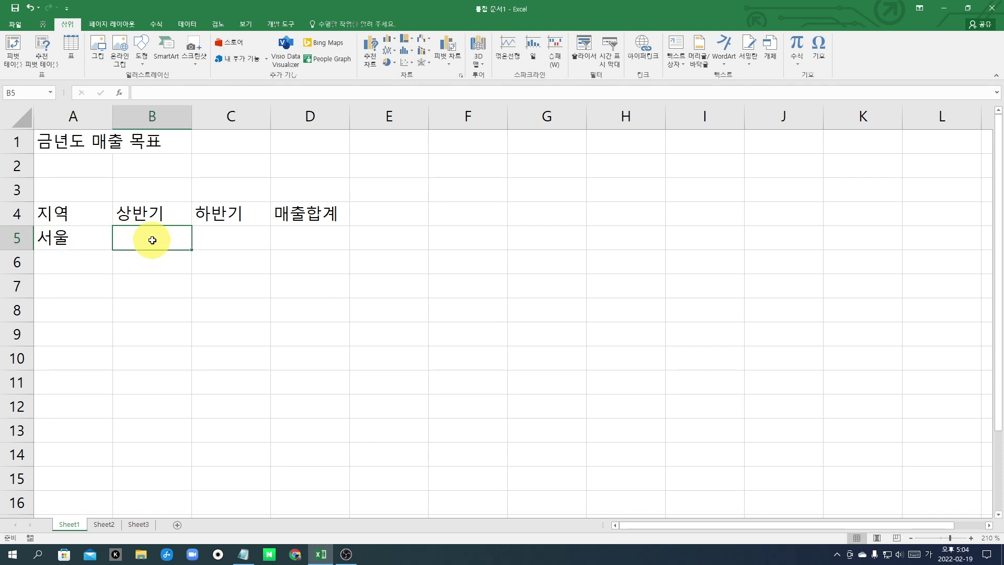
text(70000)
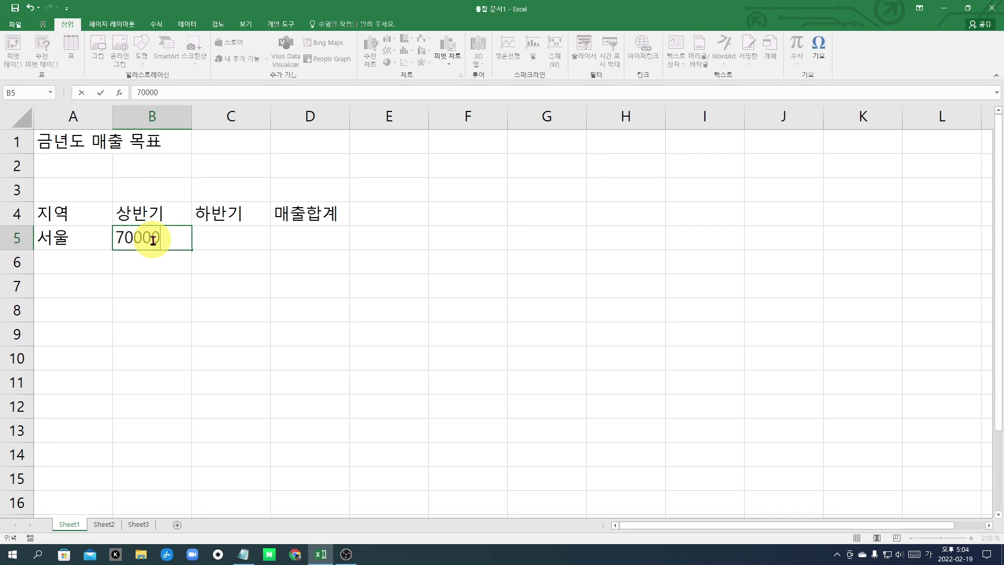
key(Return)
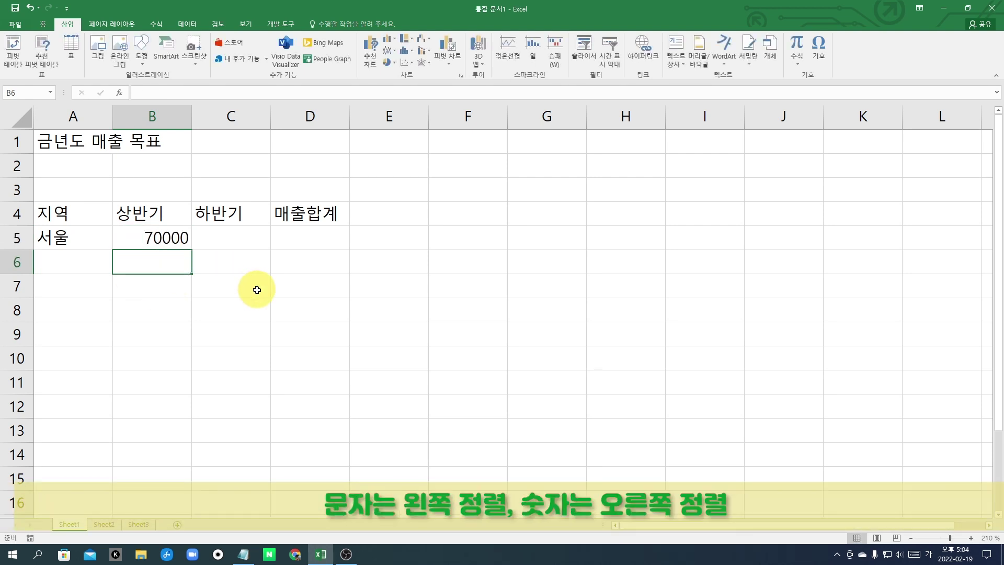
click(86, 237)
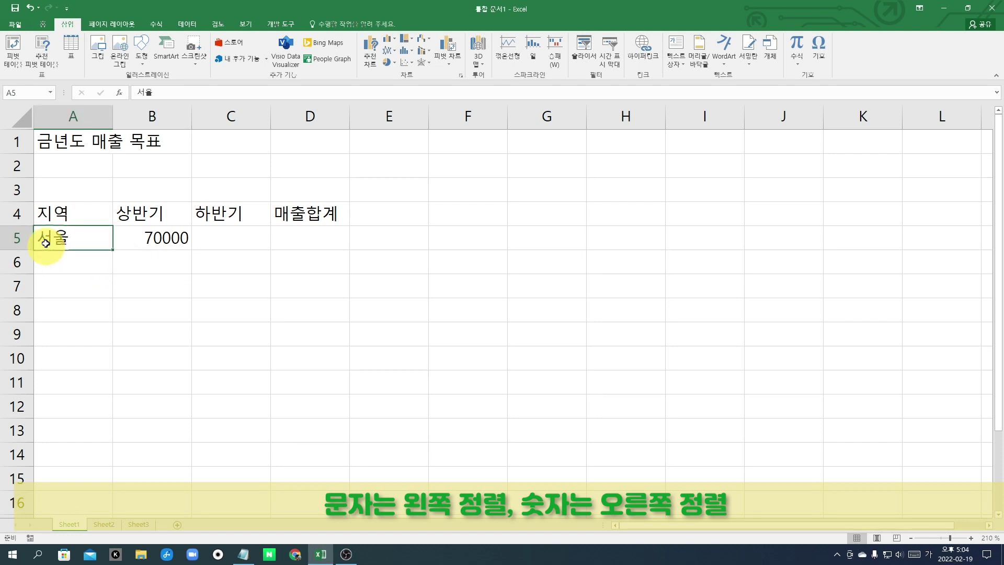
click(156, 244)
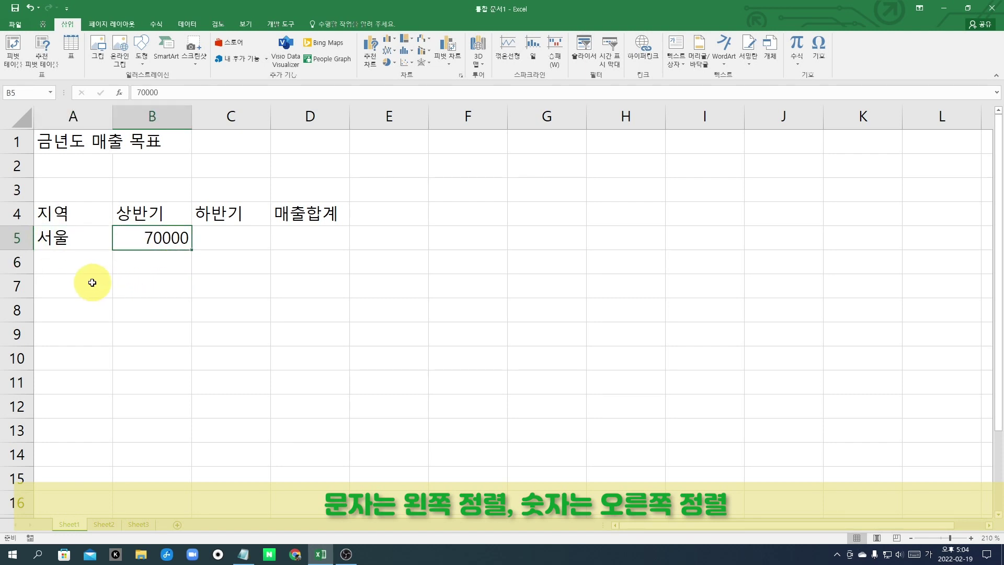
drag(99, 245, 296, 238)
drag(74, 258, 275, 264)
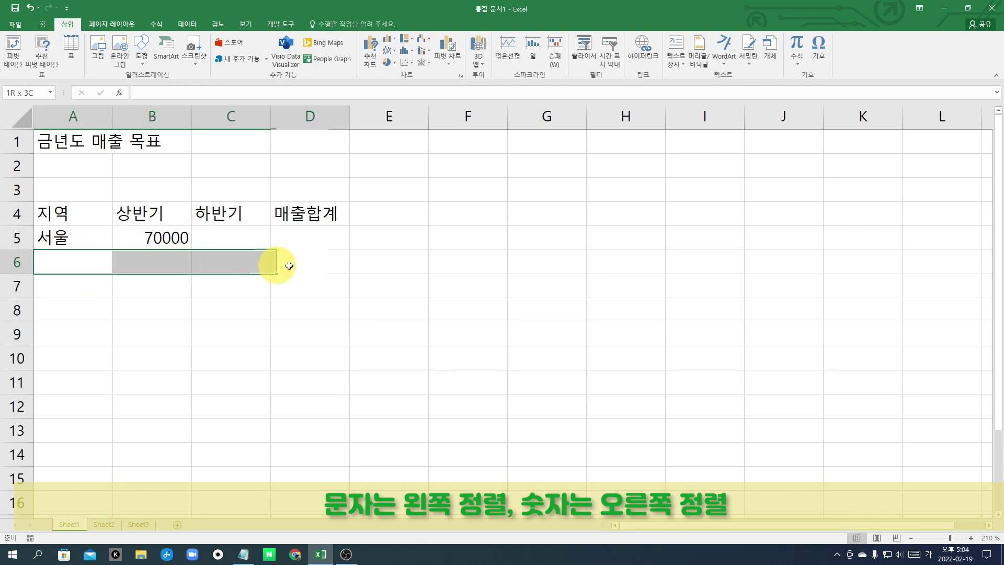
click(283, 323)
drag(83, 242, 62, 354)
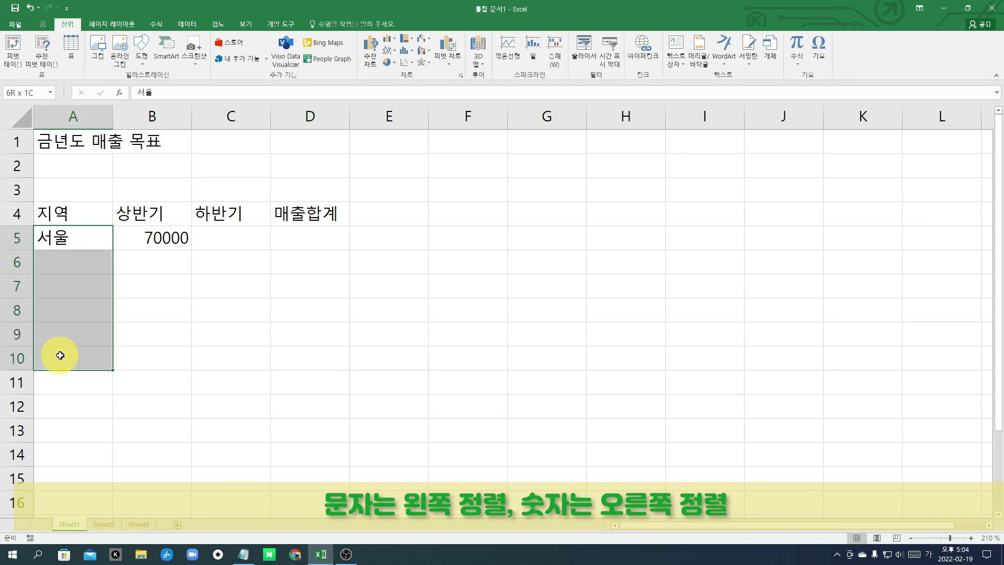
drag(158, 238, 152, 332)
drag(232, 238, 230, 338)
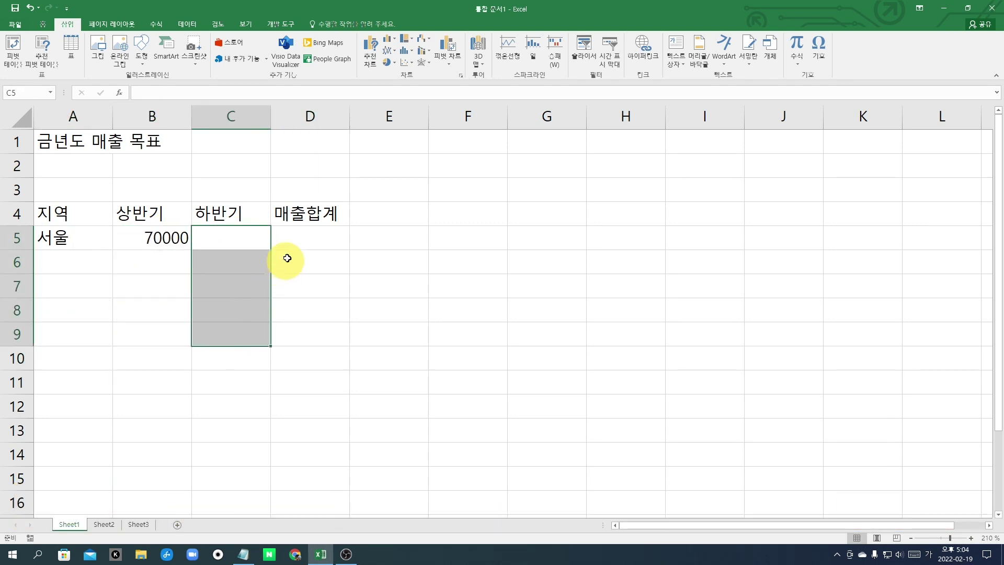
drag(286, 243, 305, 318)
click(199, 316)
Step: Enter the region names 부산, 대구 and 광주 in cells A6 to A8
click(83, 264)
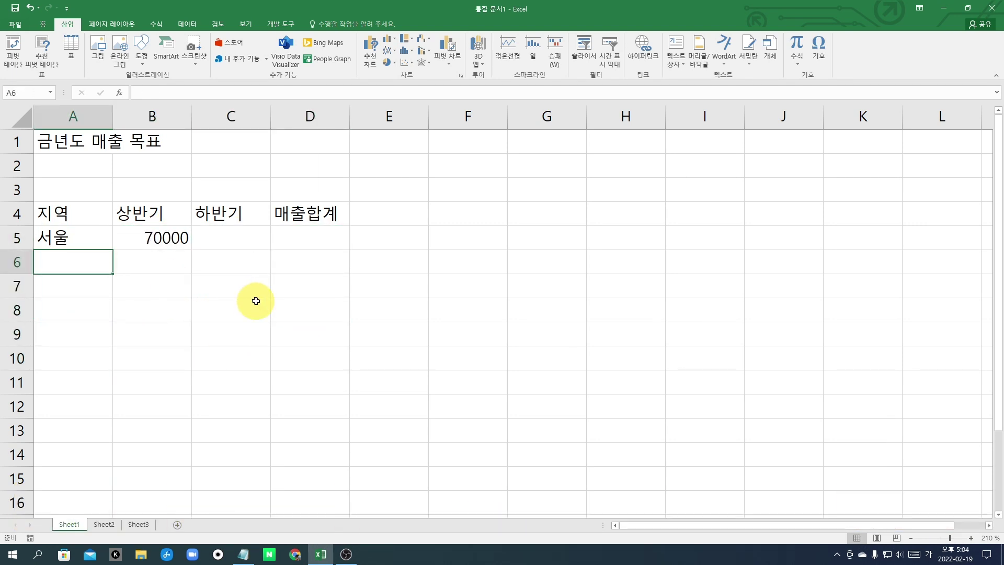
text(부산)
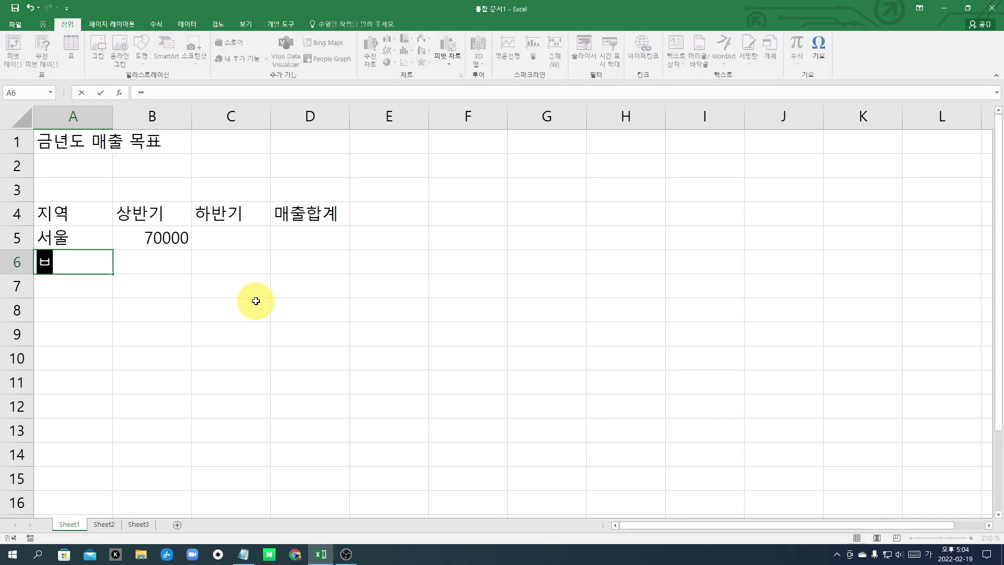
key(Return)
text(대구)
key(Return)
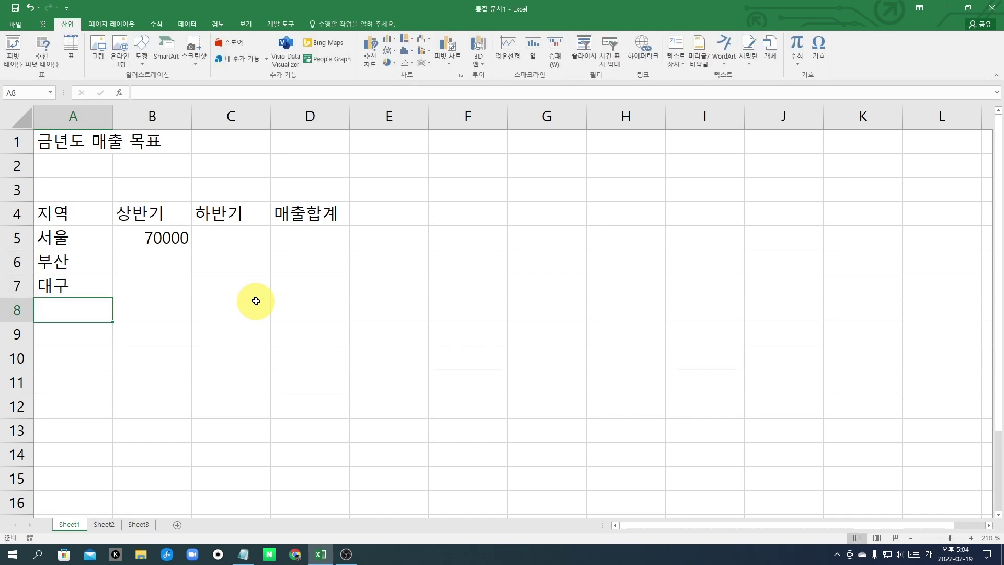
text(광주)
key(Up)
Step: Enter the 상반기 figures 38000, 15000 and 48000 in cells B6 to B8
key(Right)
key(Up)
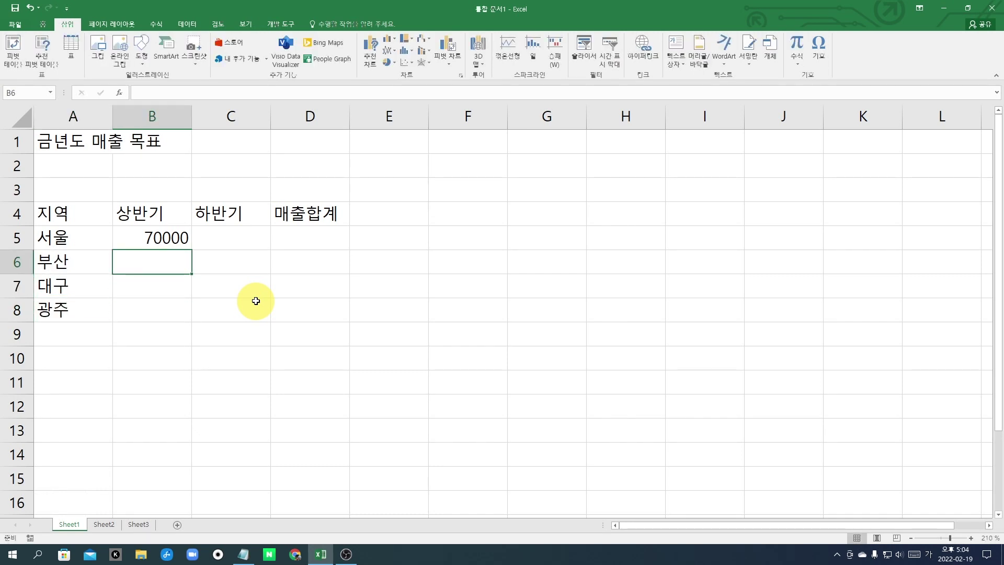
text(3)
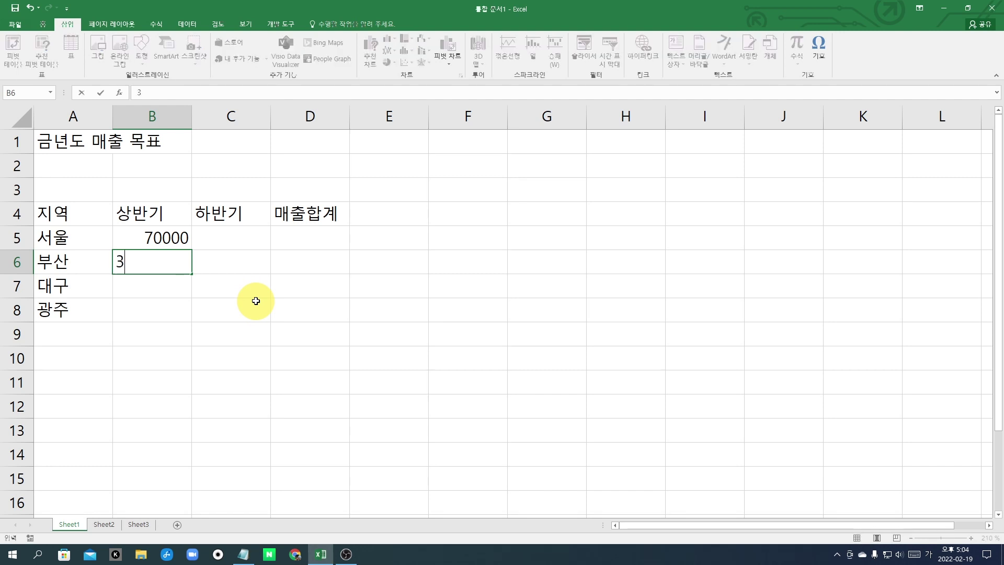
text(8000)
key(Return)
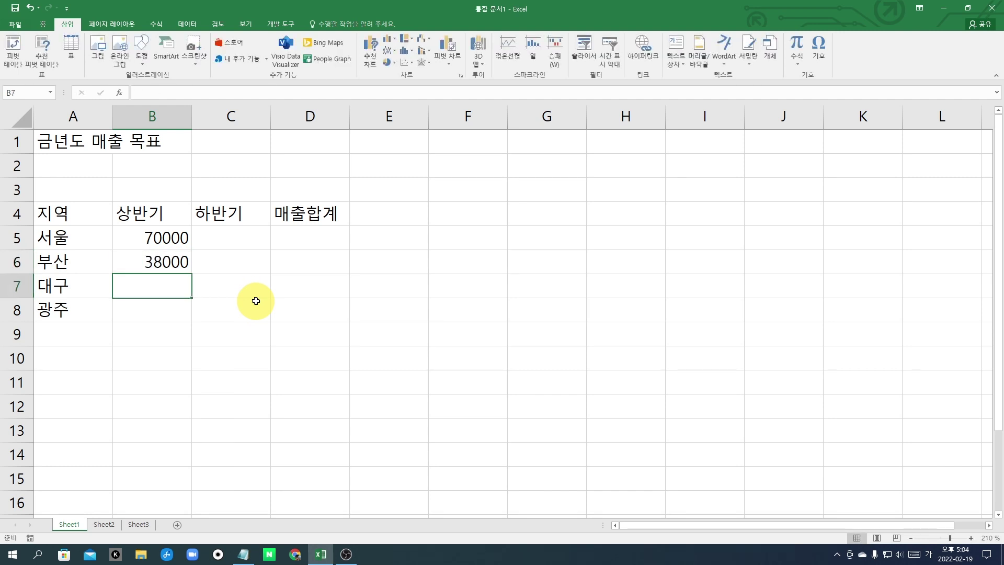
text(15000)
key(Return)
text(48000)
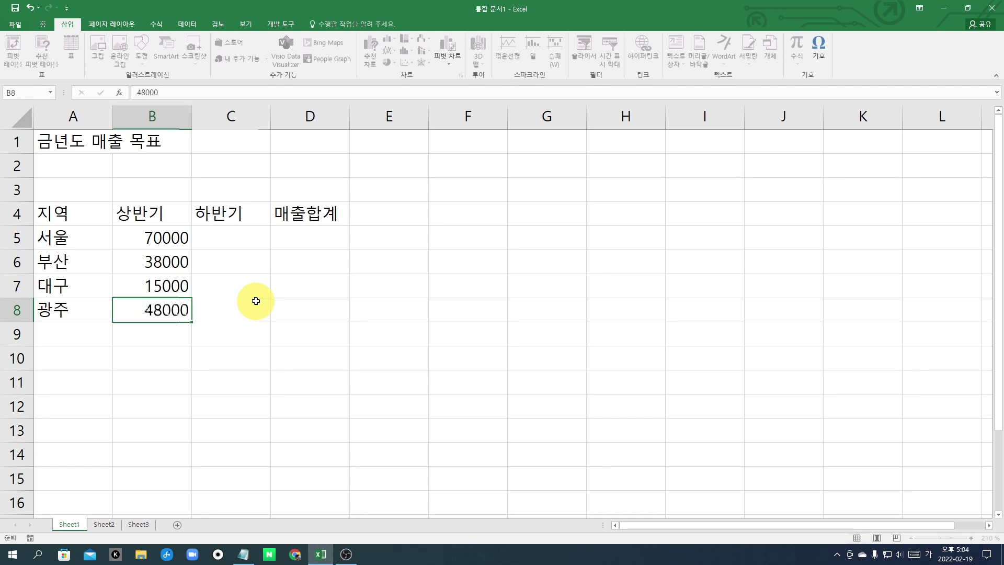
key(Tab)
Step: Enter the 하반기 figures 10000, 15000, 78000 and 58000 in cells C5 to C8
key(Up)
key(Up)
key(Up)
text(10000)
key(Return)
text(15000)
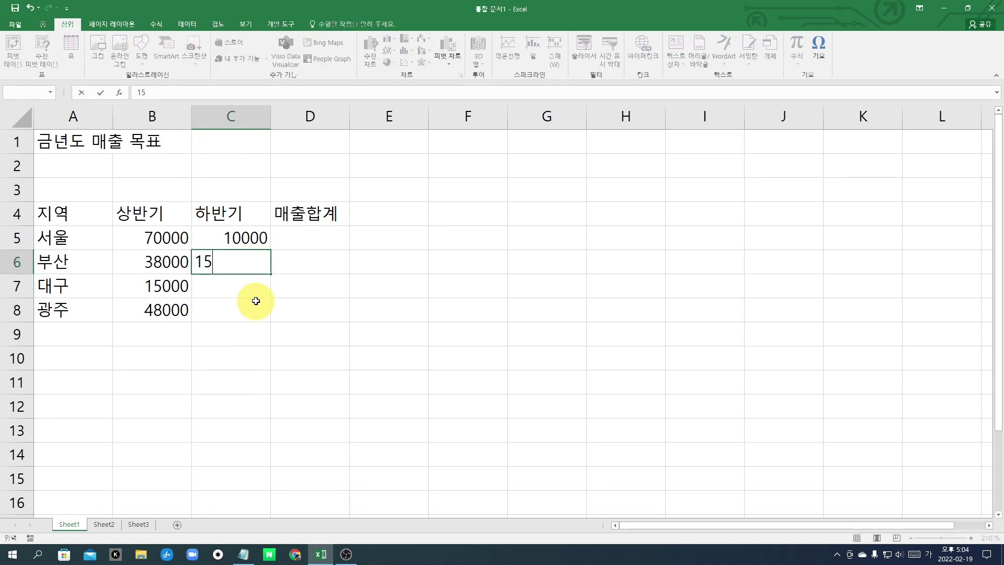
key(Return)
text(78000)
key(Return)
text(5)
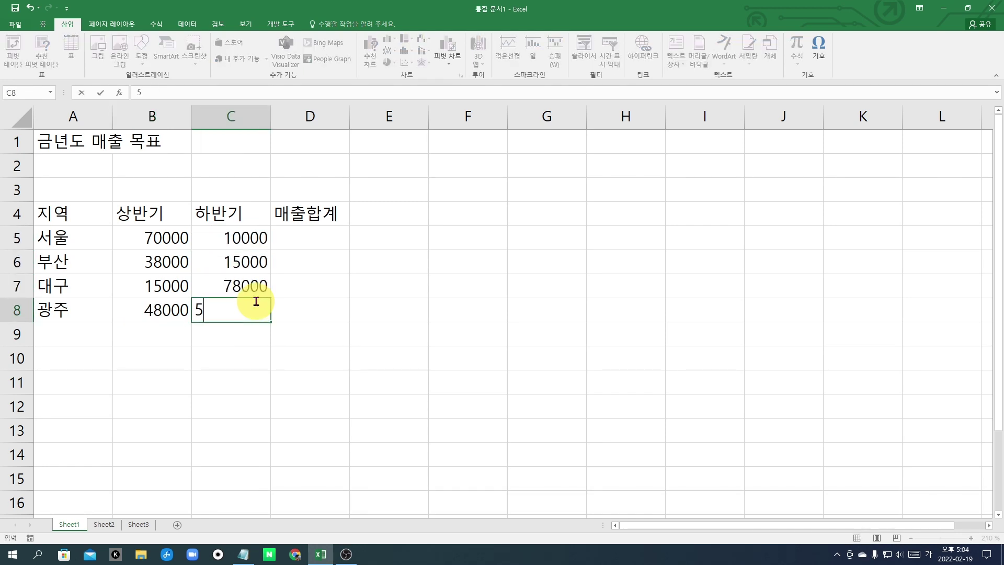
text(8000)
key(Tab)
key(Up)
key(Up)
key(Up)
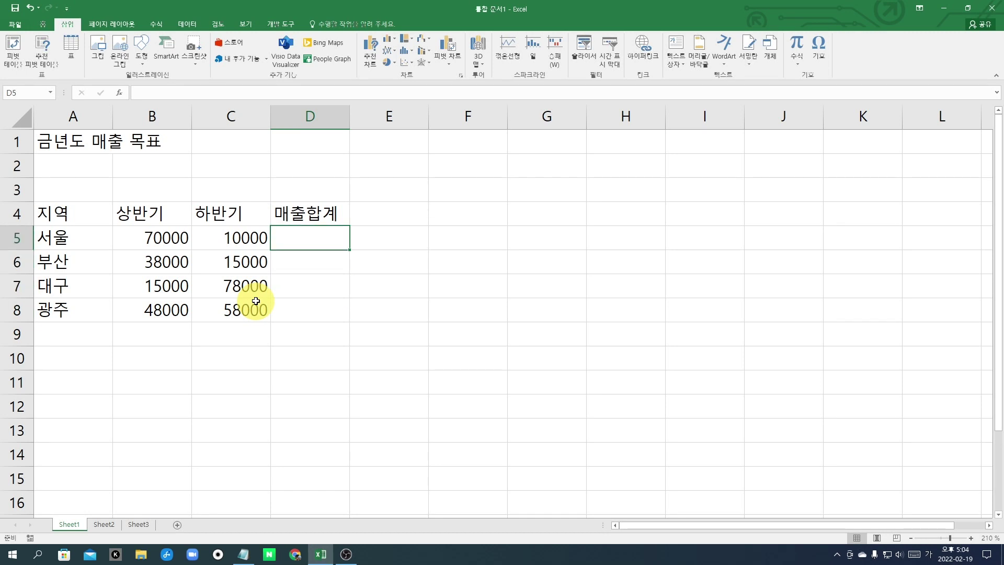
click(312, 313)
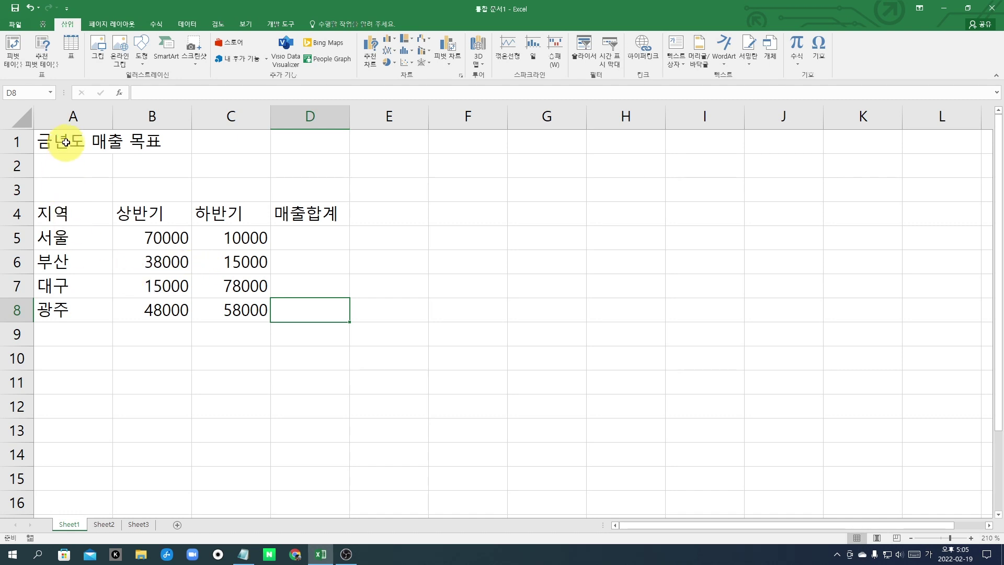
Step: Clear the title in cell A1, and undo the deletion
click(65, 143)
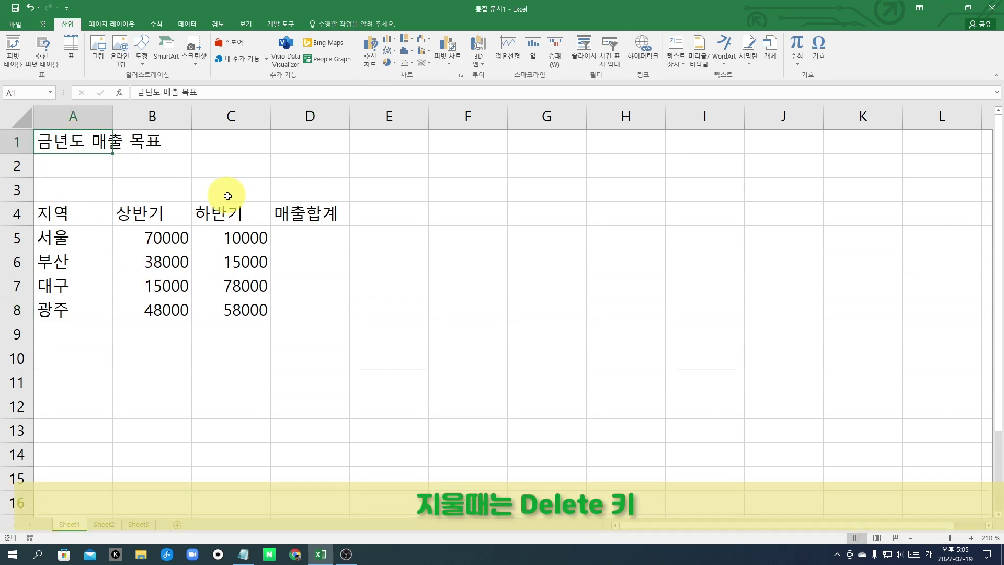
key(Delete)
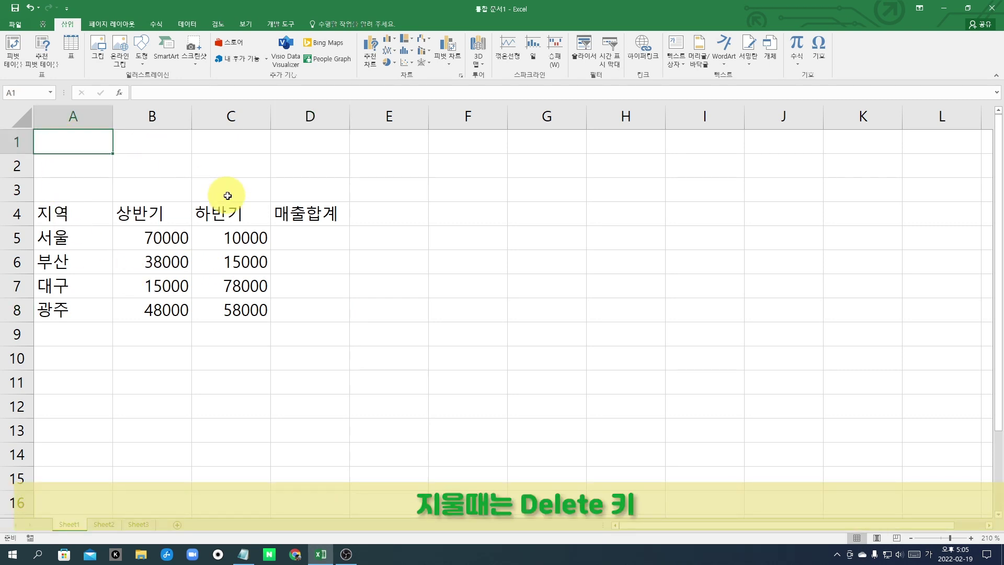
key(ctrl+z)
click(265, 258)
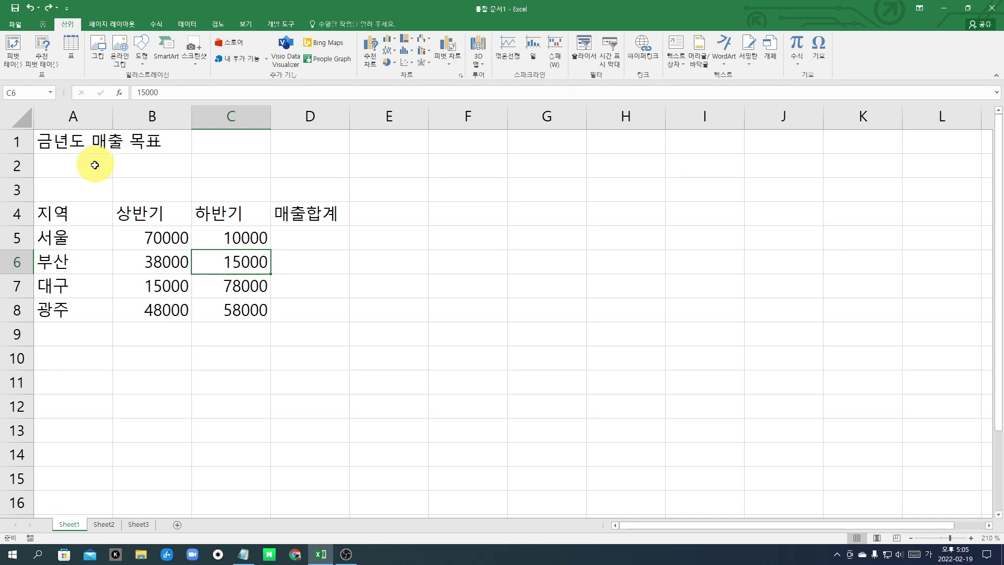
Step: Edit the title inside cell A1 so that it reads 내년도 매출 목표
click(67, 141)
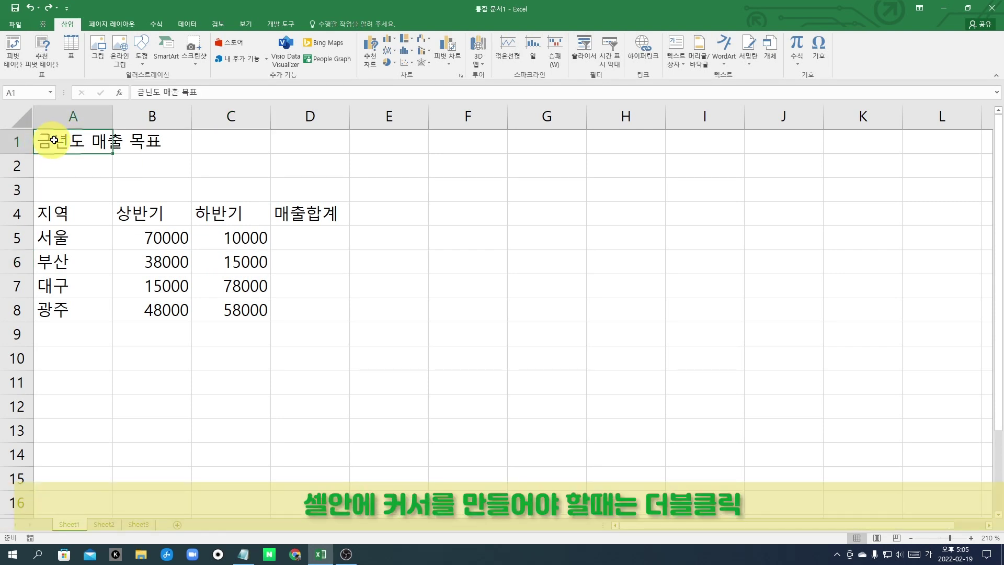
double_click(54, 140)
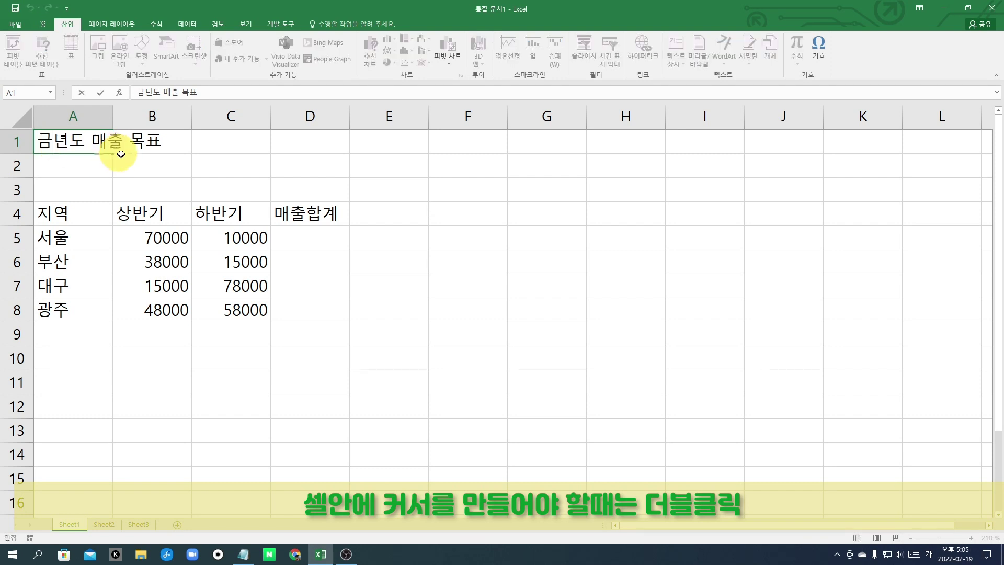
key(BackSpace)
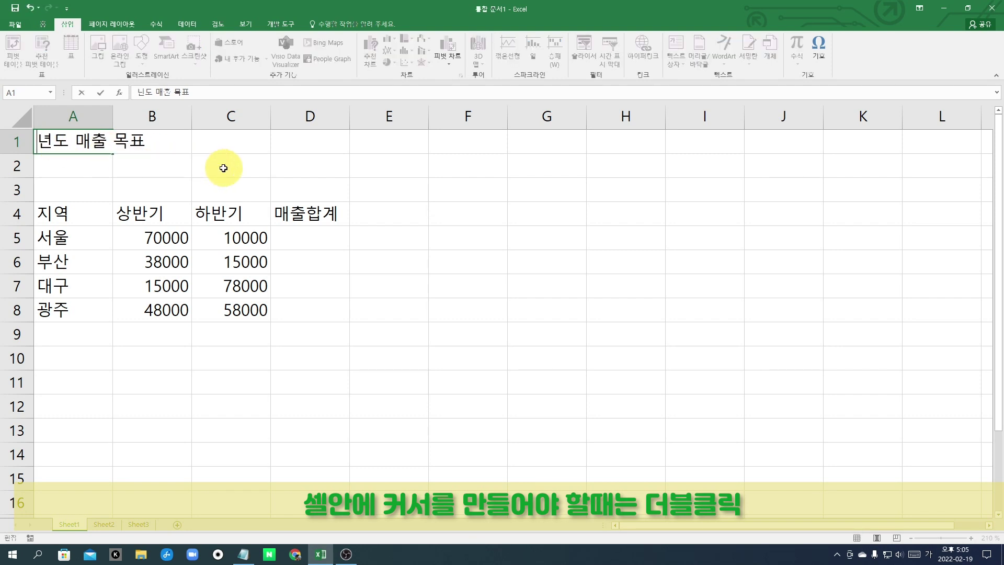
text(내)
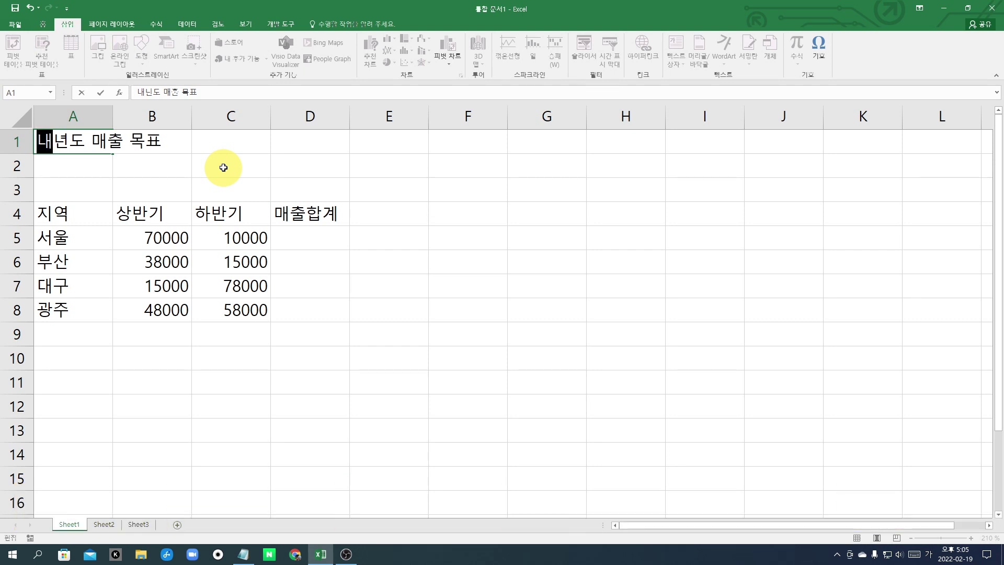
key(Return)
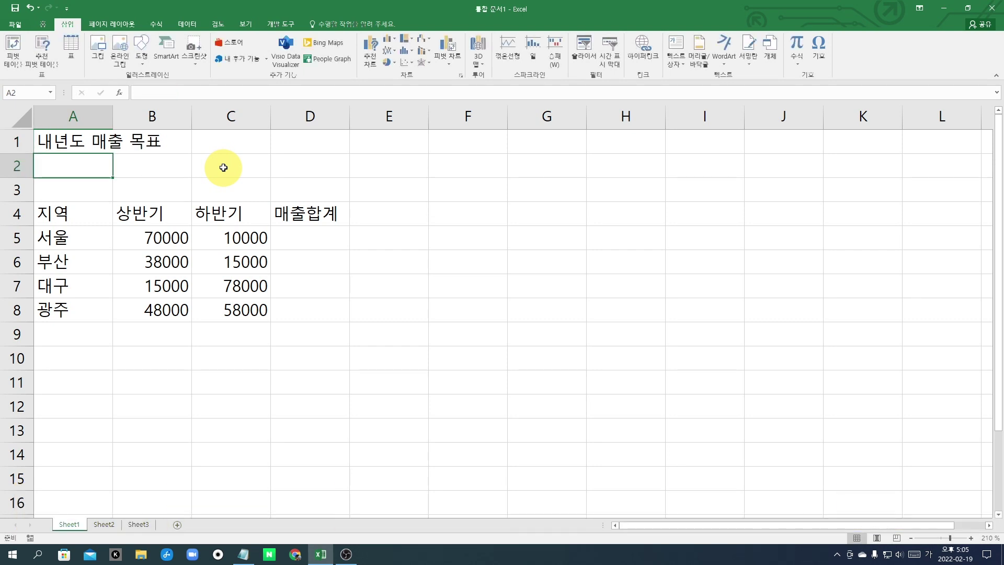
Step: Overwrite the 지역 heading in cell A4 with 지점
click(78, 216)
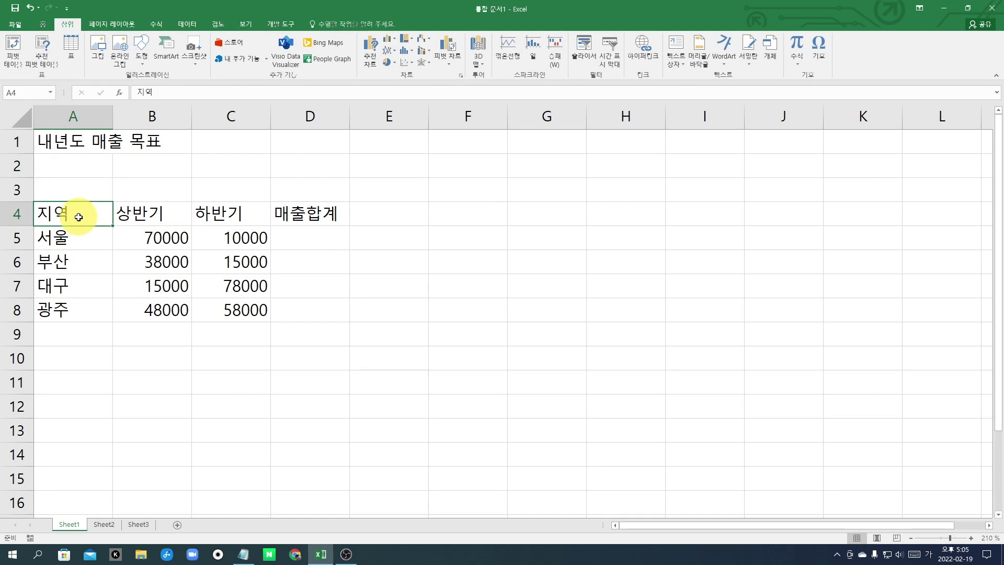
click(79, 233)
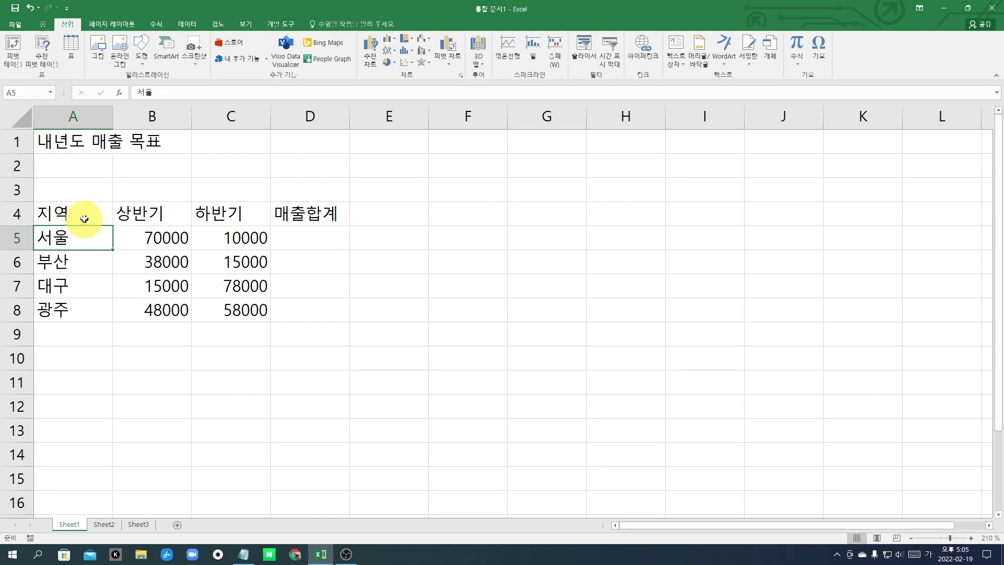
click(85, 219)
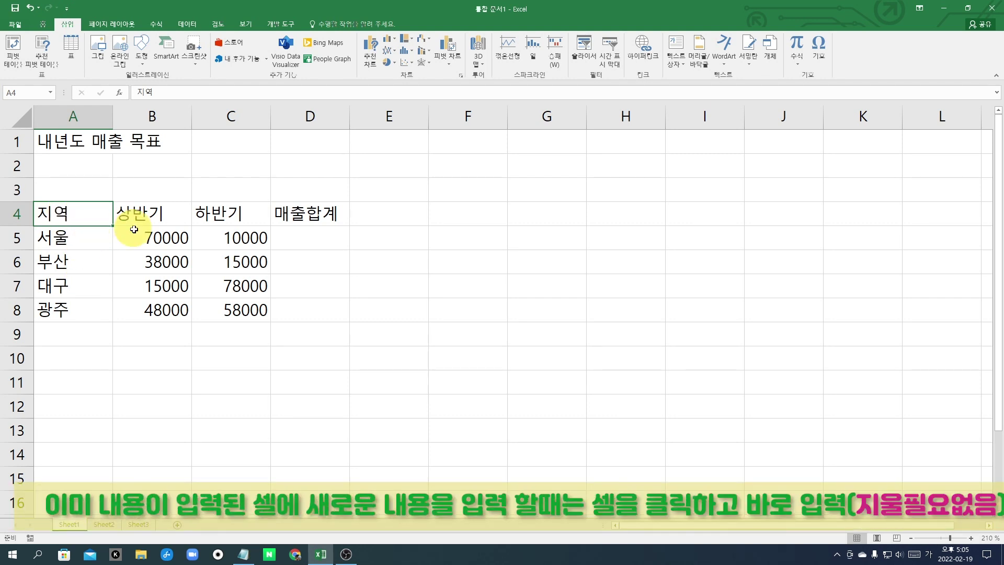
text(지점)
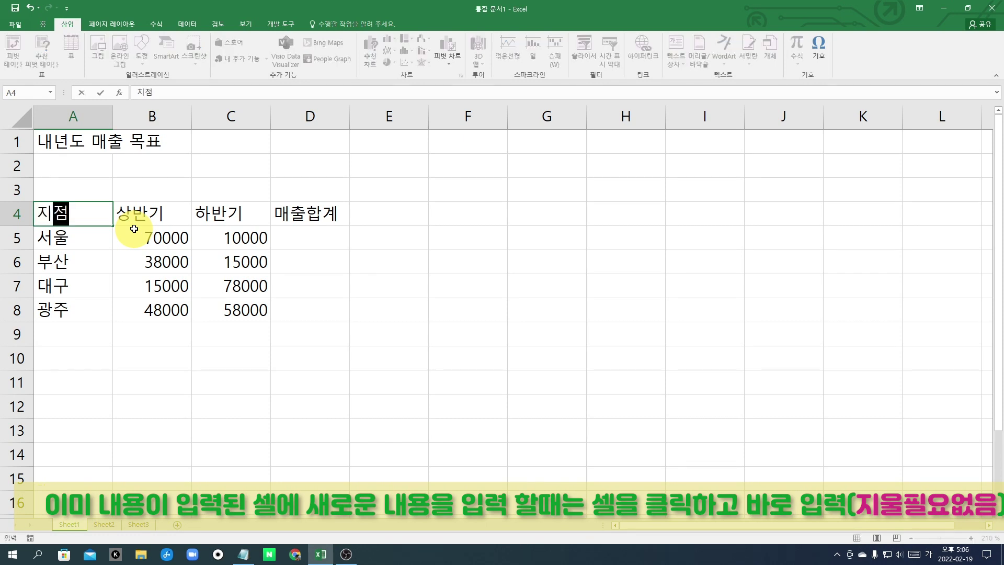
key(Return)
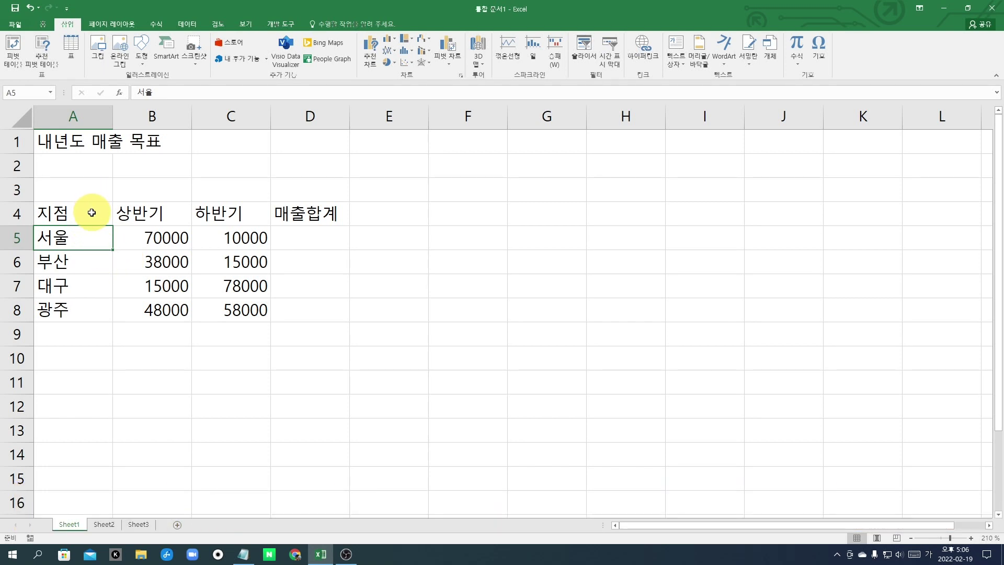
Step: Replace 서울 in cell A5 with 인천
click(88, 277)
click(79, 233)
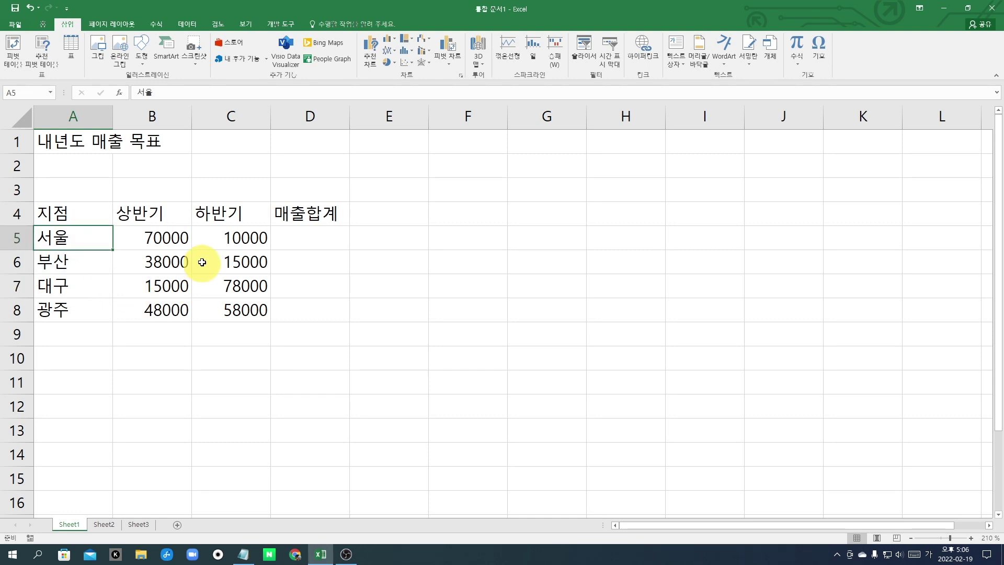
text(인천)
key(Return)
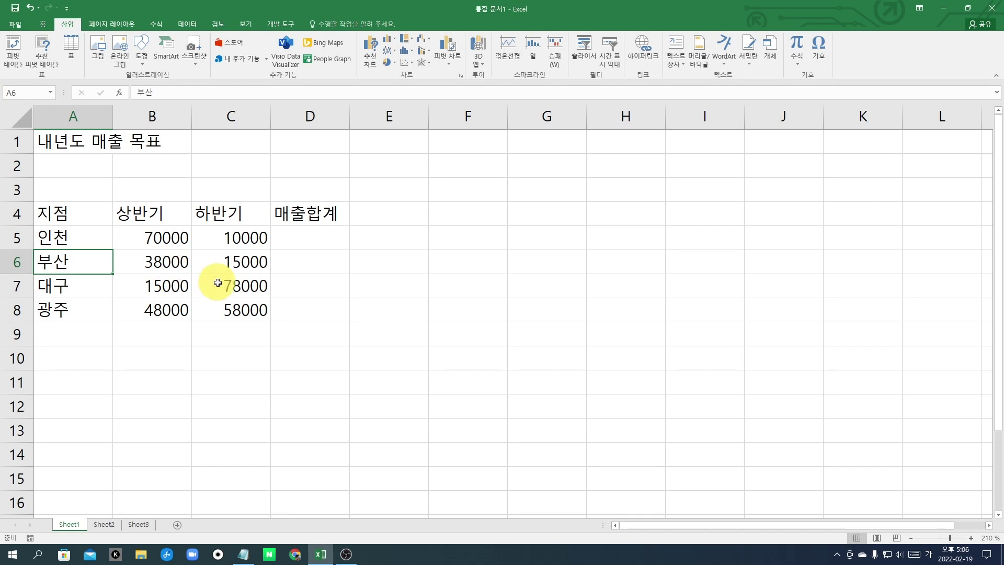
Step: Calculate the 인천 sales total in cell D5 with the typed-number formula =70000+10000
click(316, 239)
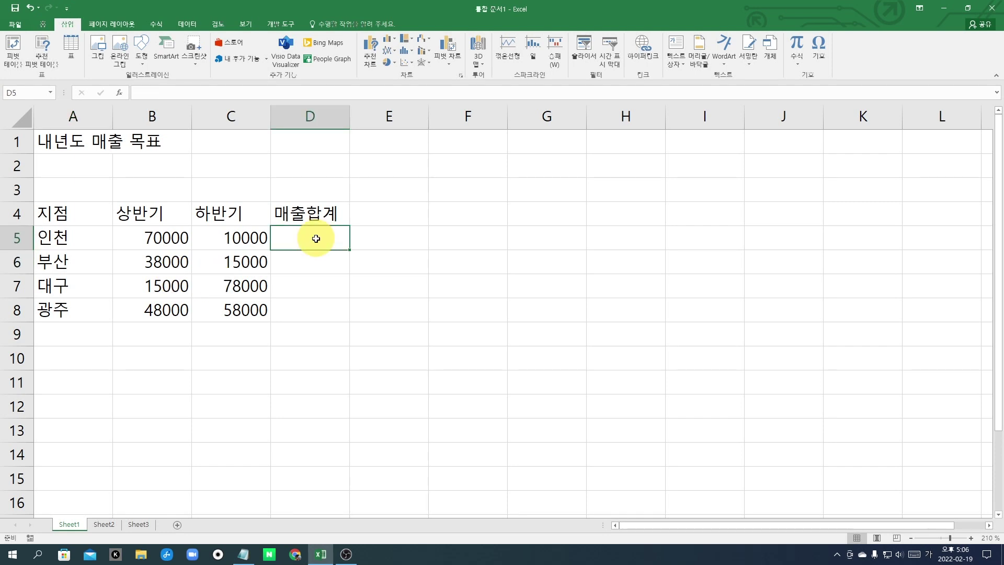
click(158, 244)
click(215, 237)
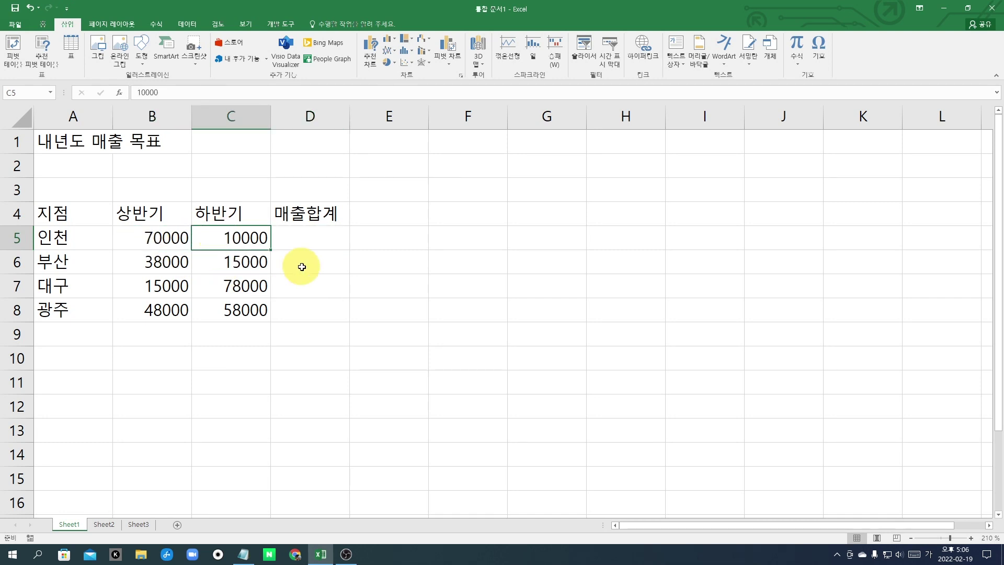
click(319, 239)
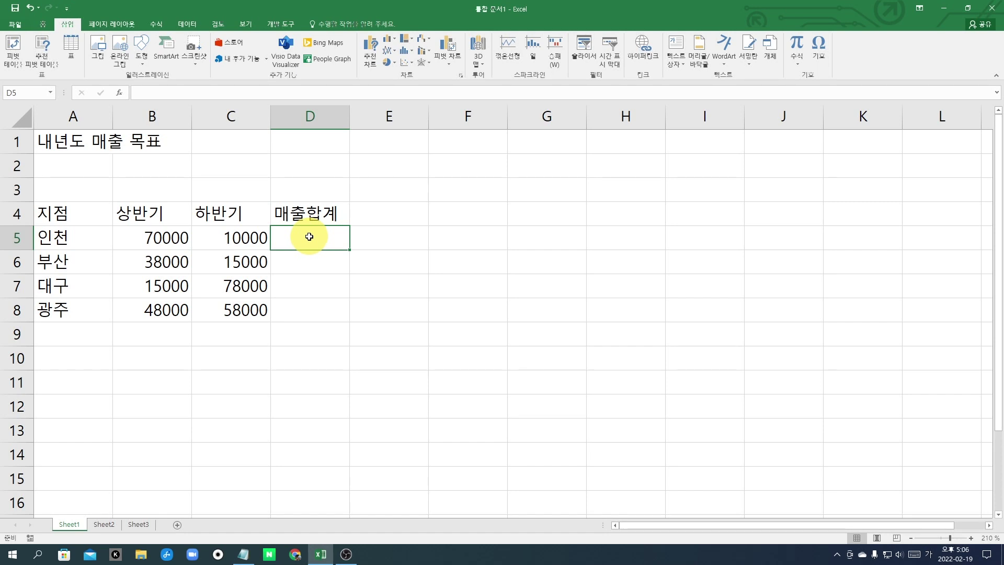
text(=)
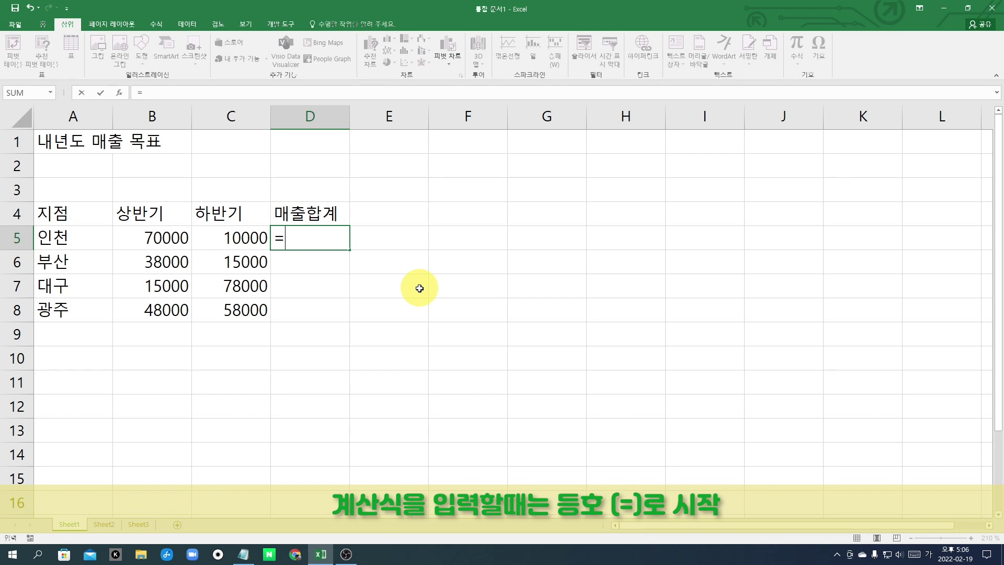
text(70000)
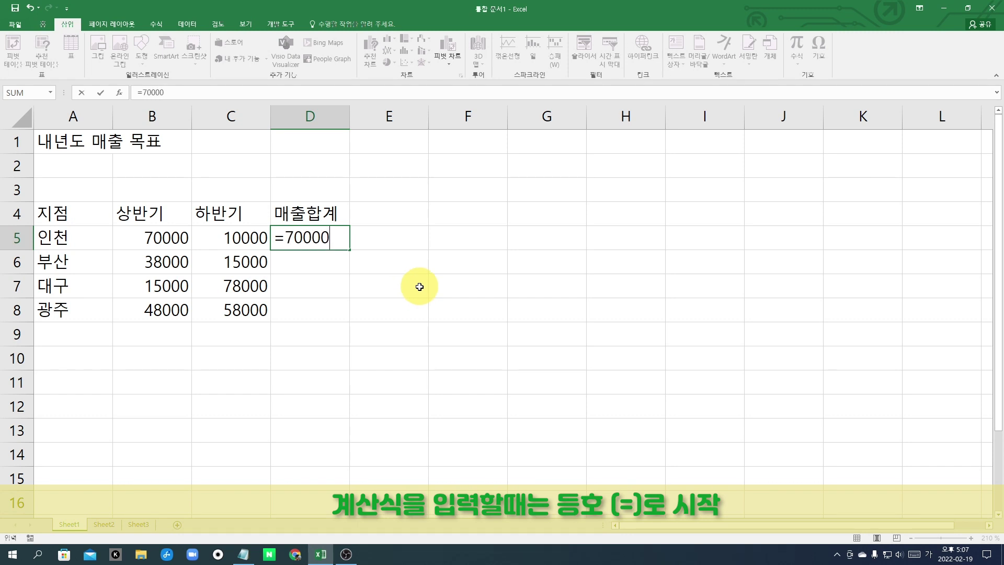
text(+10000)
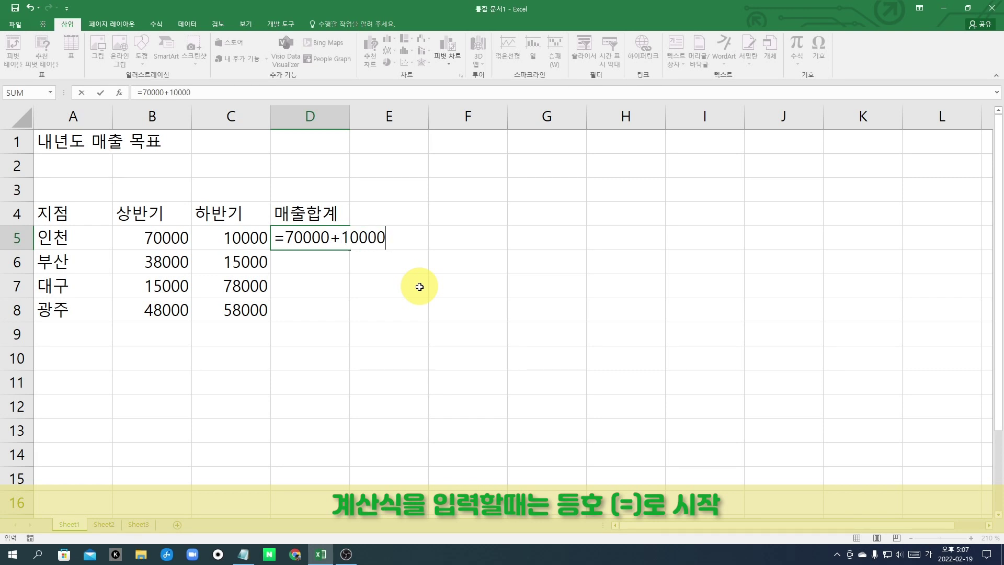
key(Return)
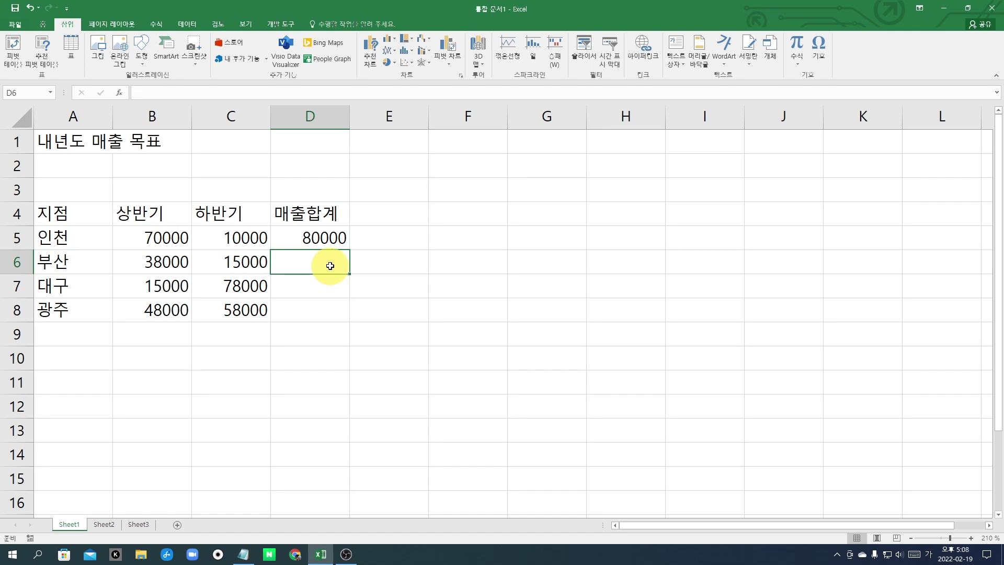
Step: Calculate the 부산 sales total in cell D6 with the cell-reference formula =B6+C6
text(=)
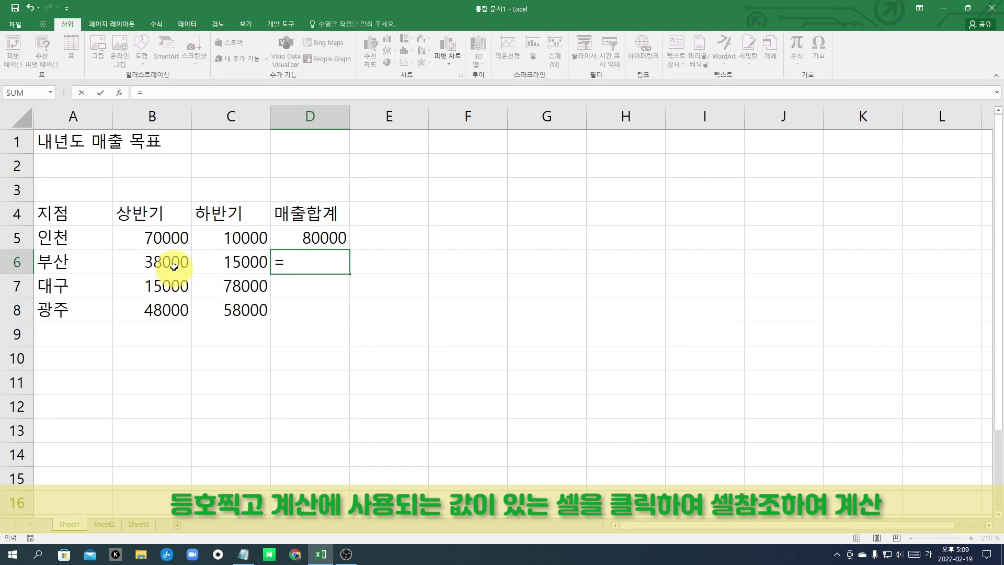
click(168, 264)
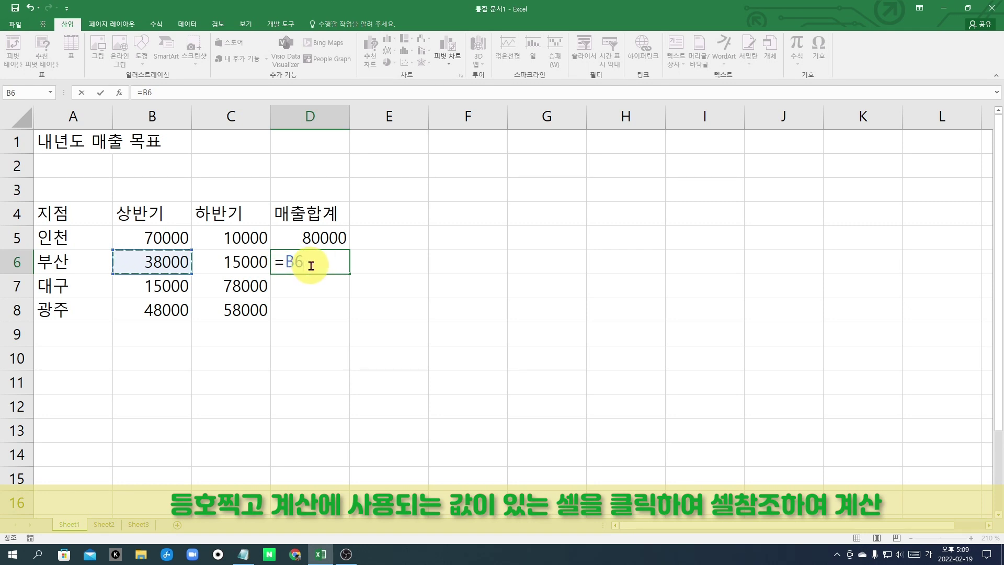
text(+)
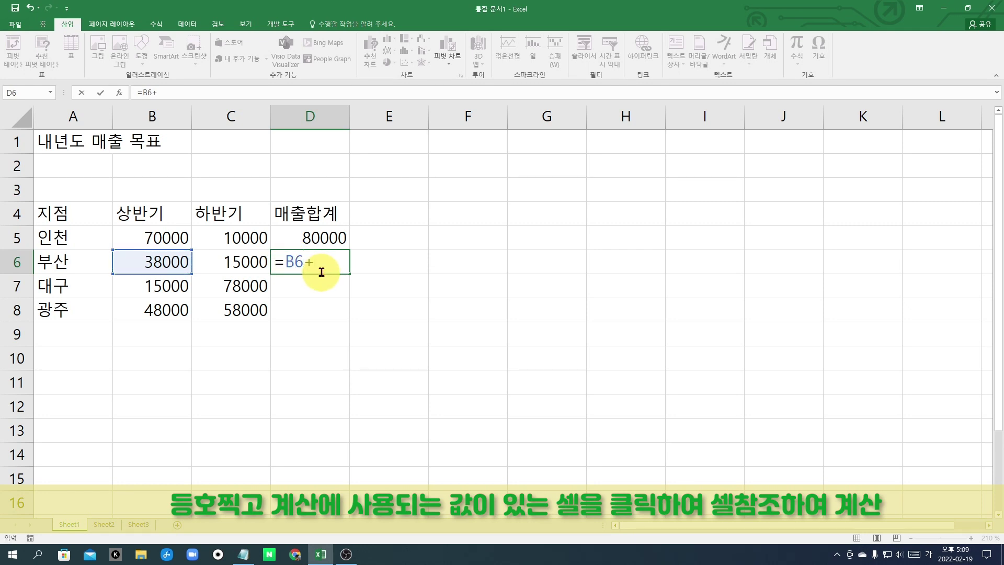
click(247, 260)
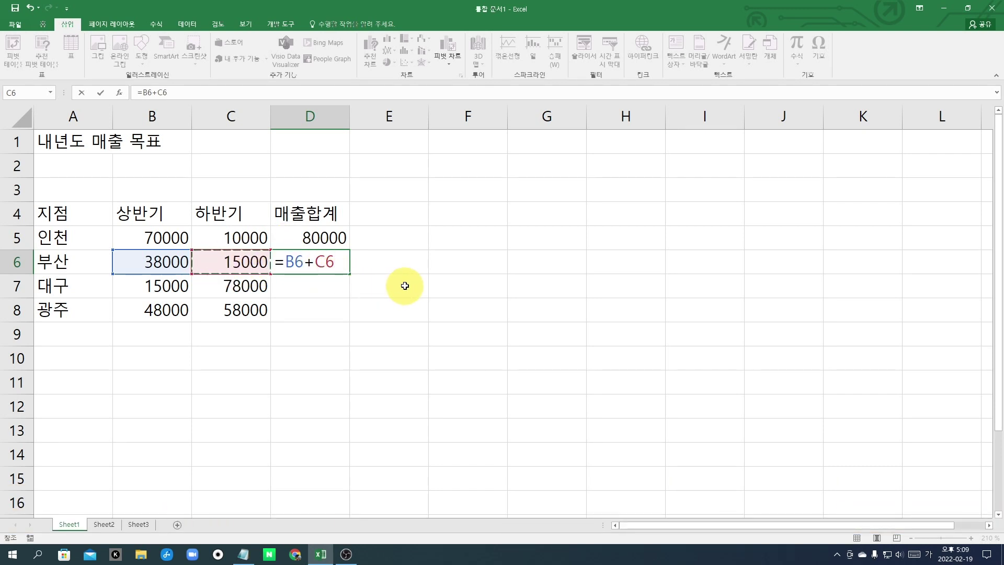
key(Return)
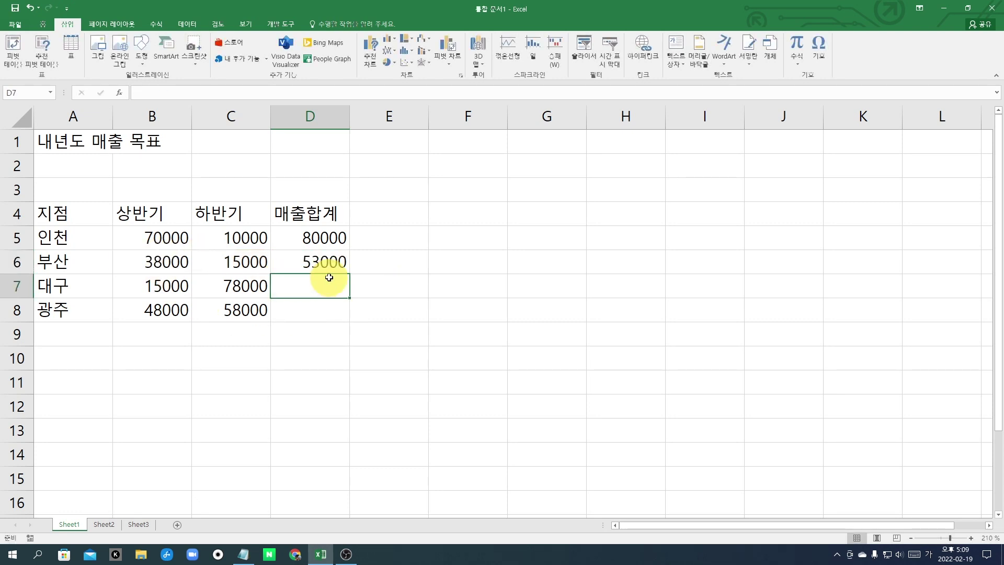
Step: Fill the formula in cell D6 down through D8 for the 대구 and 광주 totals
click(336, 258)
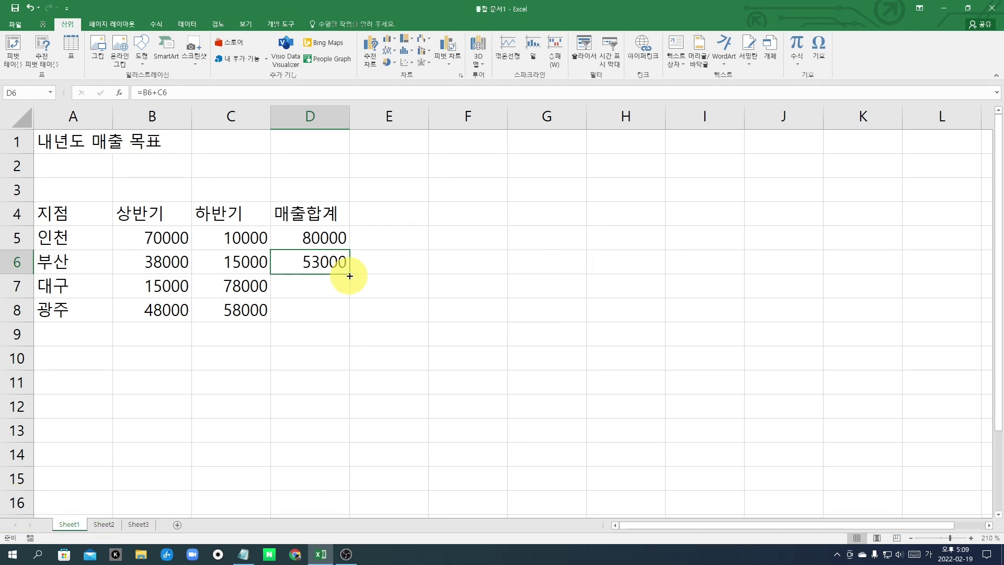
drag(350, 276, 350, 325)
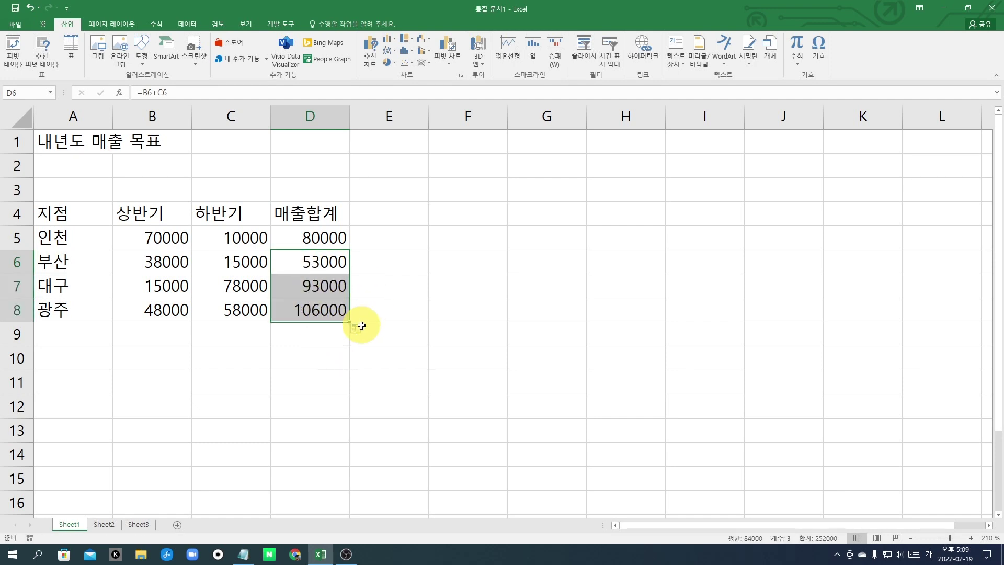
click(387, 291)
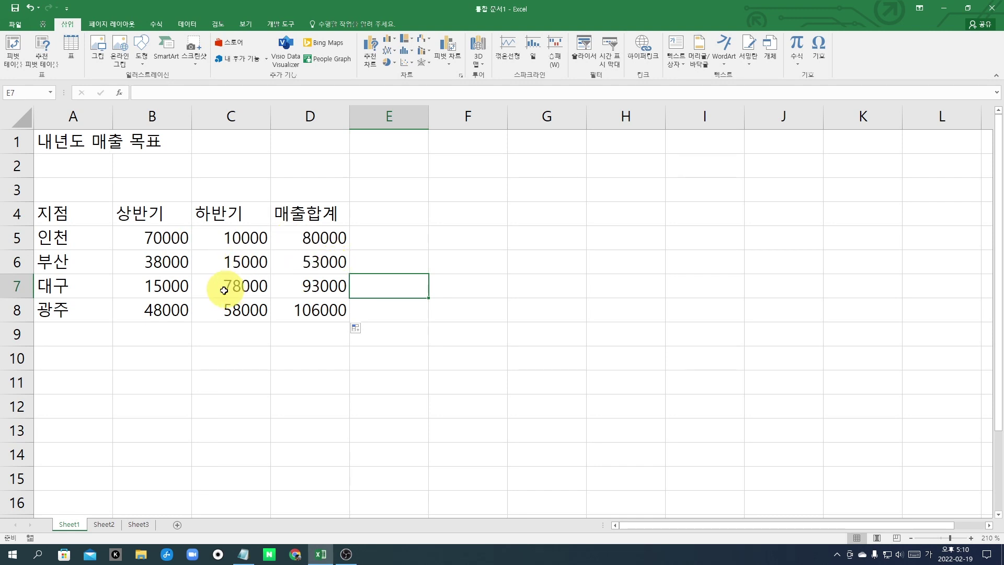
Step: Apply the comma style (쉼표 스타일) to the sales figures in B5:D8
drag(178, 238, 338, 302)
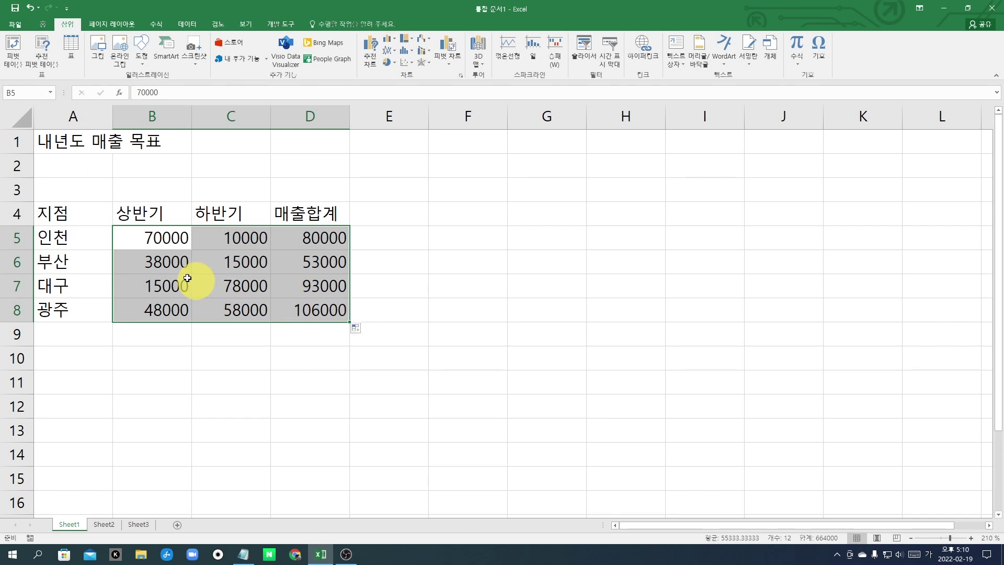
click(43, 24)
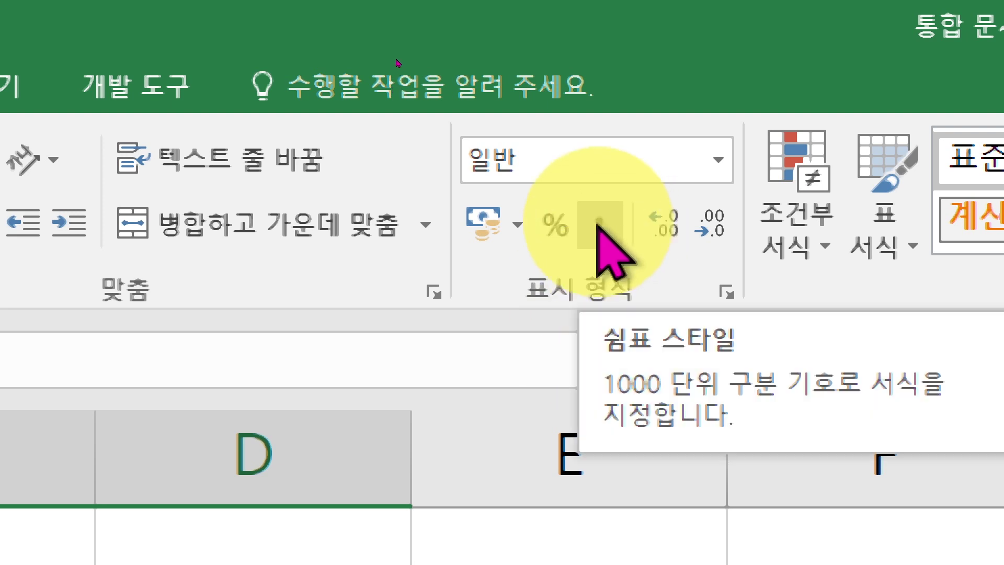
click(599, 226)
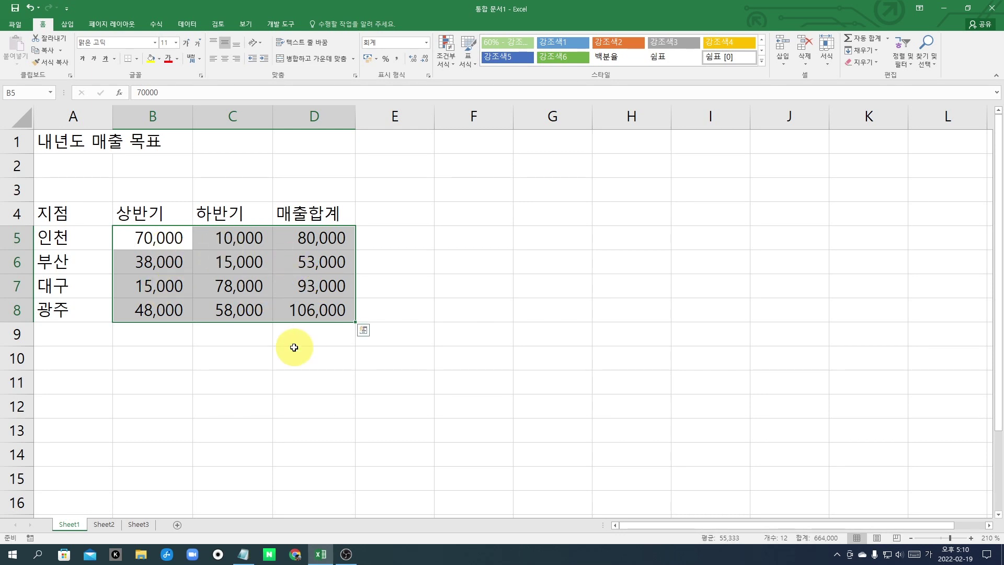
click(294, 347)
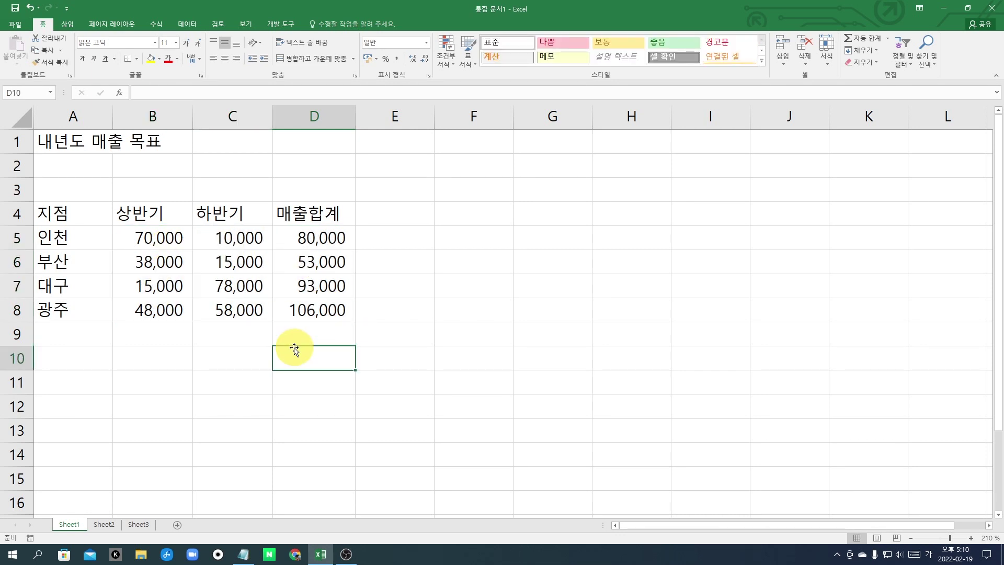
click(207, 354)
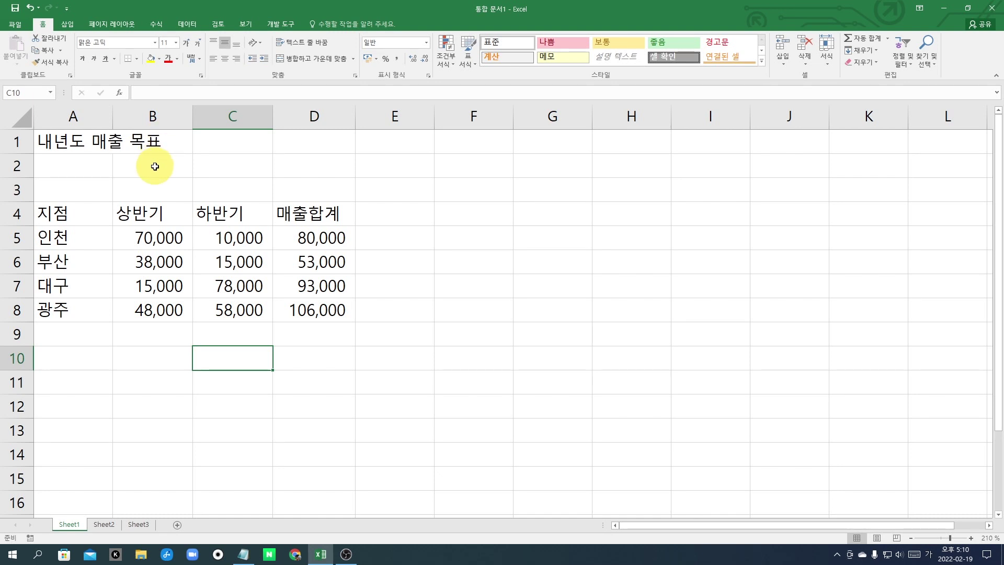
Step: Insert a ♣ symbol before the title text in cell A1 using the Hanja symbol list for ㅁ
click(76, 142)
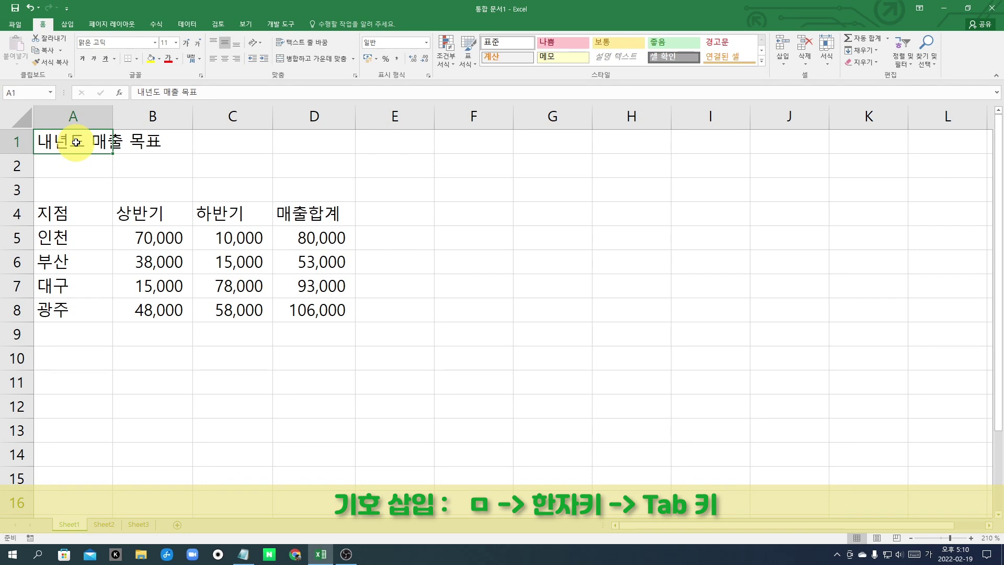
double_click(44, 143)
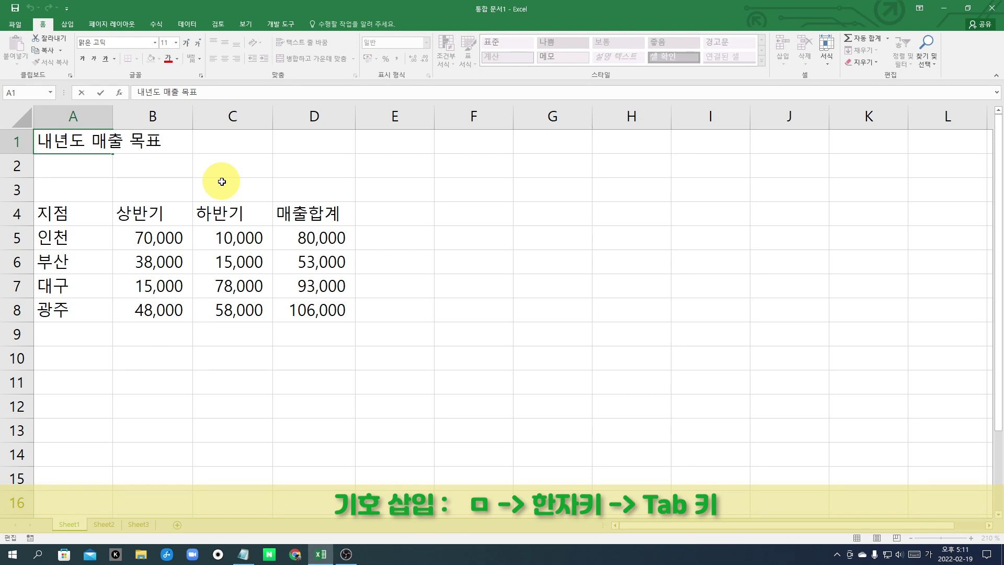
text(ㅁ)
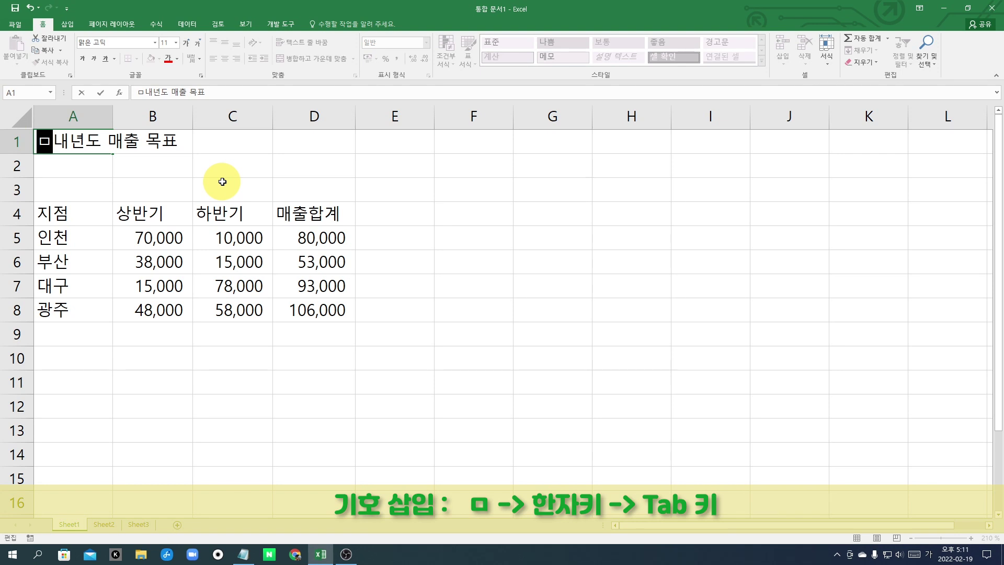
key(Hangul_Hanja)
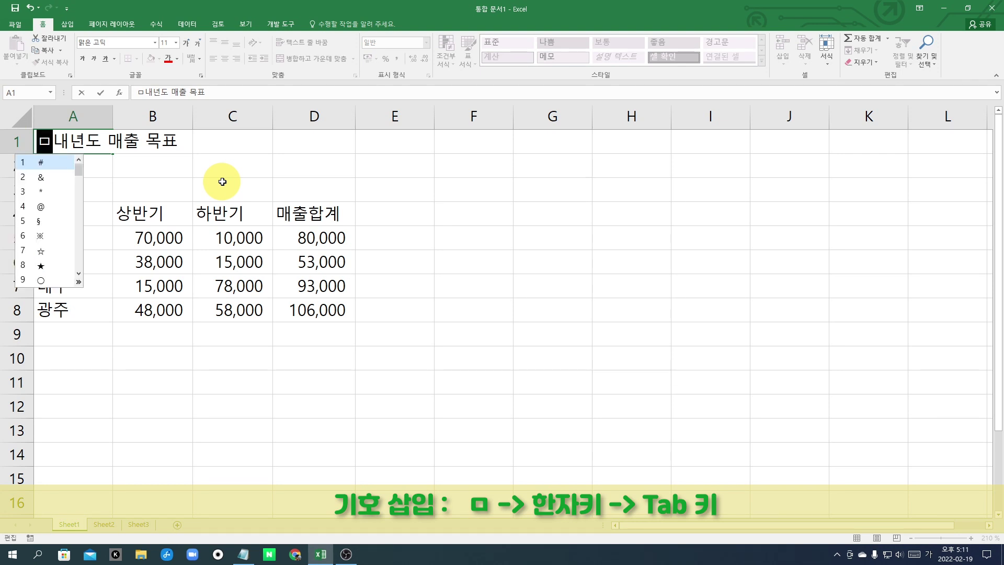
key(Tab)
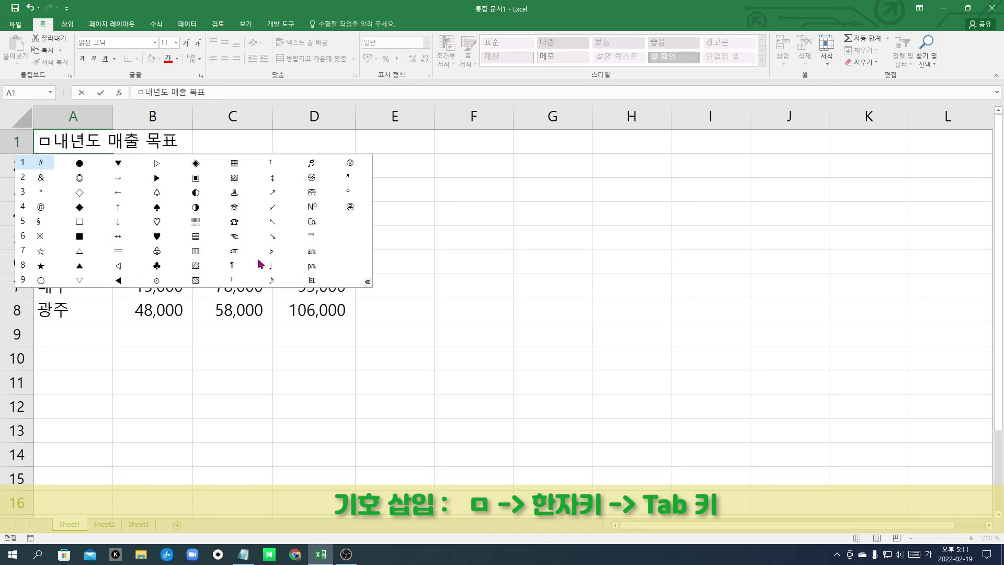
click(157, 266)
click(139, 262)
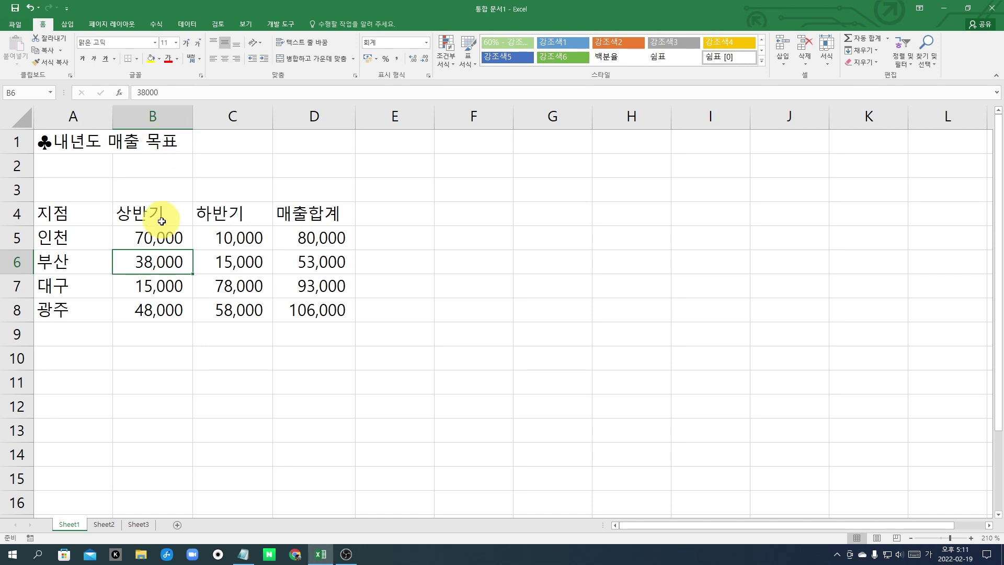
click(176, 142)
double_click(176, 143)
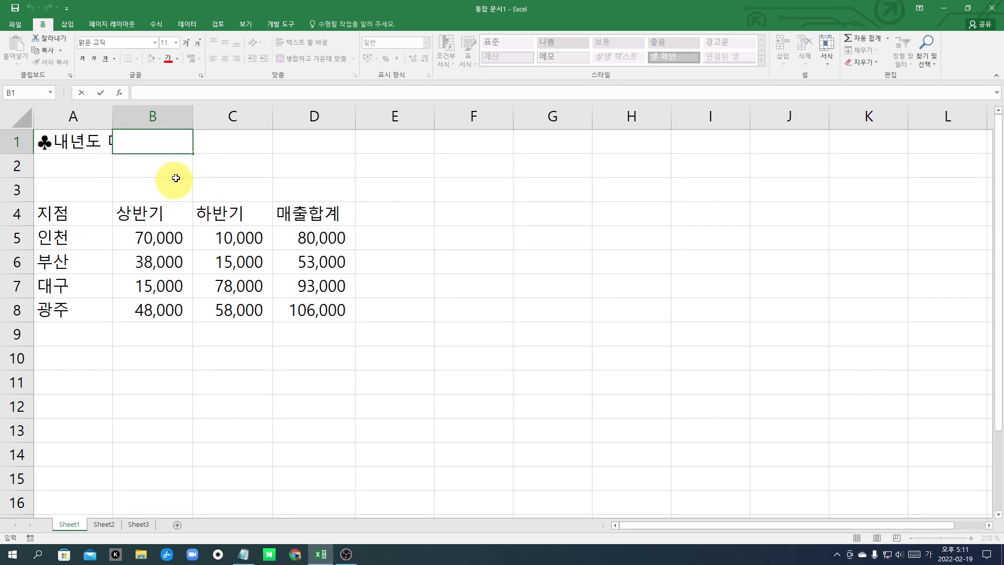
click(228, 167)
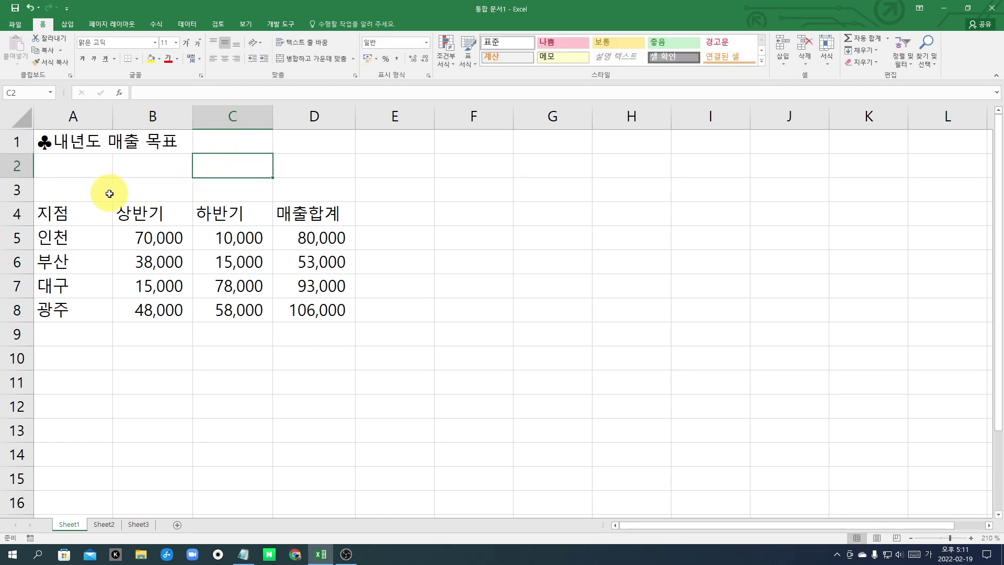
Step: Add a ♣ symbol at the end of the title in cell A1 so it reads ♣내년도 매출 목표♣
click(90, 138)
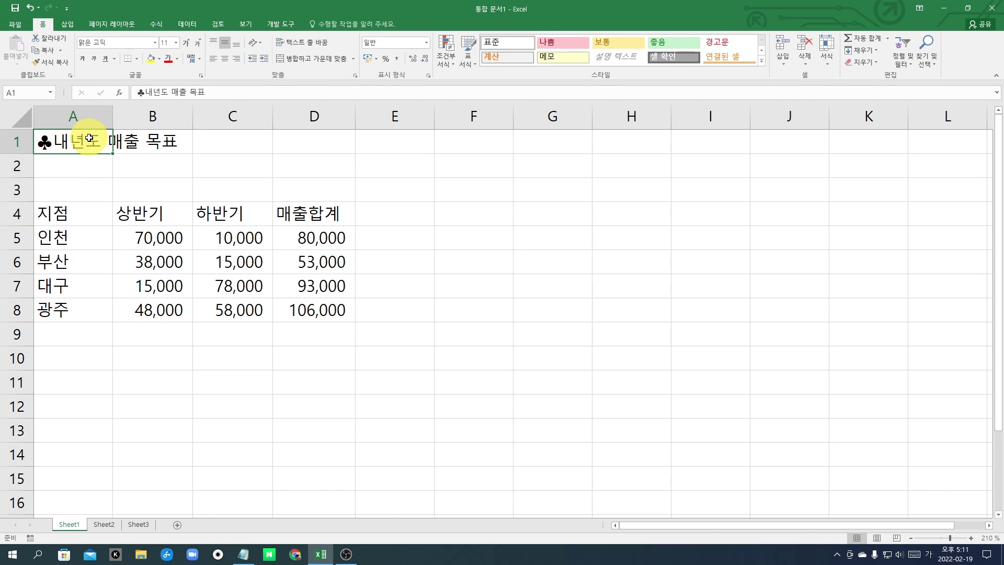
double_click(87, 142)
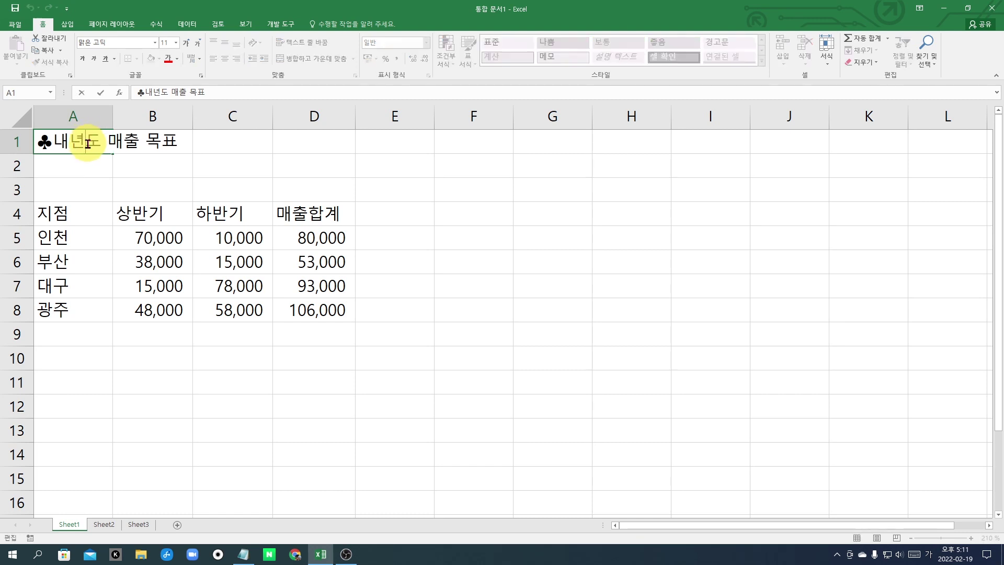
click(181, 140)
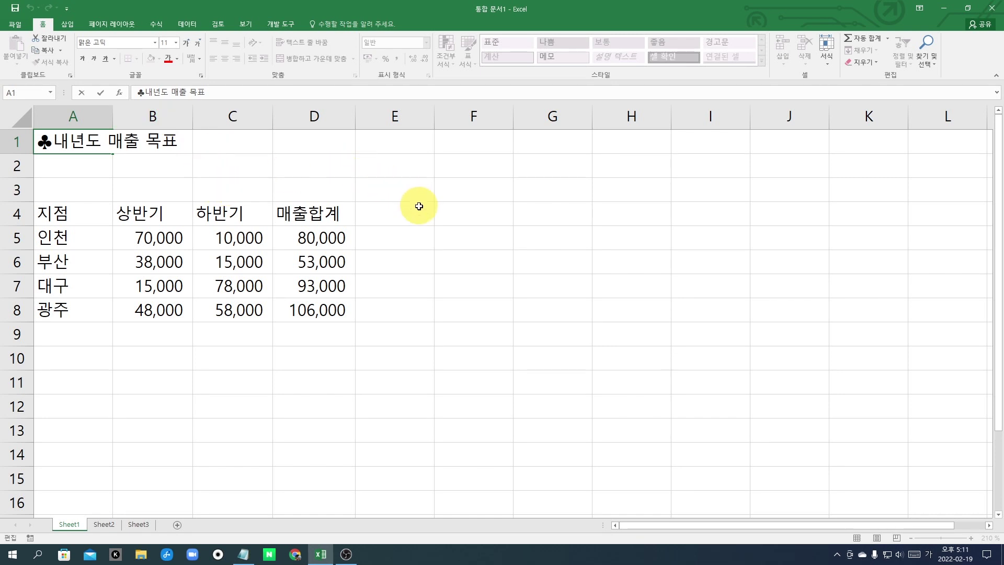
text(ㅁ)
key(Hangul_Hanja)
key(Tab)
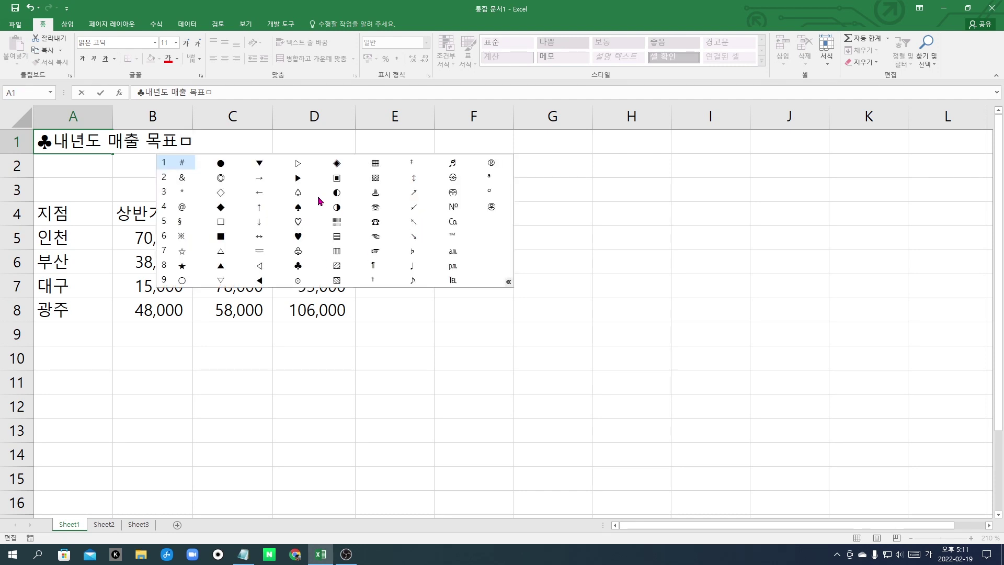
click(298, 267)
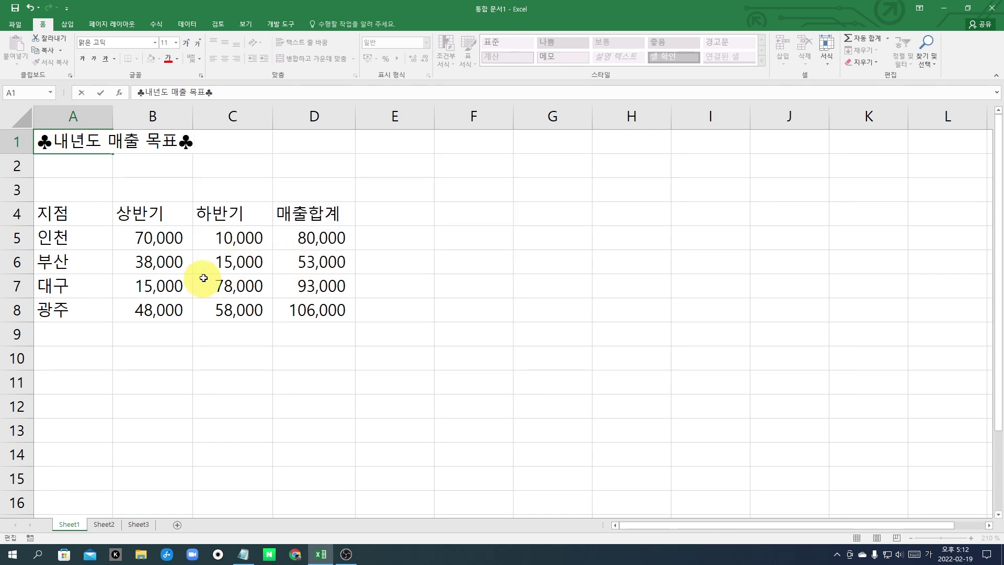
click(428, 318)
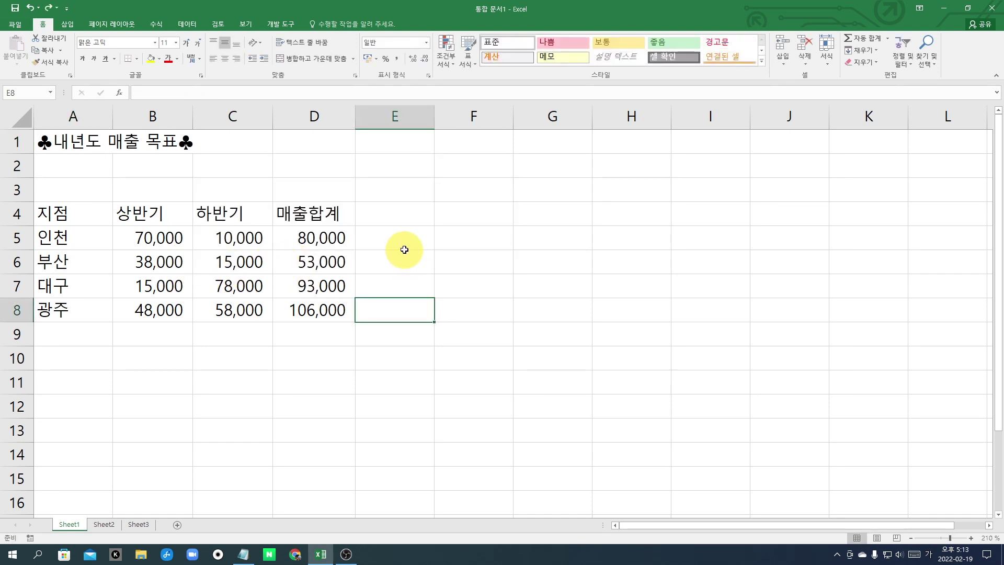
Step: Open Hanja conversion for the header 지점 in cell A4 and choose the candidate 支店
double_click(78, 213)
key(Hangul_Hanja)
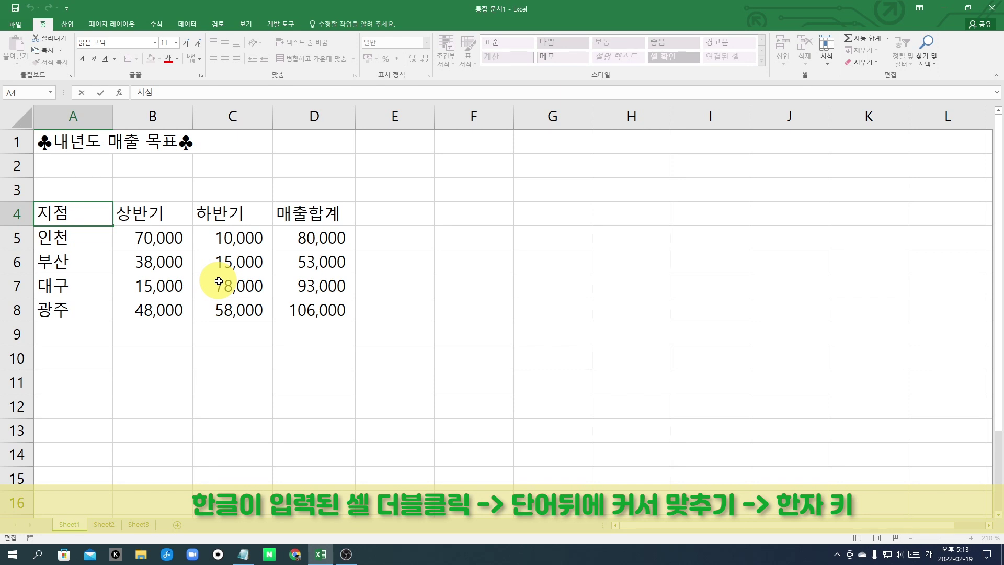
key(Hangul_Hanja)
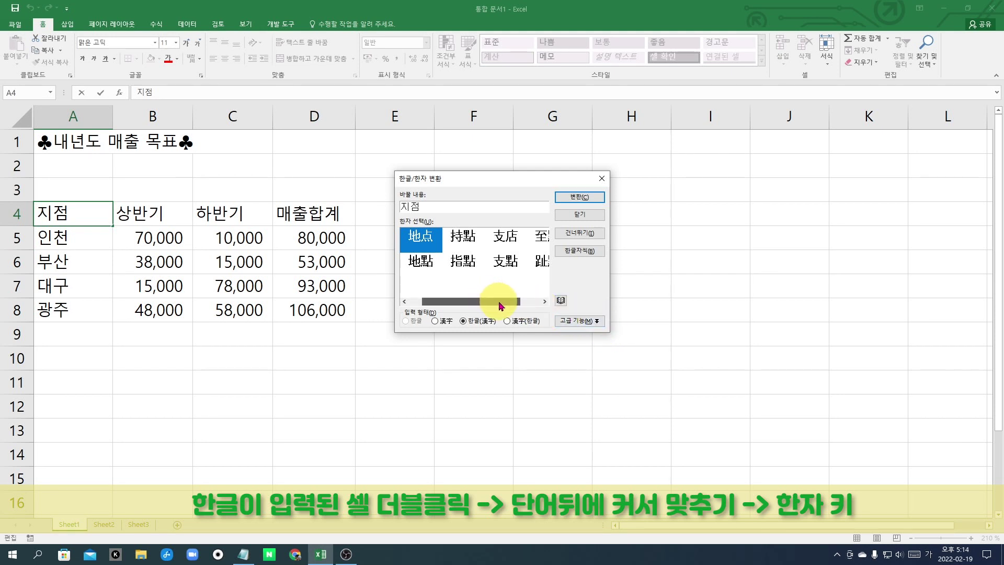
click(505, 239)
click(540, 240)
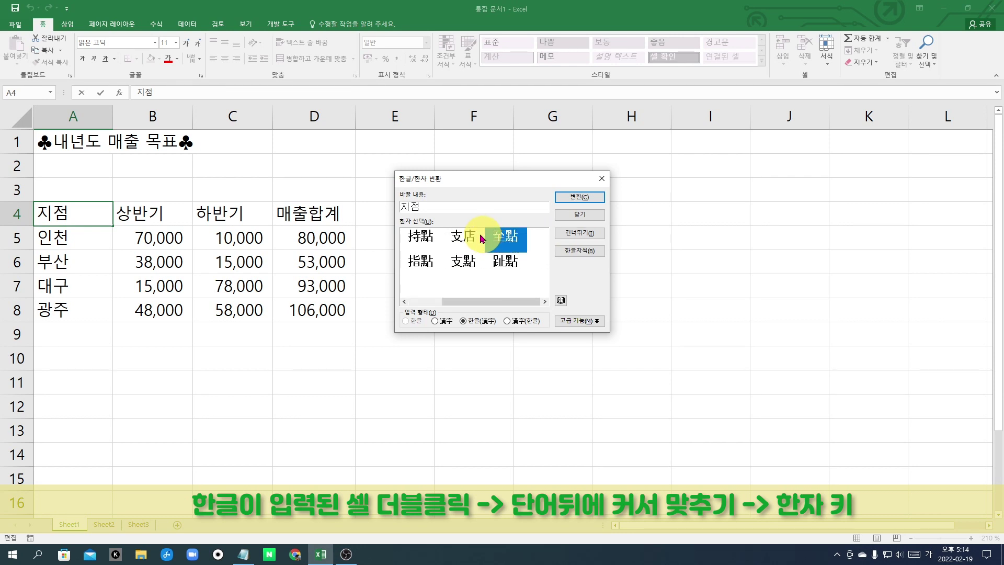
click(462, 241)
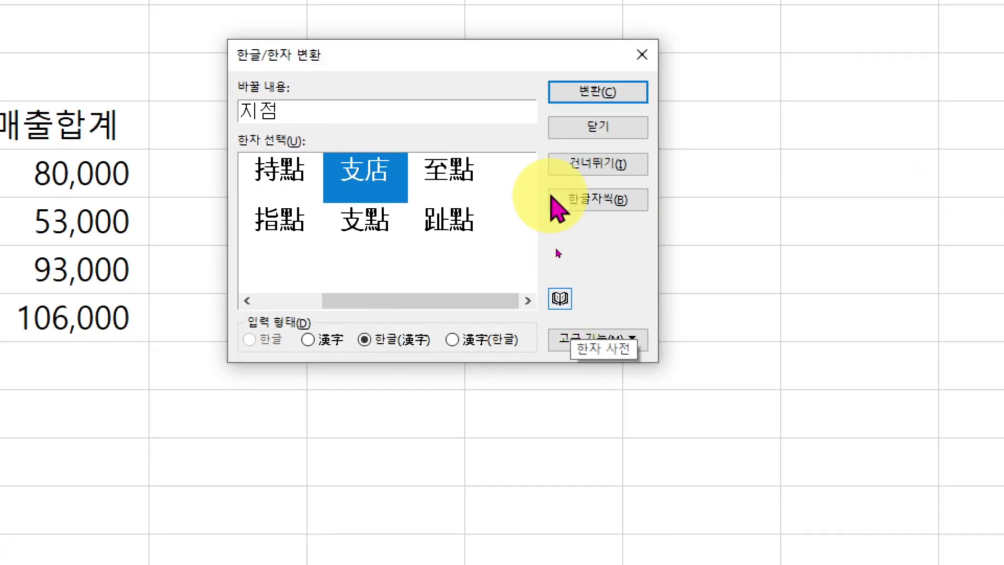
Step: Check the meaning of 支店 in the Hanja dictionary (한자 사전), keeping it as the selected candidate
click(560, 298)
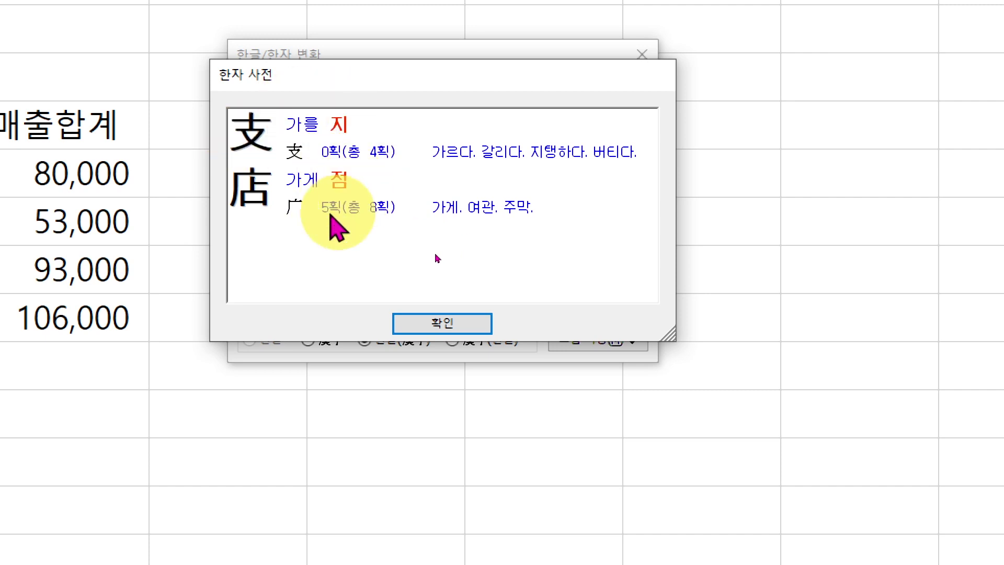
click(467, 327)
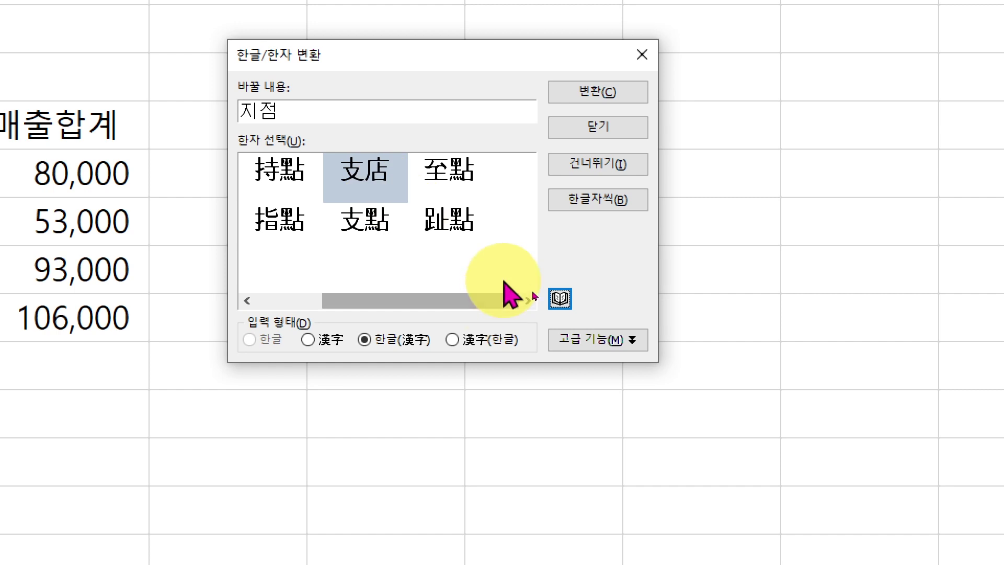
click(371, 175)
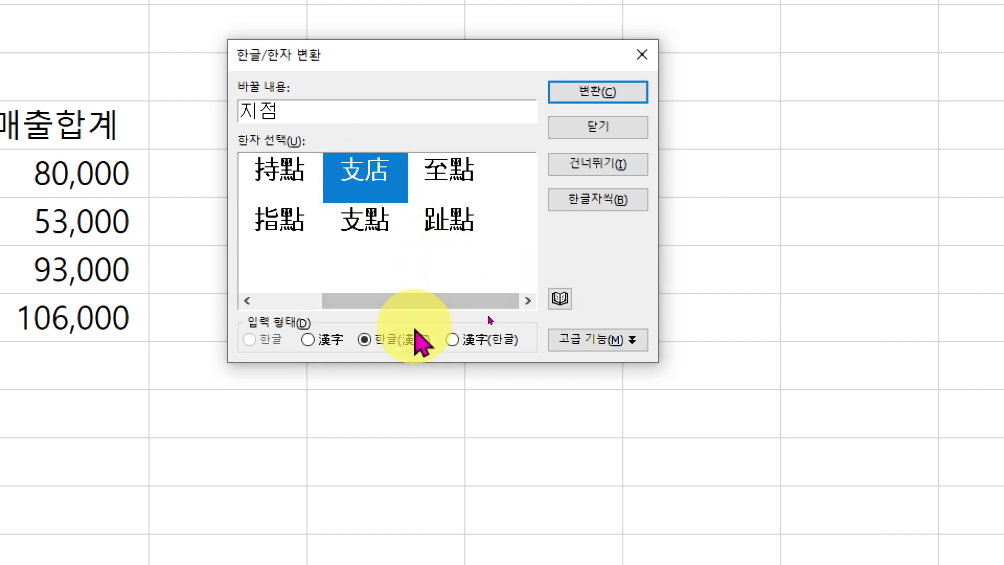
Step: Convert the header in A4 with the 한글(漢字) input format so it reads 지점(支店)
click(321, 343)
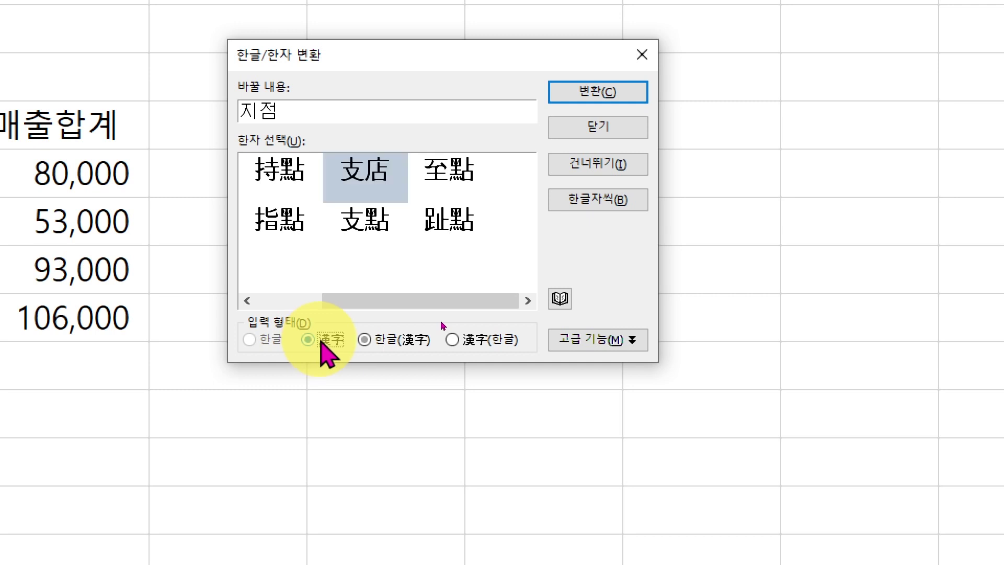
click(388, 342)
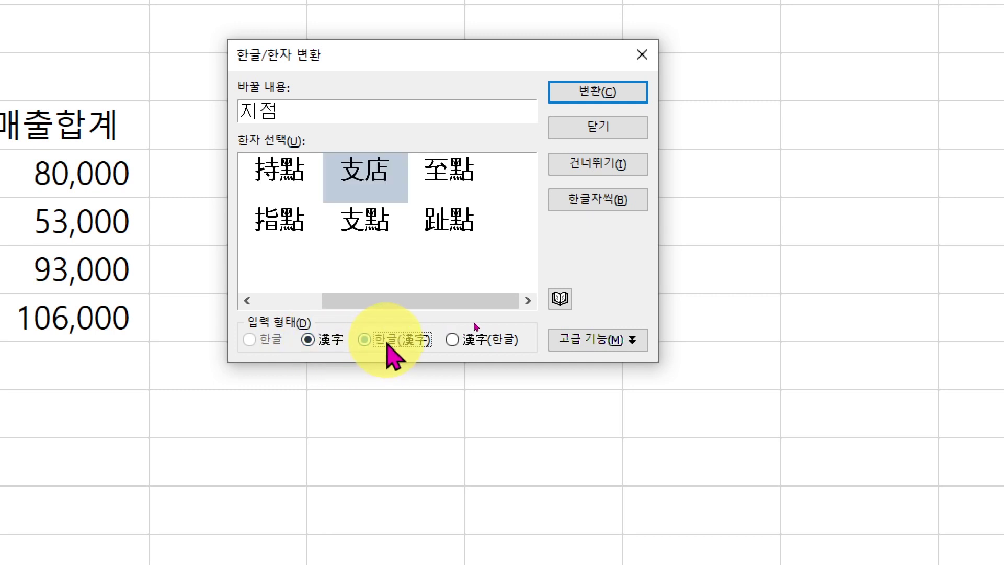
click(472, 340)
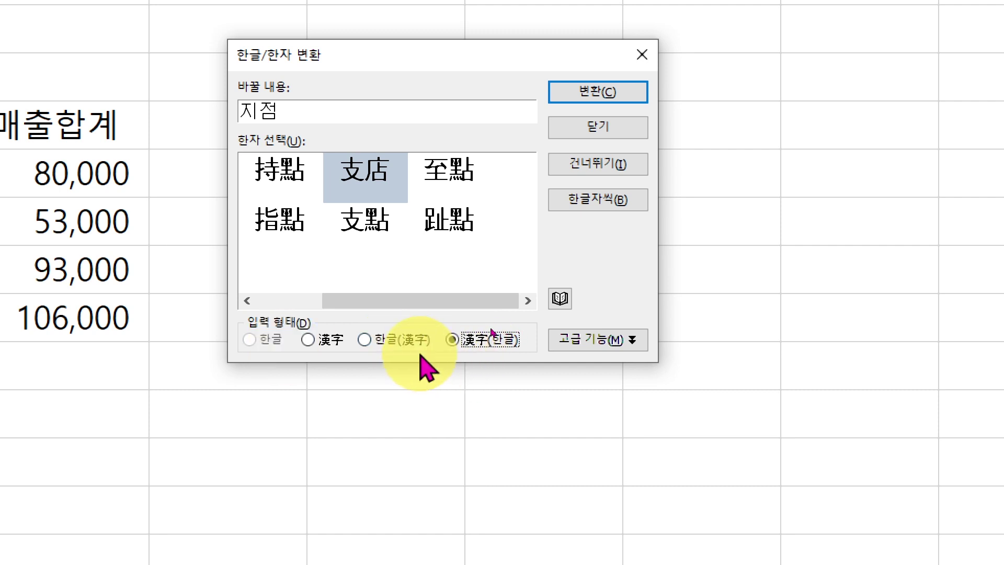
click(376, 342)
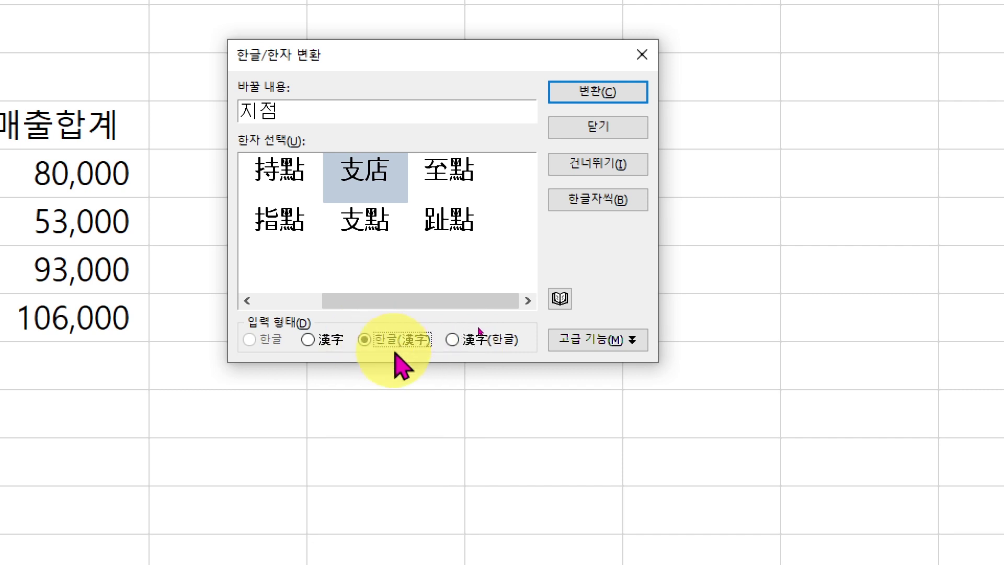
click(616, 88)
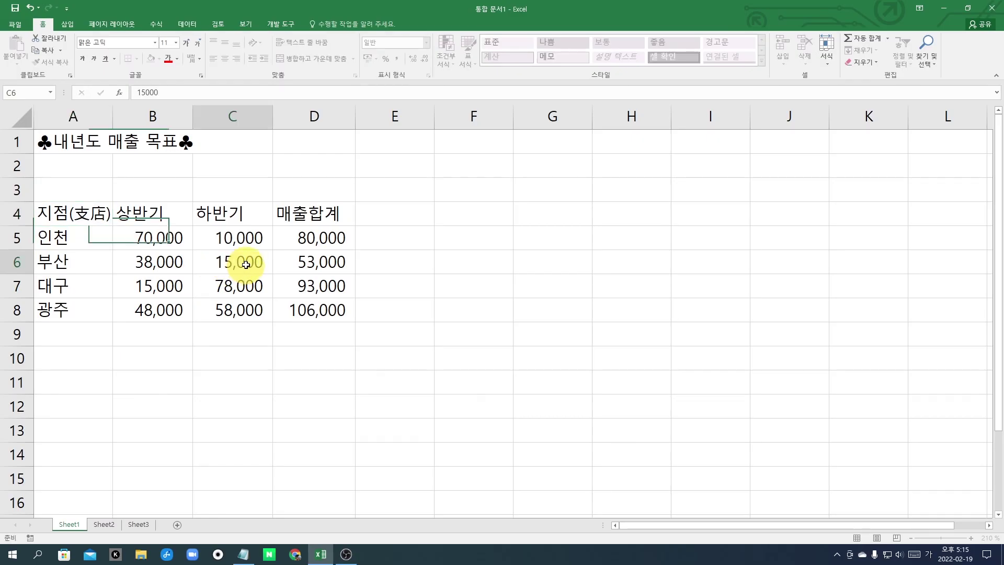
click(695, 277)
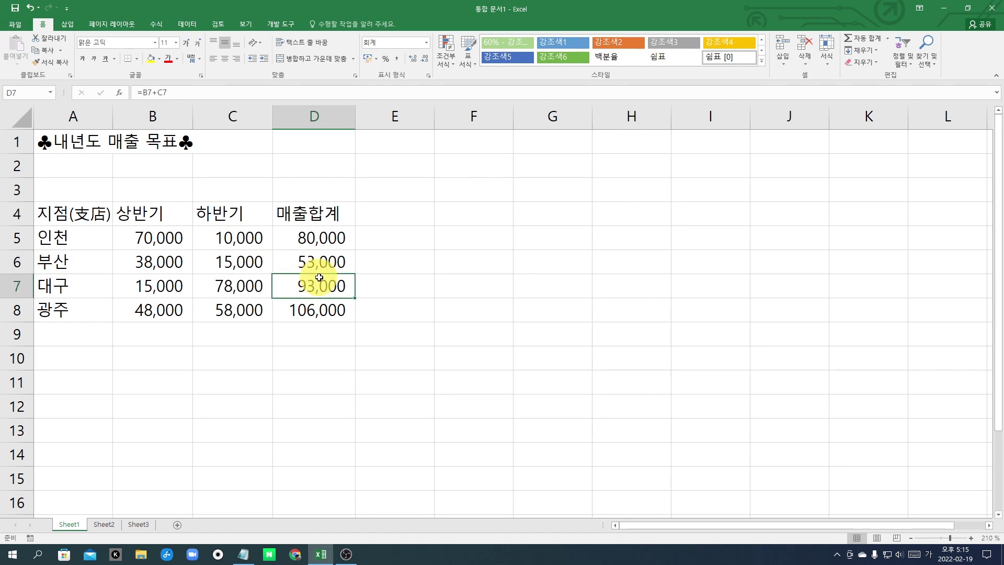
Step: Convert 매출합계 in cell D4 to 賣出合計 using the 漢字 input format for both words
double_click(339, 213)
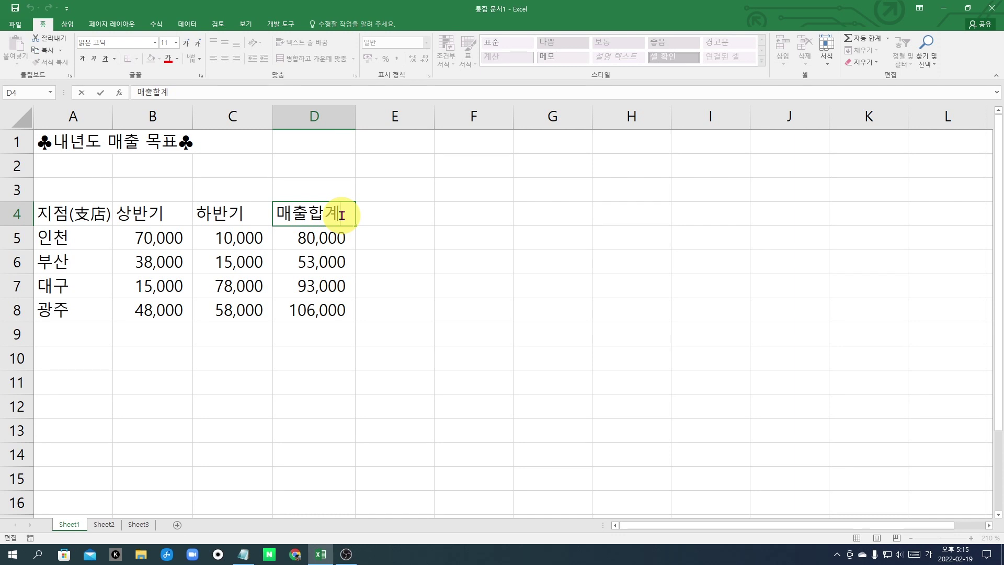
key(Hangul_Hanja)
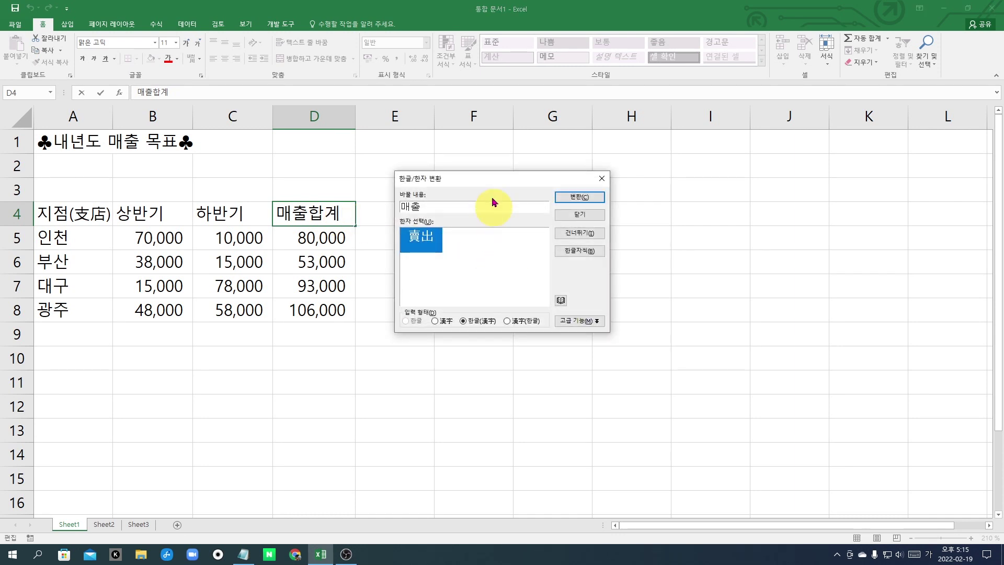
drag(528, 145, 528, 146)
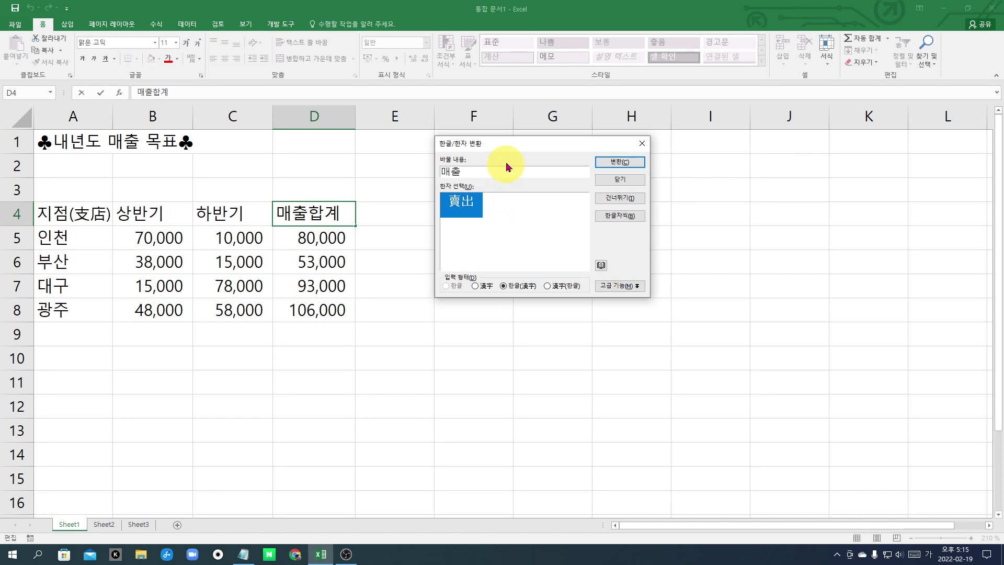
drag(513, 147, 493, 157)
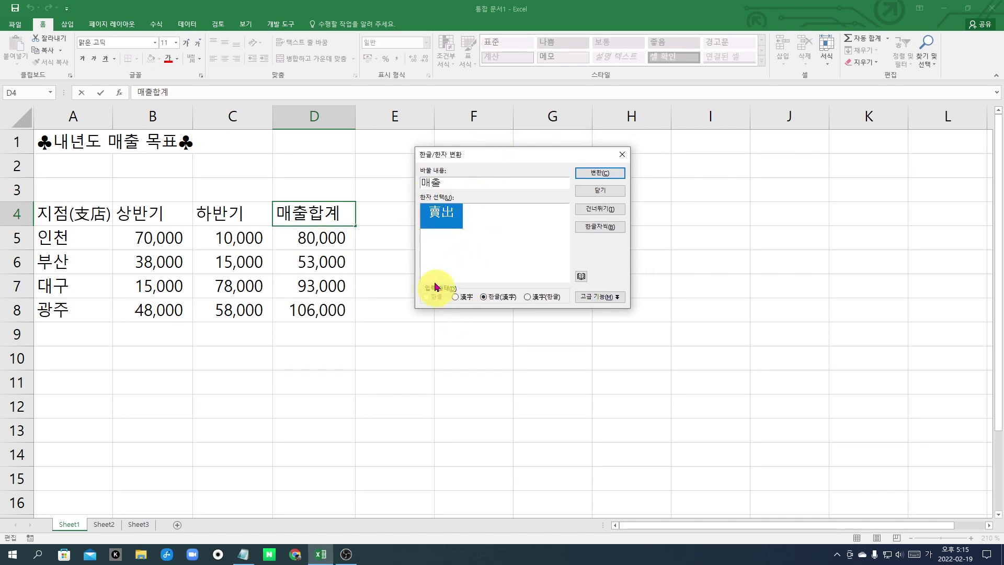
click(466, 298)
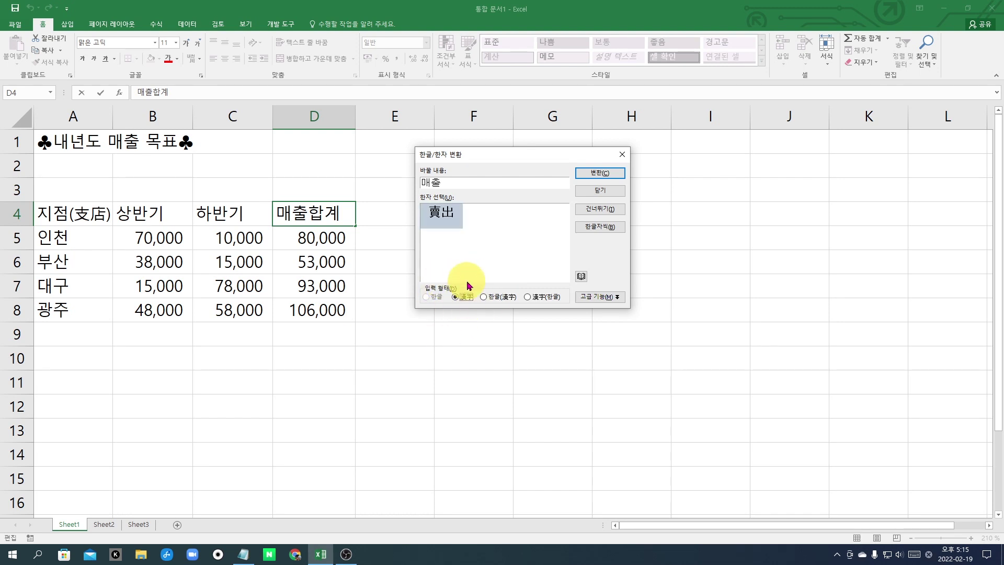
click(595, 174)
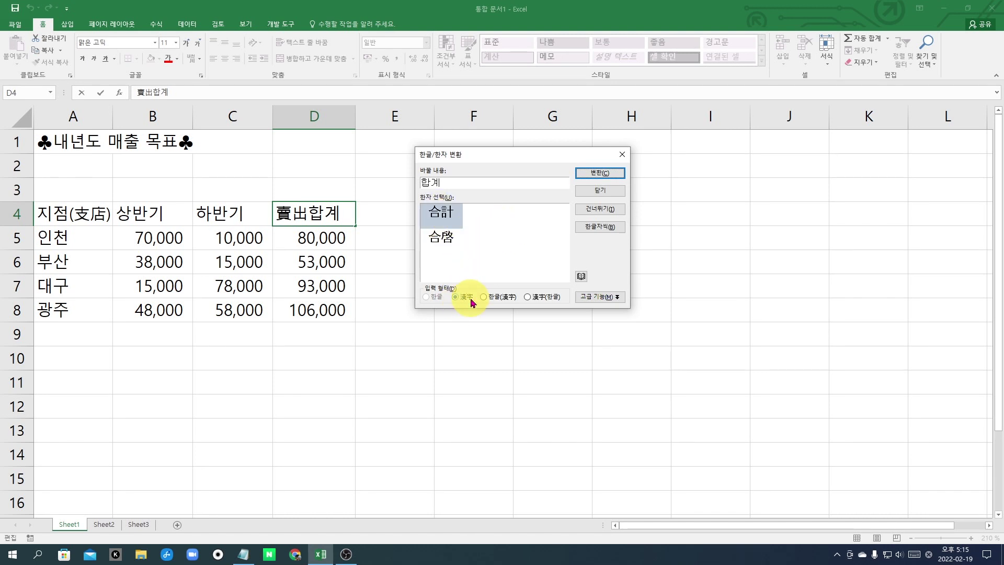
click(596, 173)
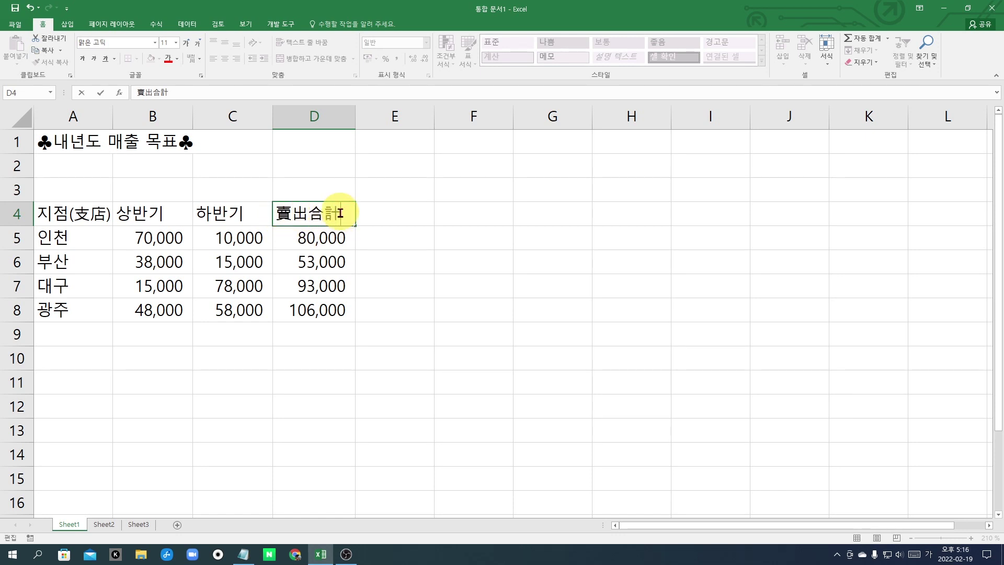
Step: Reconvert the header in D4 with the 한글(漢字) format so it reads 매출합계(賣出合計)
key(Hangul_Hanja)
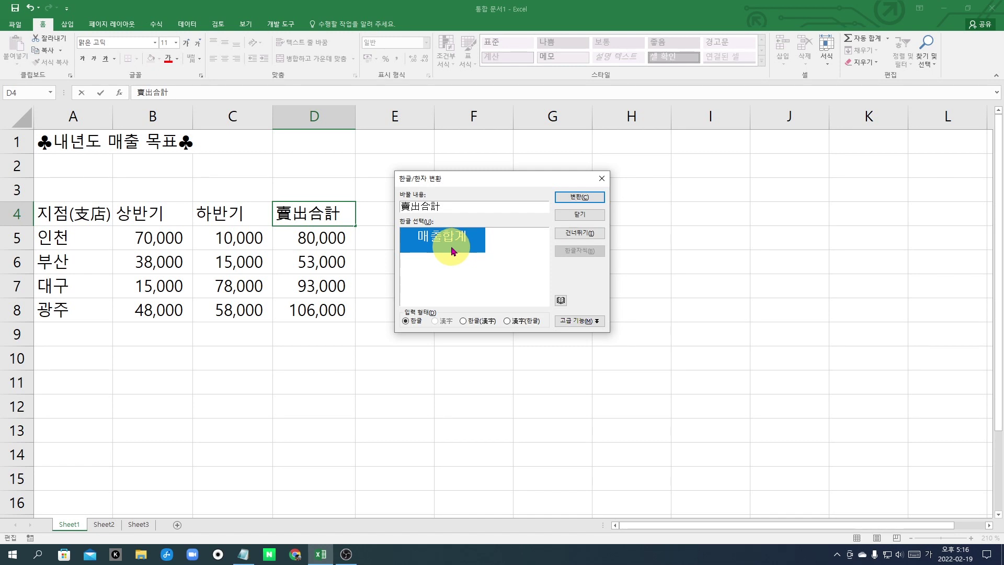
click(472, 321)
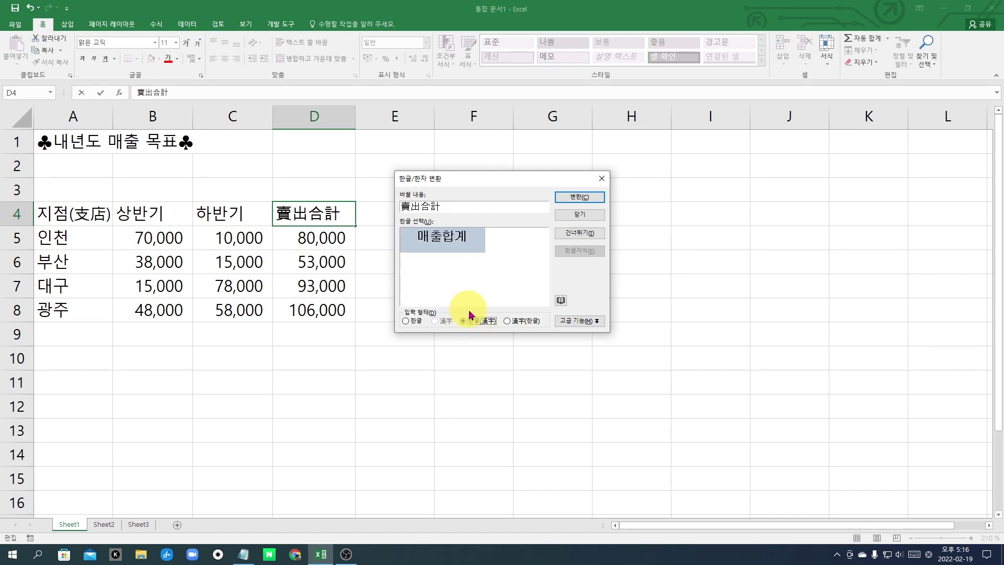
click(589, 197)
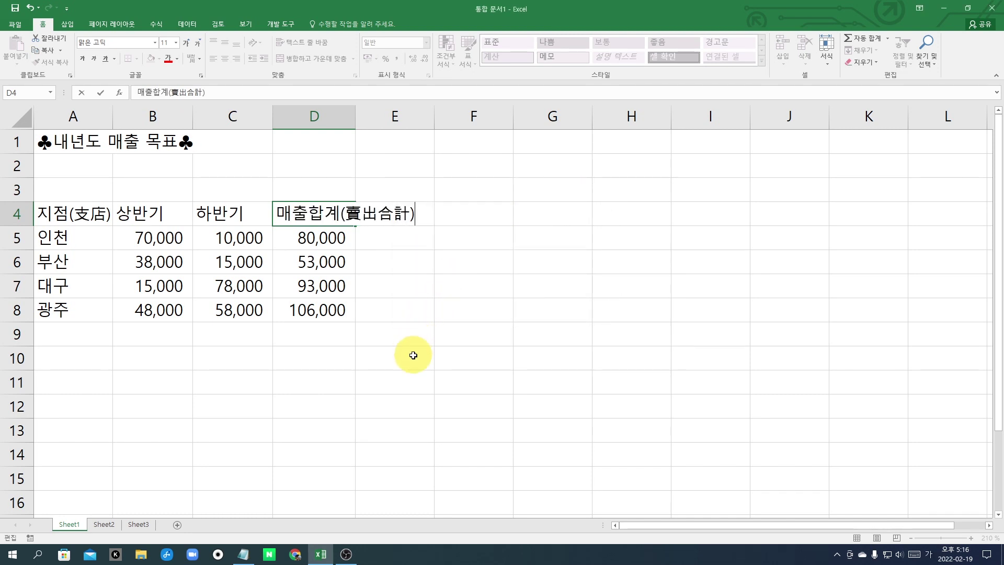
key(Return)
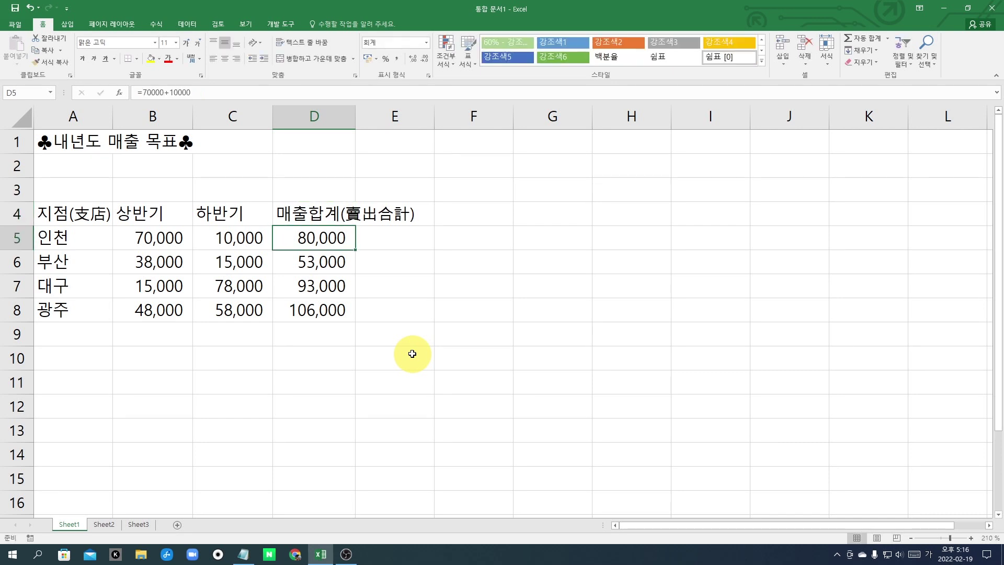
click(398, 377)
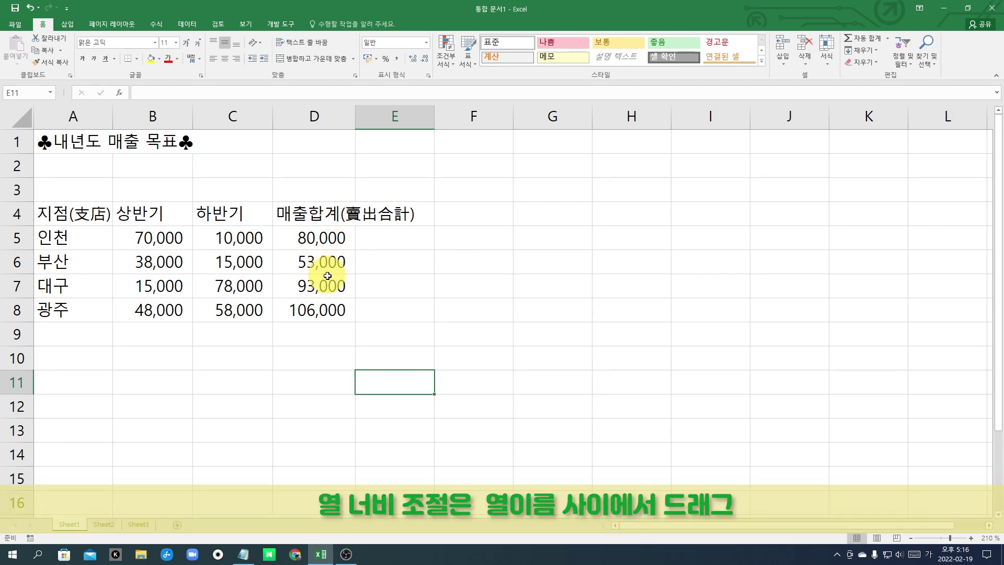
Step: Widen column D so the whole header 매출합계(賣出合計) fits inside cell D4
drag(332, 217, 322, 309)
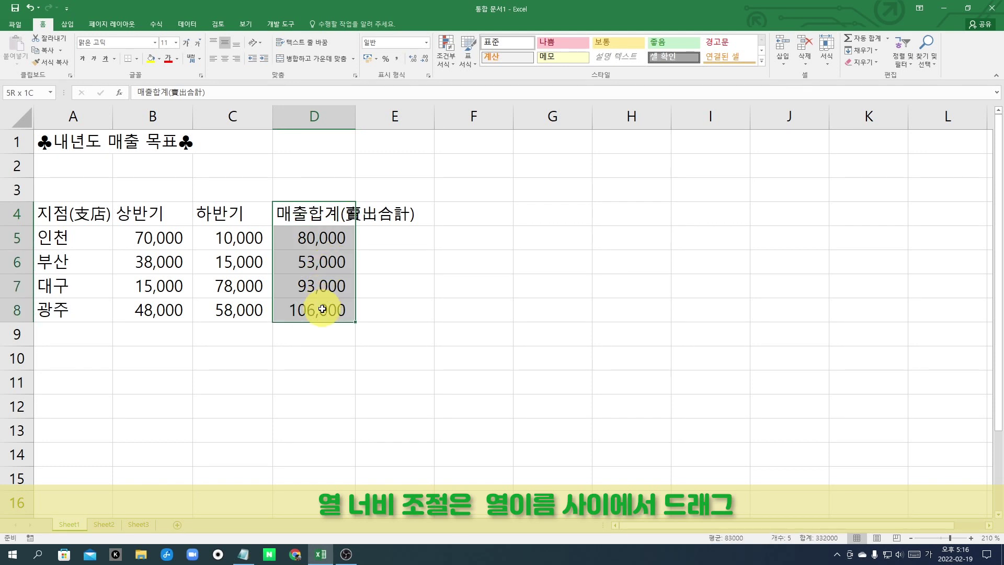
click(385, 292)
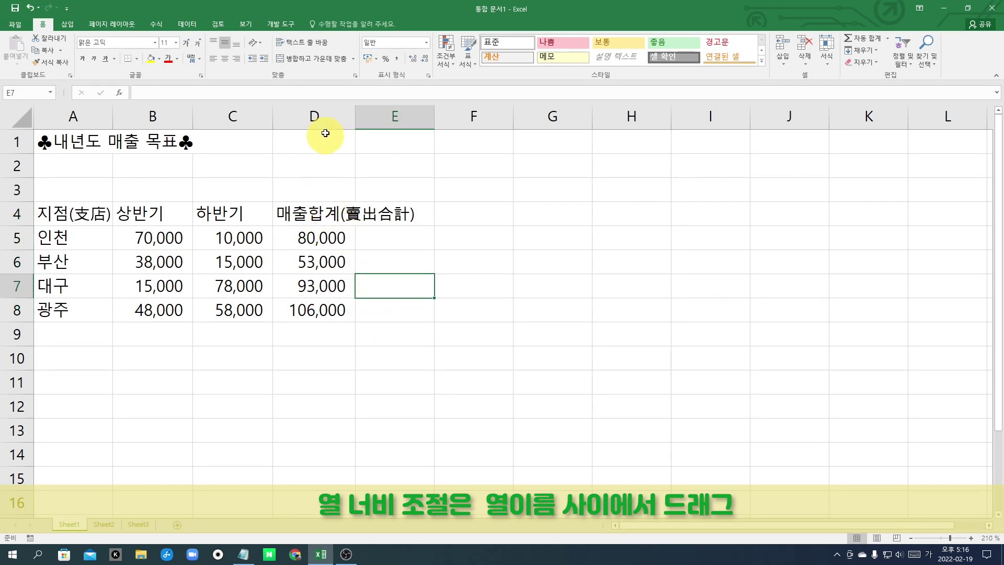
click(320, 112)
click(375, 117)
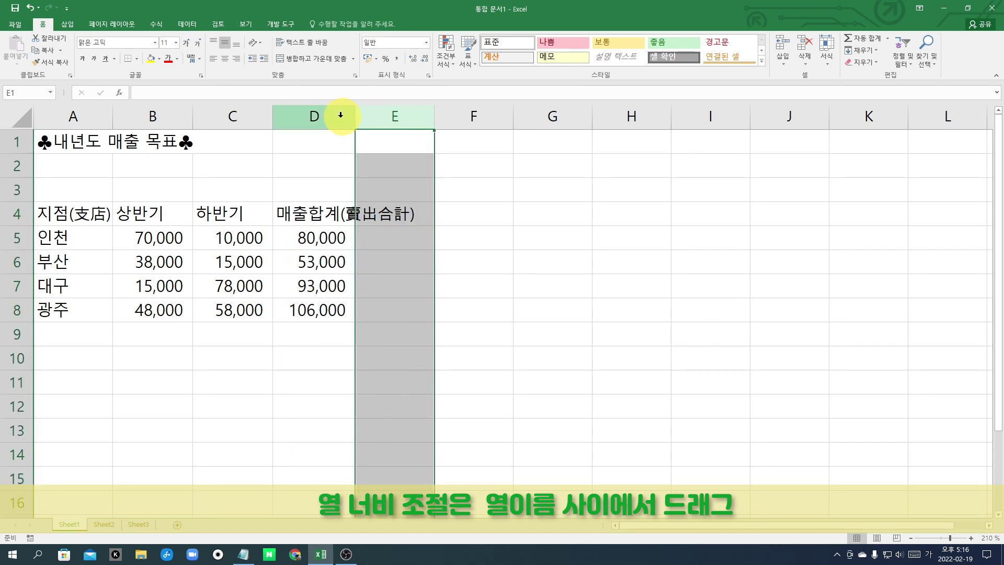
click(341, 116)
click(368, 117)
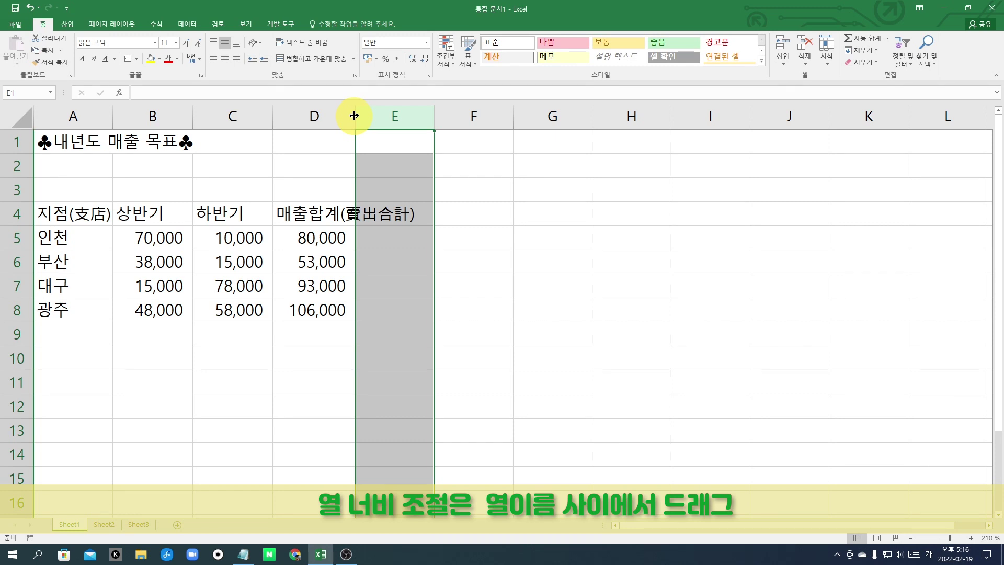
drag(354, 115, 418, 116)
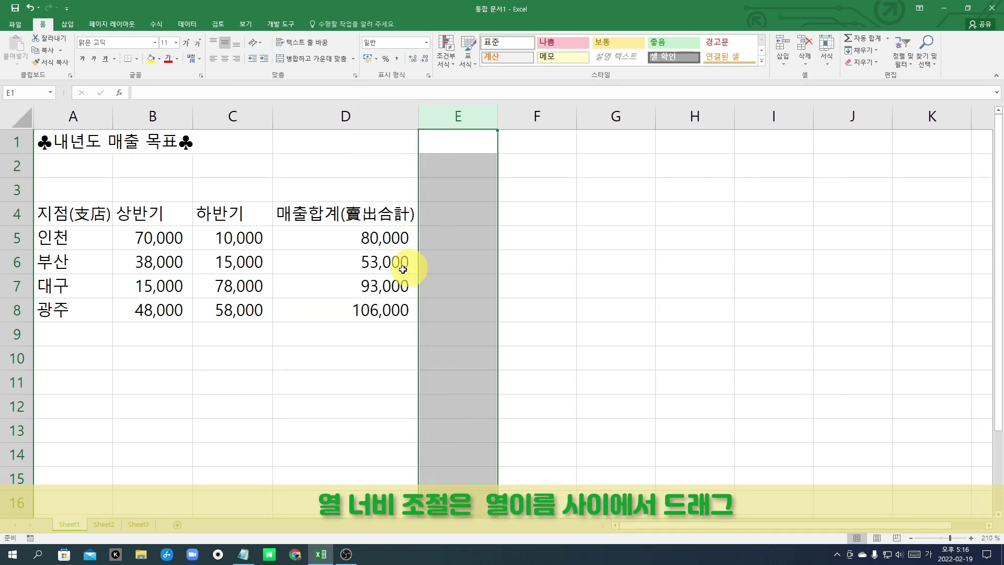
click(329, 381)
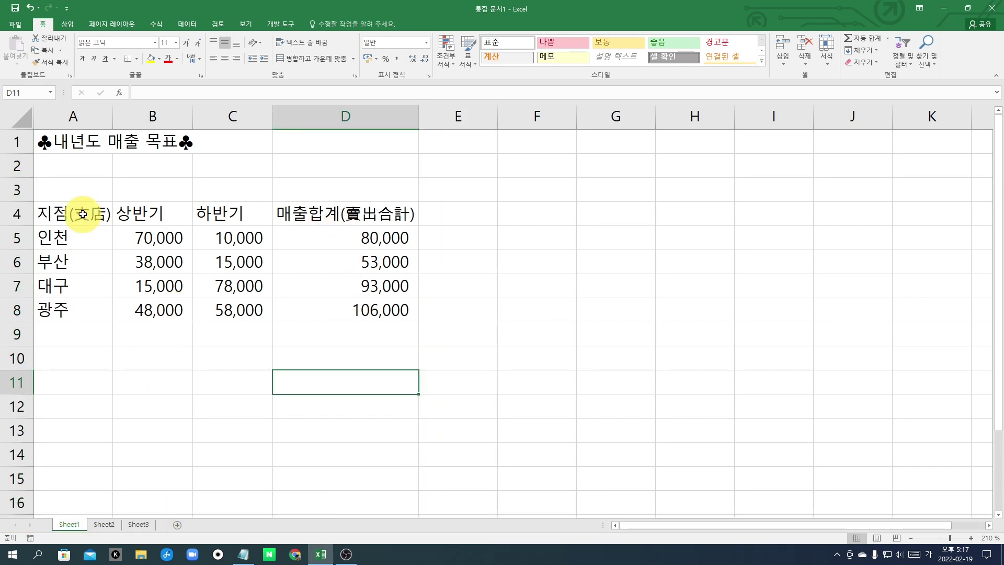
Step: Apply all borders (모든 테두리) to the table range A4:D8
drag(82, 214, 375, 311)
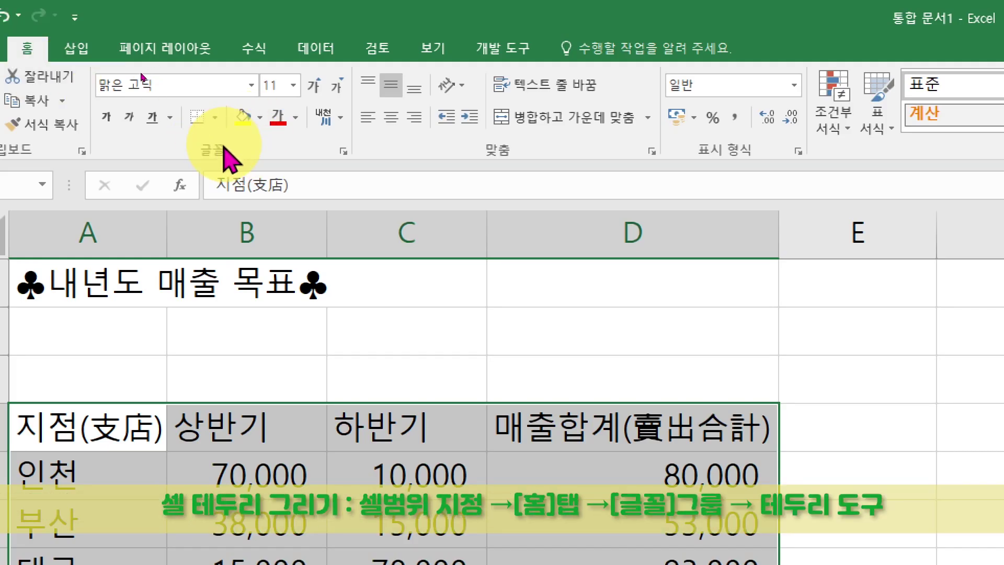
click(215, 117)
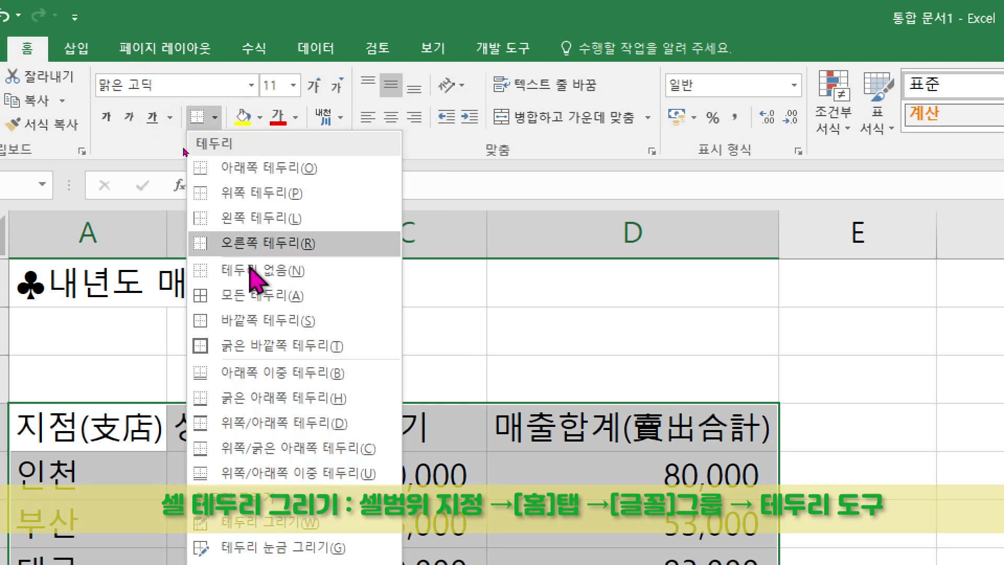
click(290, 297)
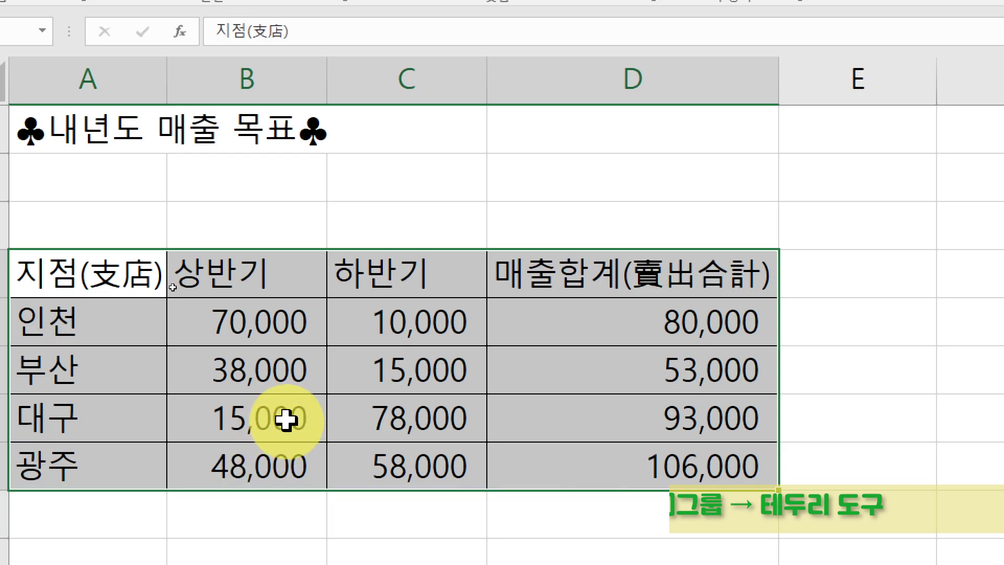
click(163, 146)
drag(115, 137, 179, 140)
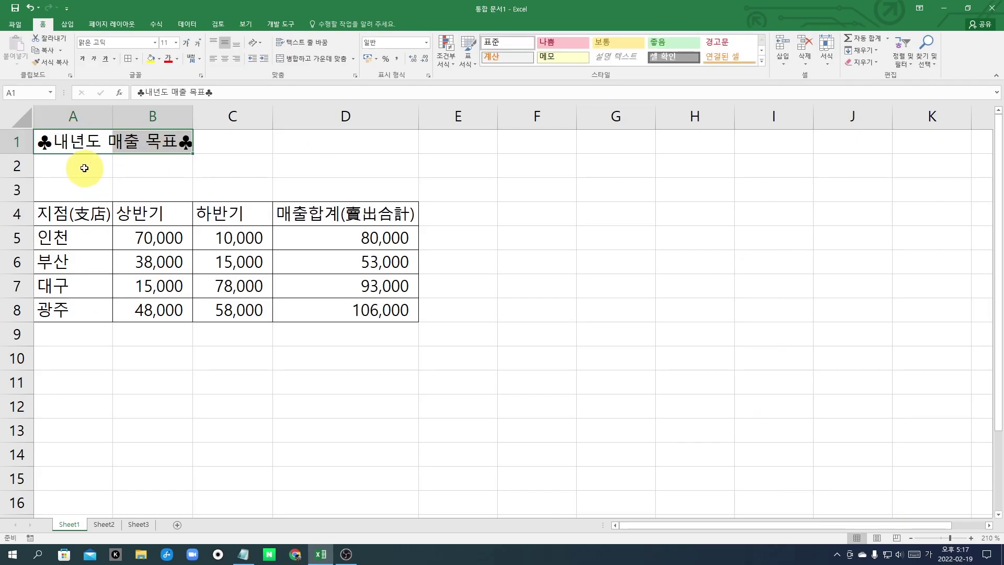
drag(84, 168, 150, 158)
drag(74, 191, 157, 190)
click(226, 190)
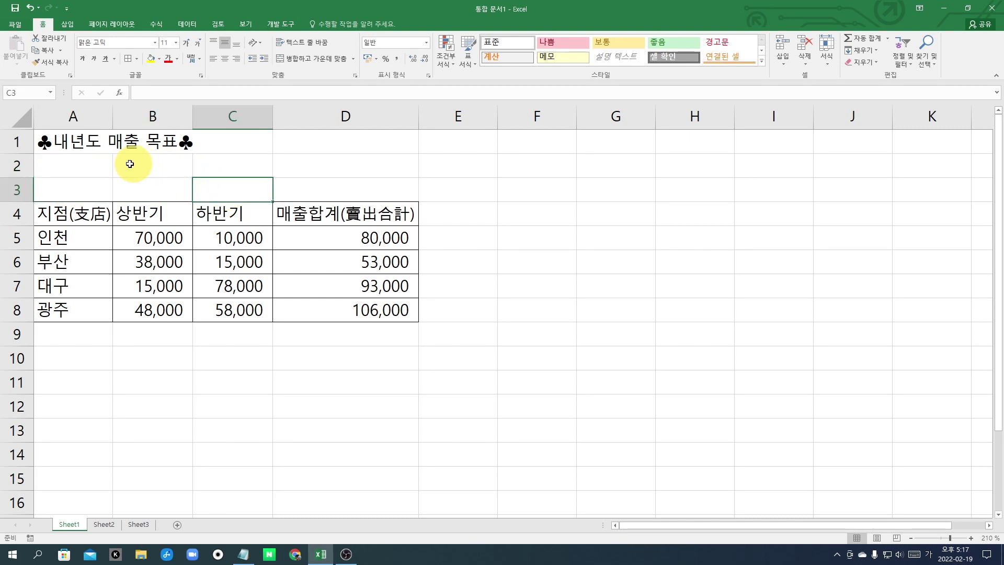
click(148, 185)
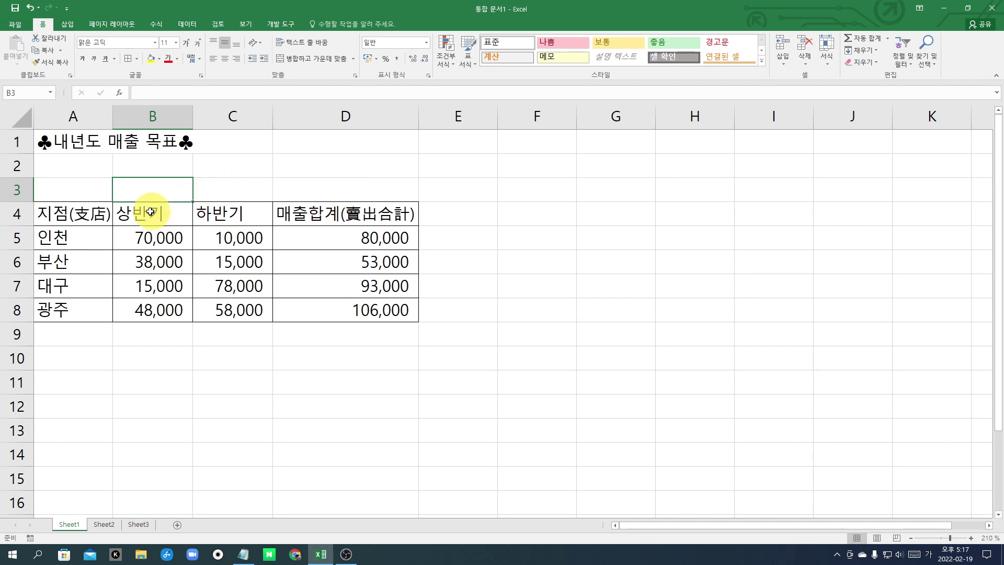
Step: Delete row 2, one of the two blank rows between the title and the table
click(17, 165)
click(18, 188)
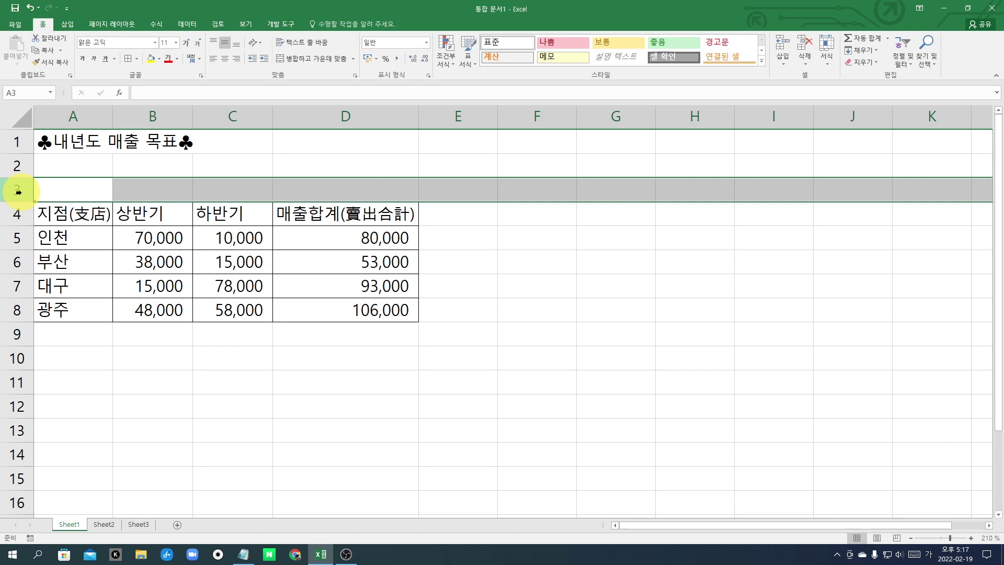
click(17, 165)
click(18, 190)
click(17, 167)
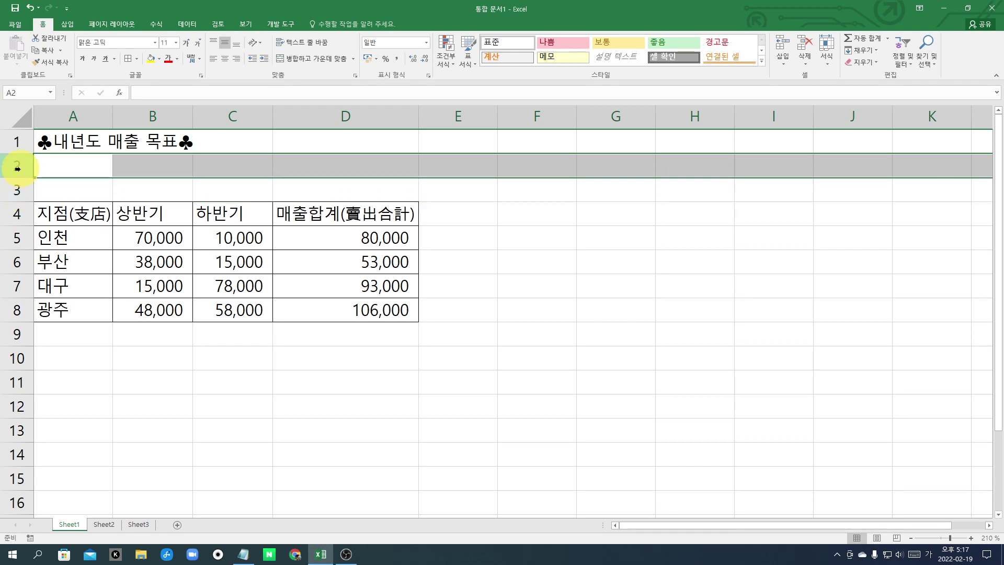
right_click(17, 167)
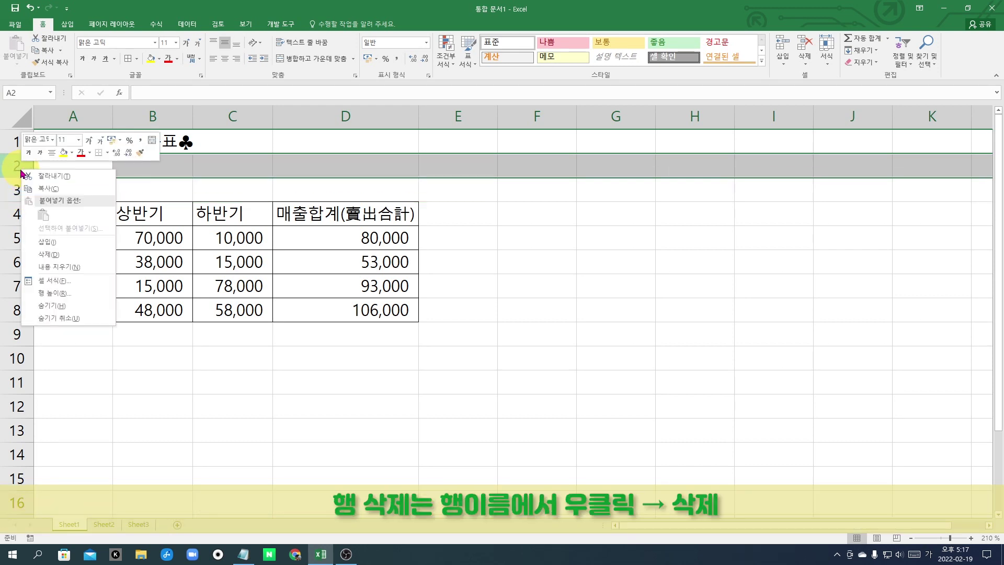
click(74, 257)
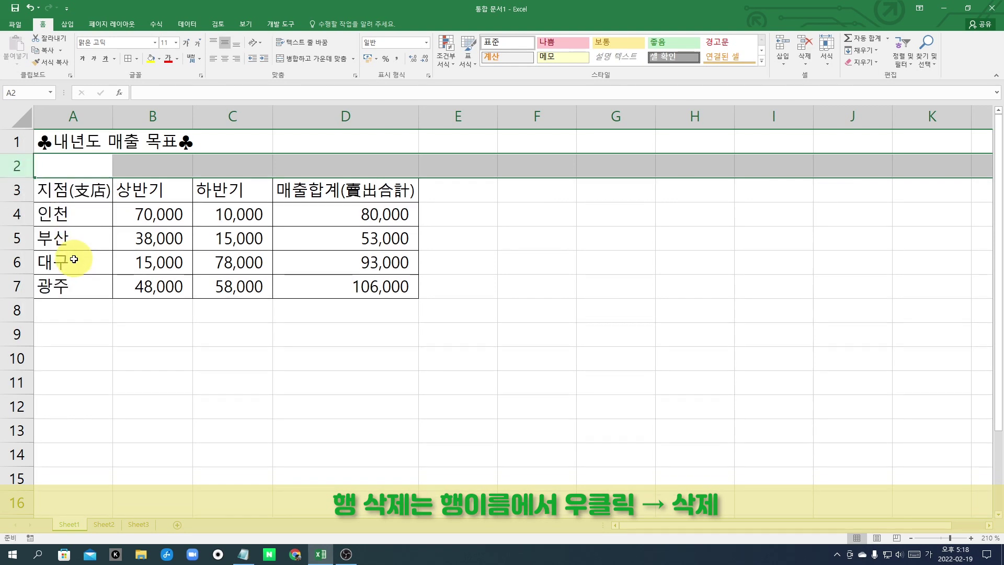
click(206, 363)
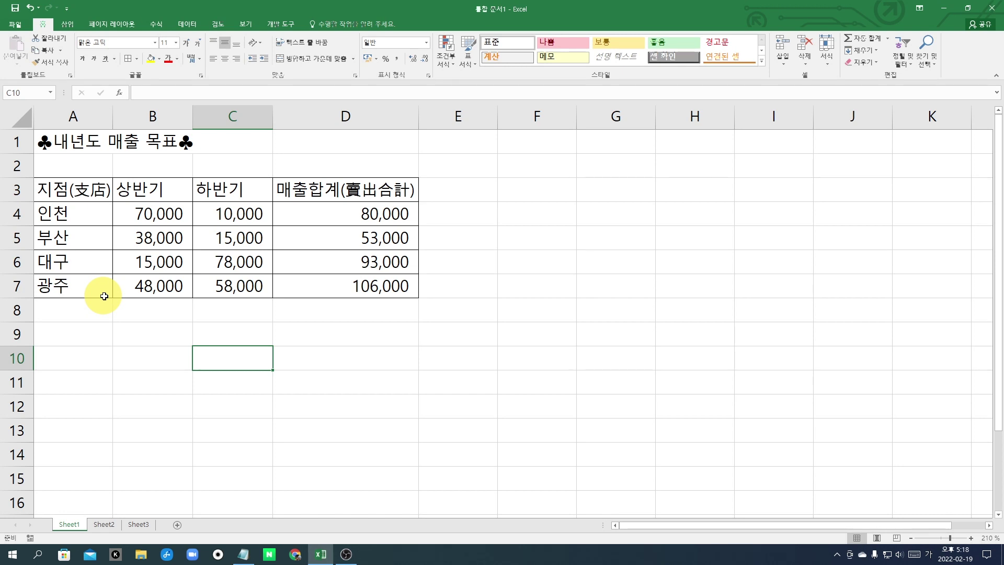
Step: Insert a blank row above the 광주 row of the table
right_click(16, 286)
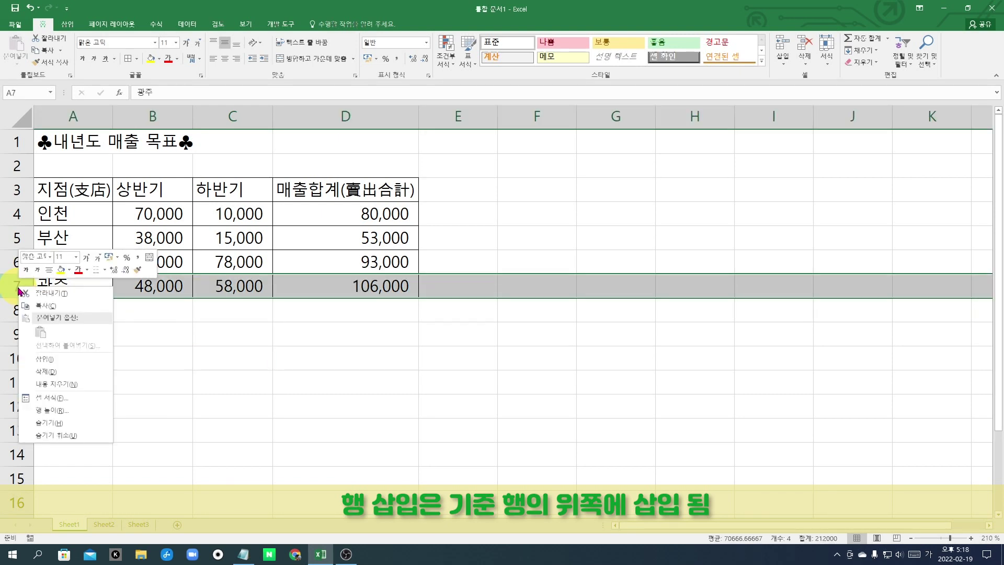
click(62, 360)
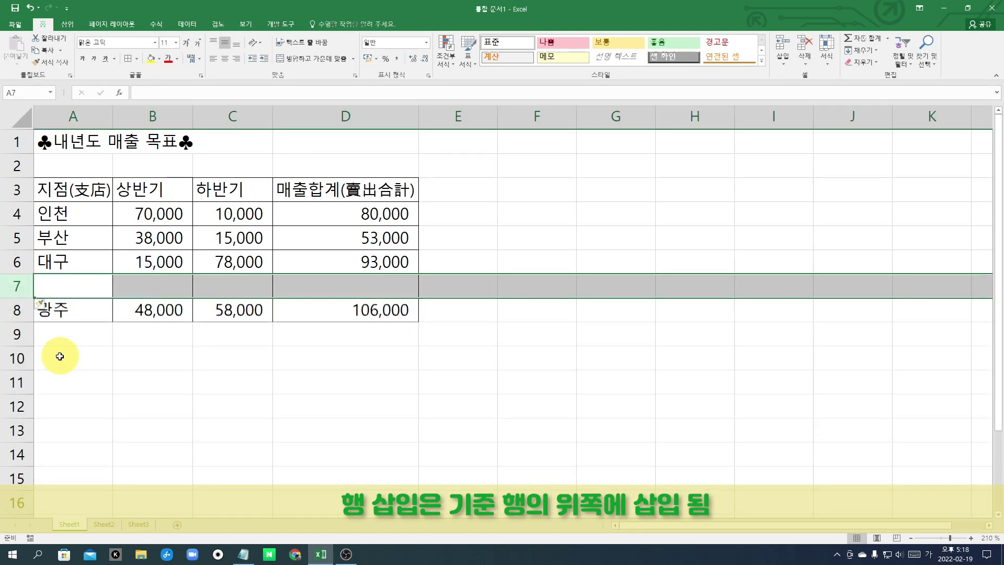
click(157, 380)
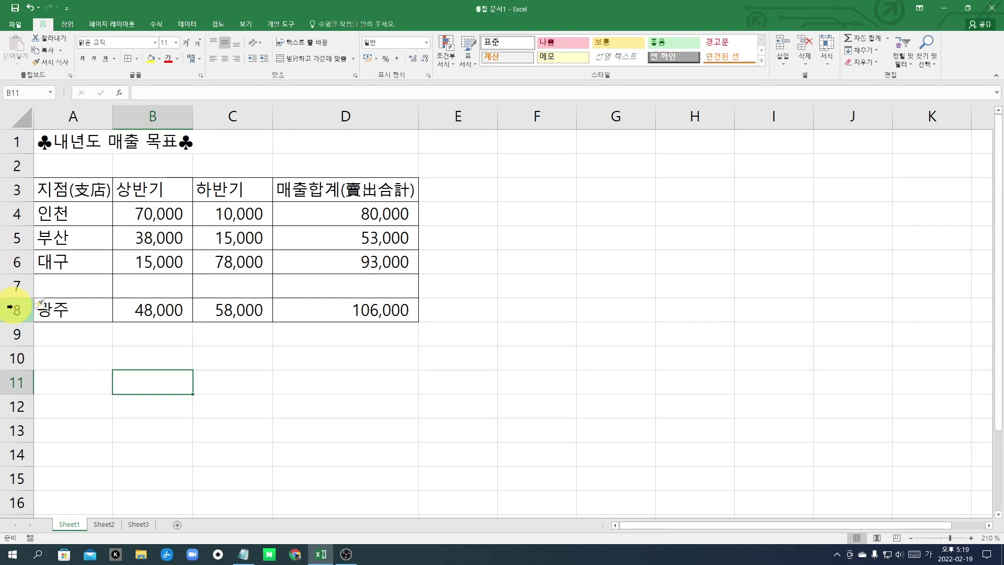
Step: Delete the blank row between 대구 and 광주
right_click(12, 283)
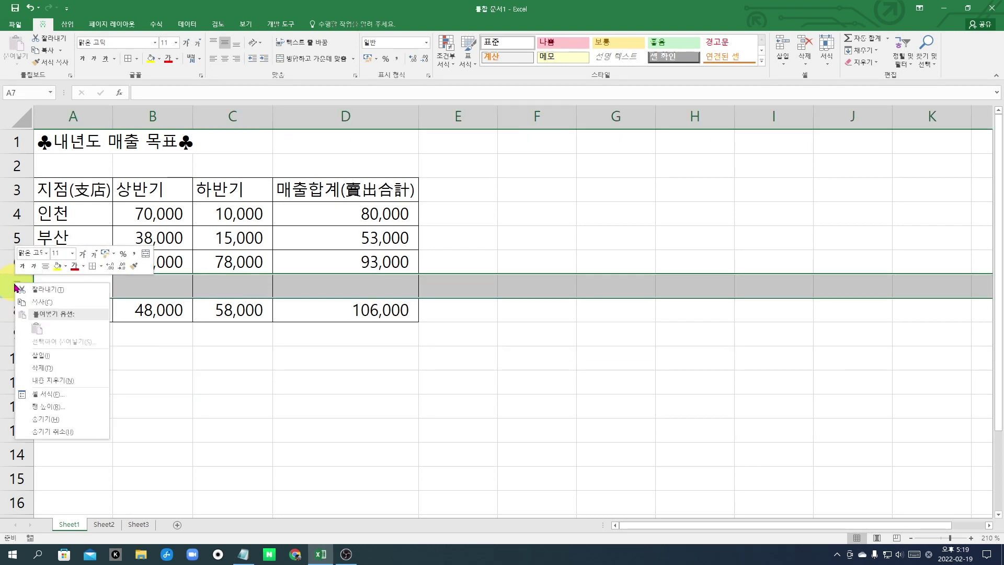
click(55, 368)
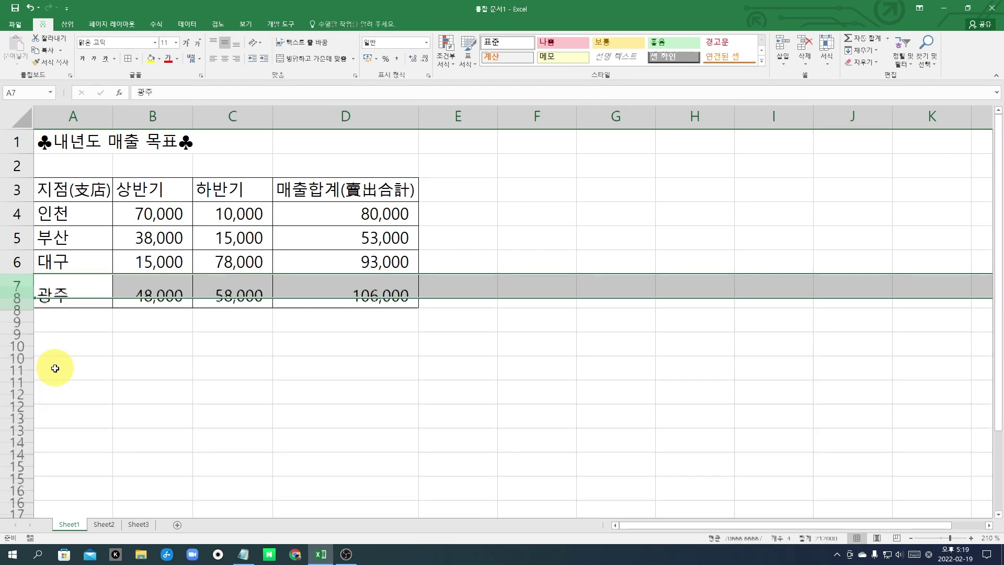
click(151, 385)
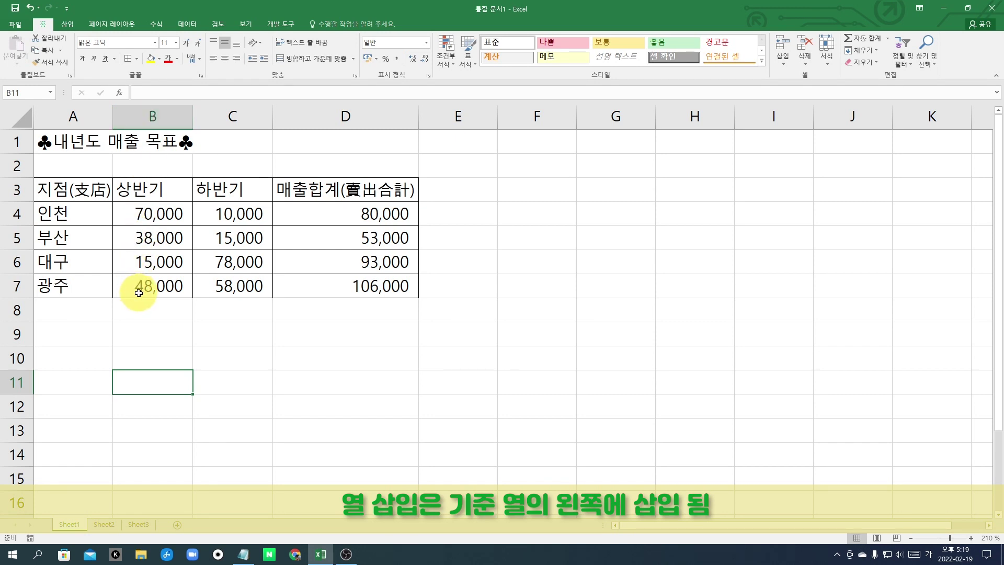
Step: Insert a blank column before the 상반기 column, directly after the branch names
right_click(157, 116)
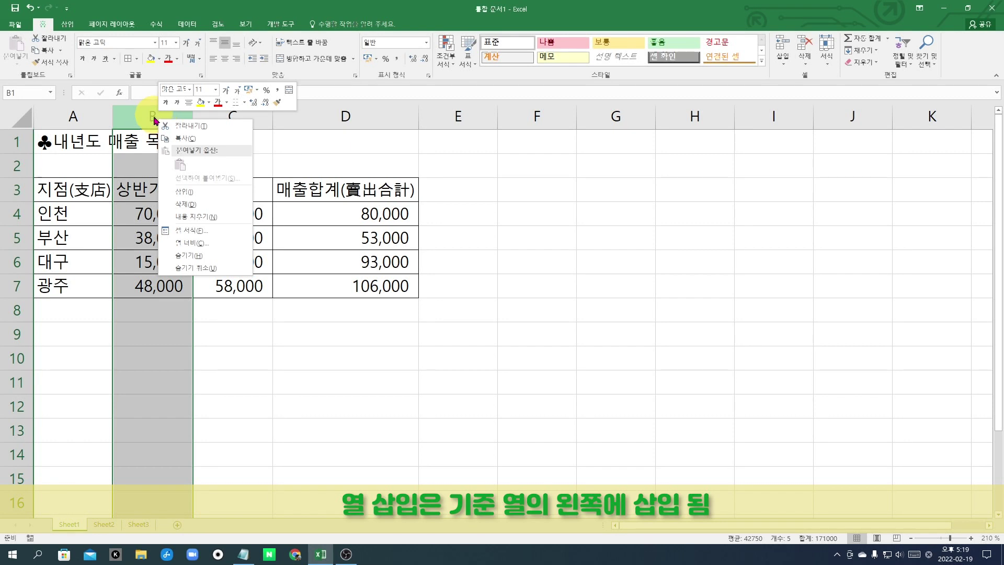
click(201, 193)
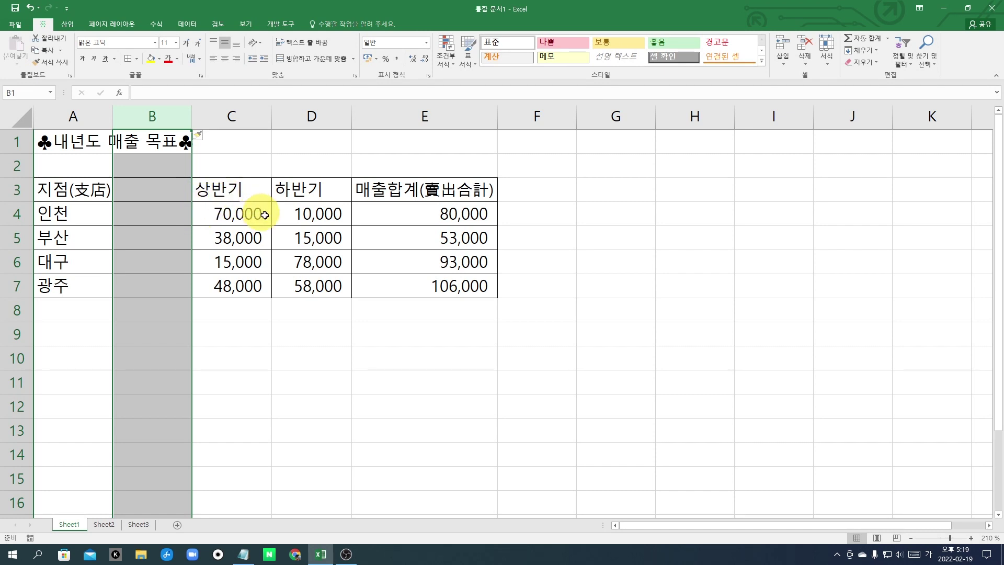
click(160, 220)
Step: Enter the header 지점장 in B3 and fill B4:B7 with the four branch managers' names
click(161, 187)
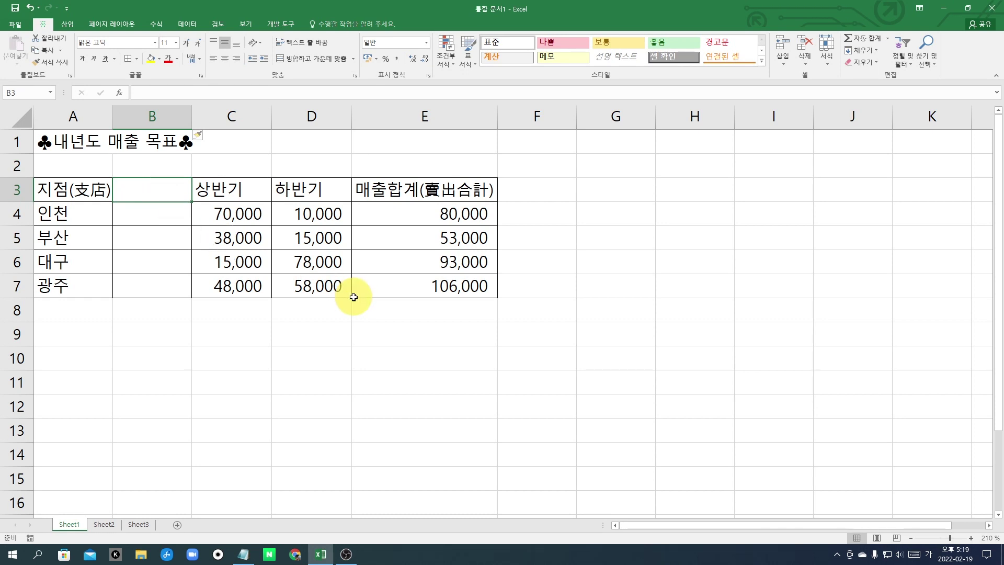
text(지점장)
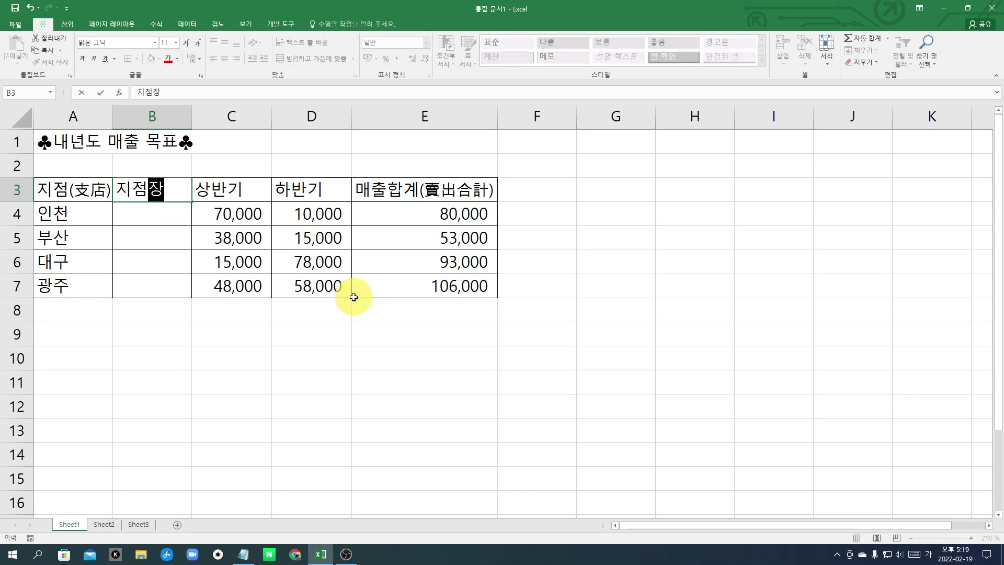
key(Return)
text(홍길동)
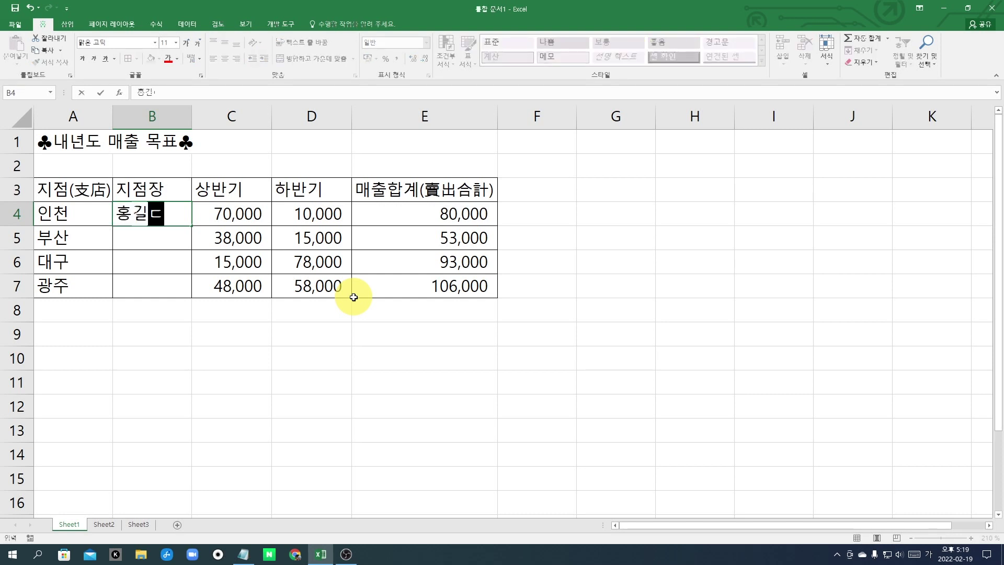
key(Return)
text(김철수)
key(Return)
text(김ㅅ순희)
key(Return)
text(이순신)
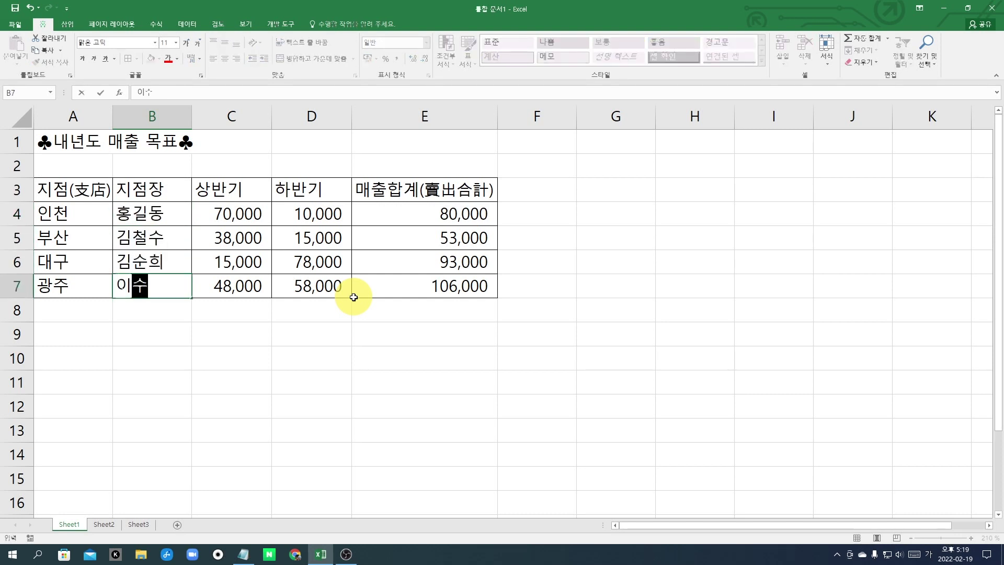
key(Return)
click(244, 391)
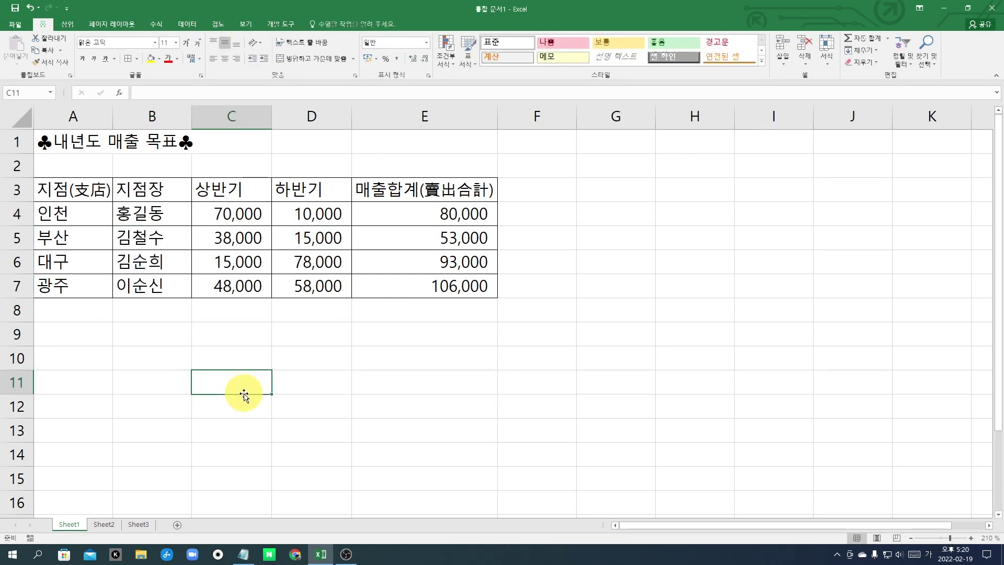
Step: Rename the worksheet Sheet1 as 매출목표
click(232, 337)
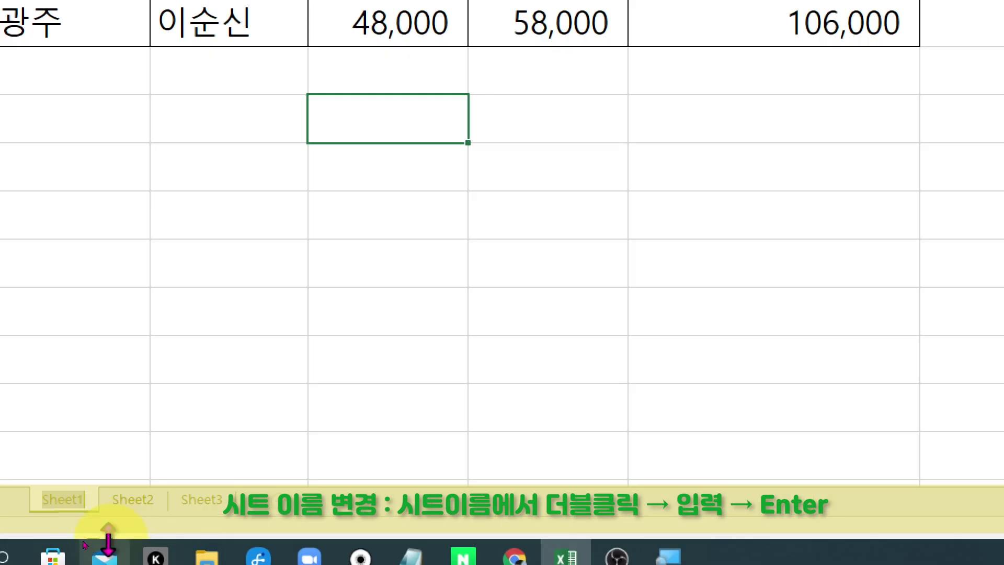
double_click(62, 520)
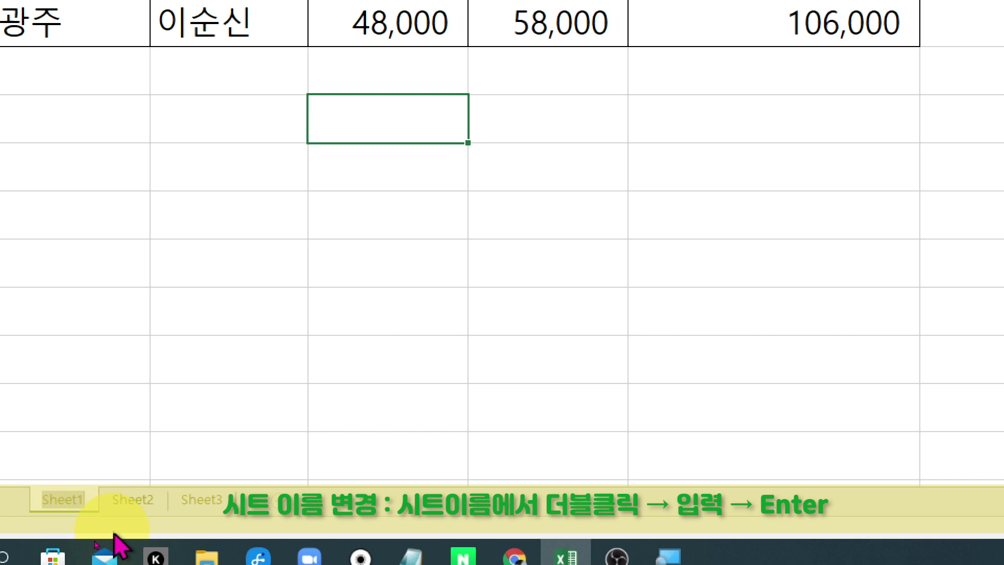
text(매출)
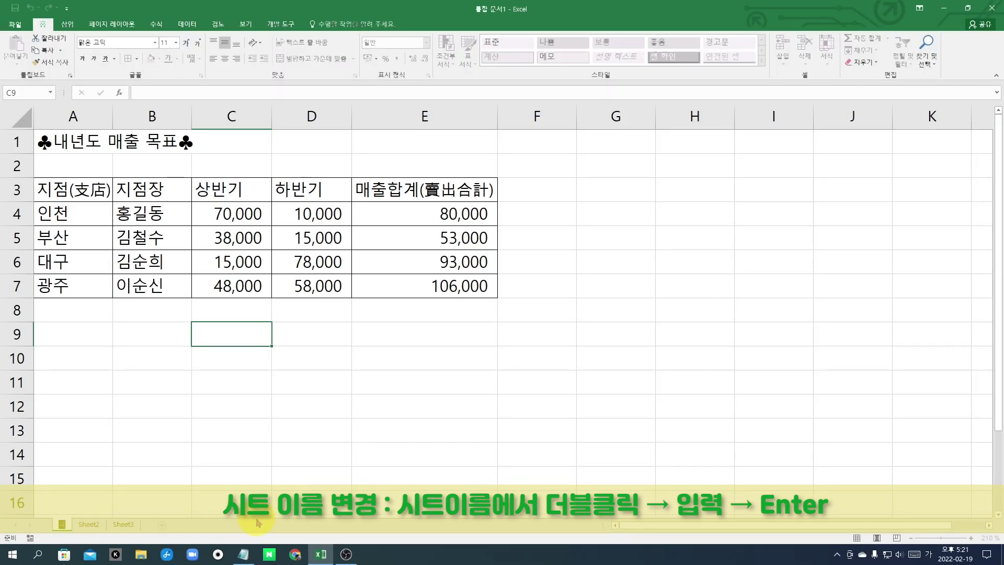
text(목표)
key(Return)
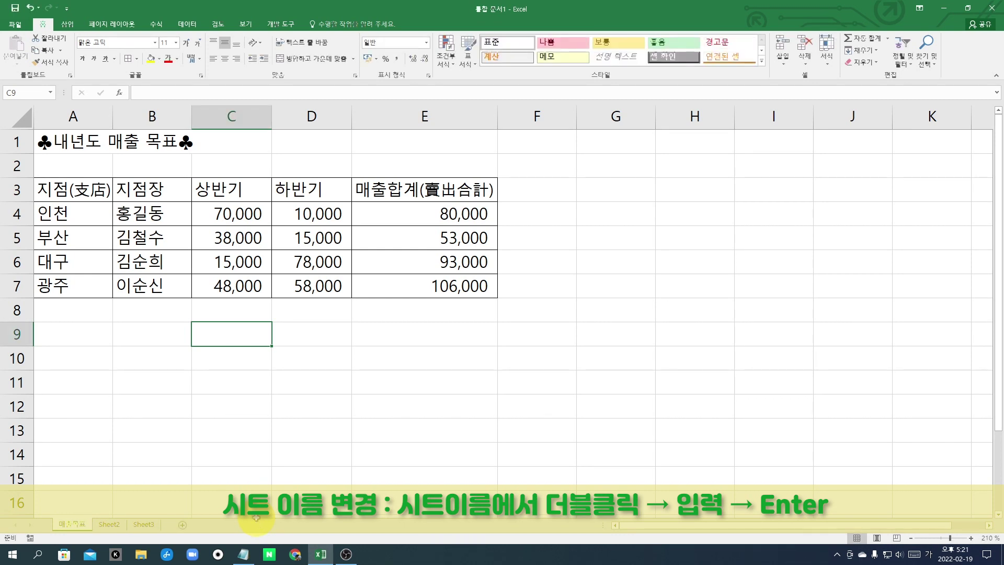
click(252, 457)
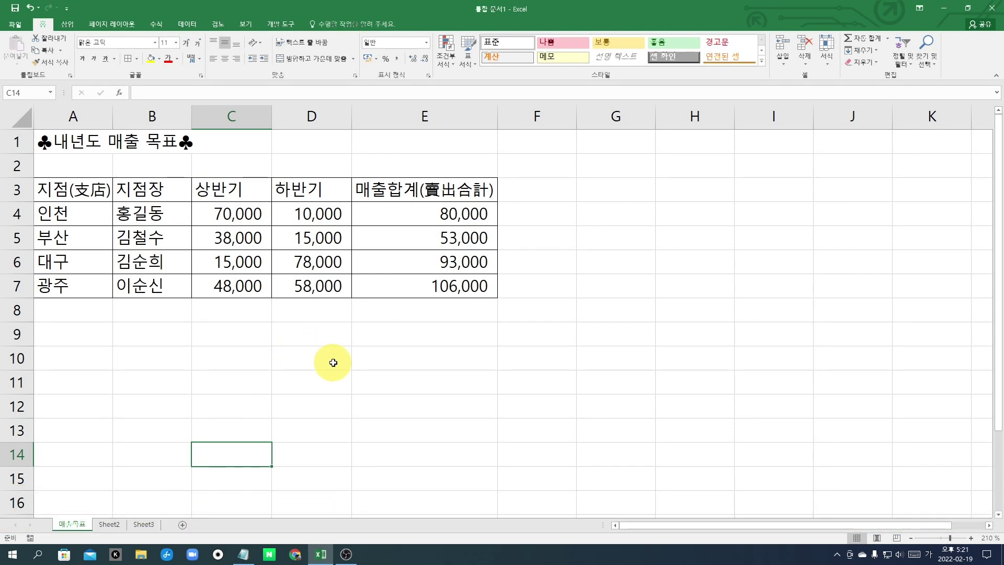
click(433, 406)
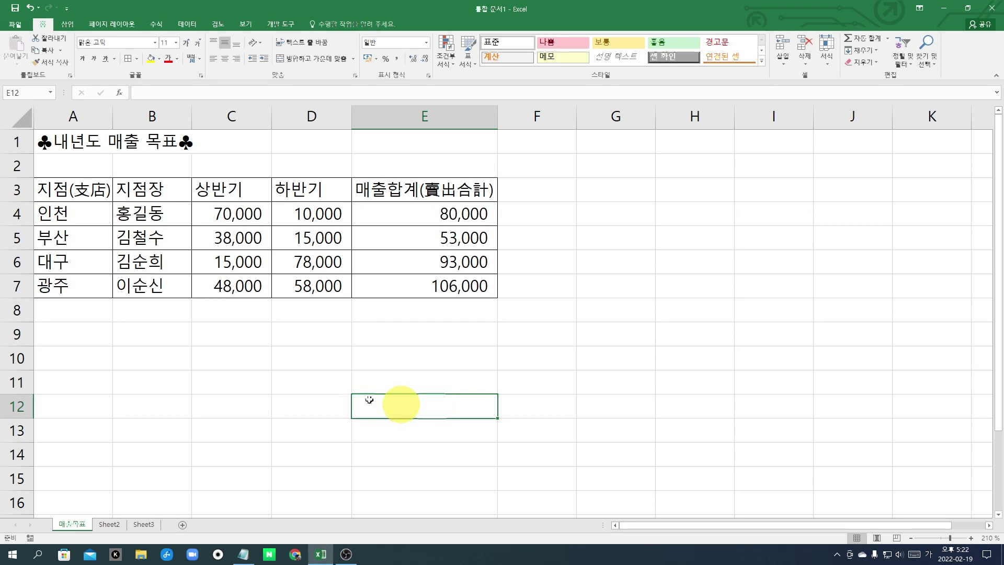
Step: Save the workbook in the 문서 folder under the file name 매출목표
click(16, 26)
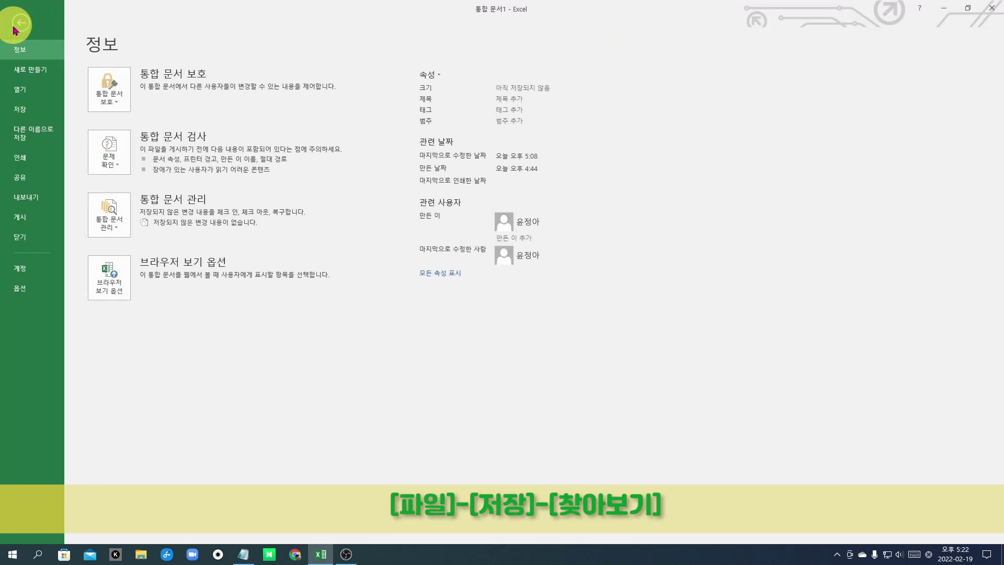
click(43, 116)
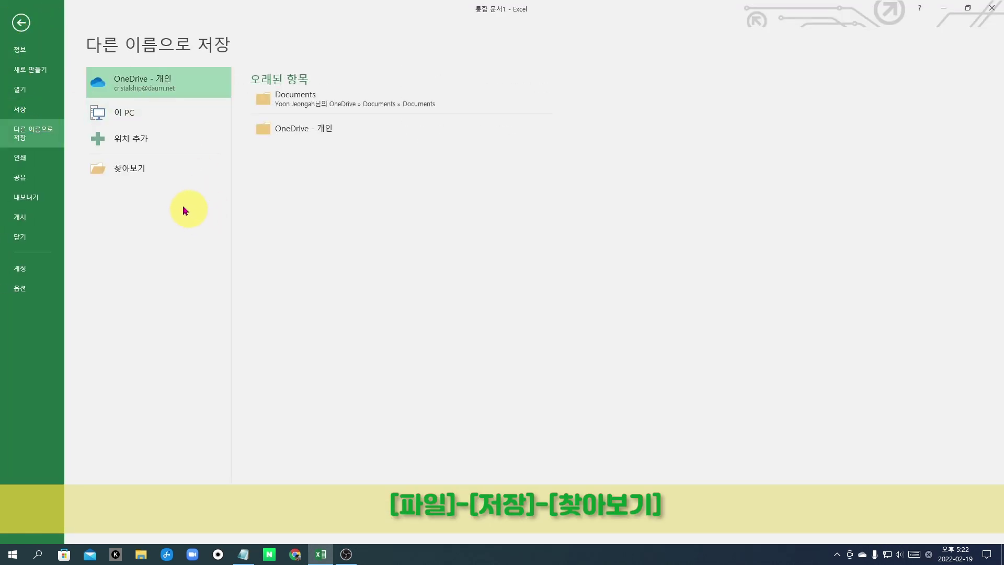
click(146, 170)
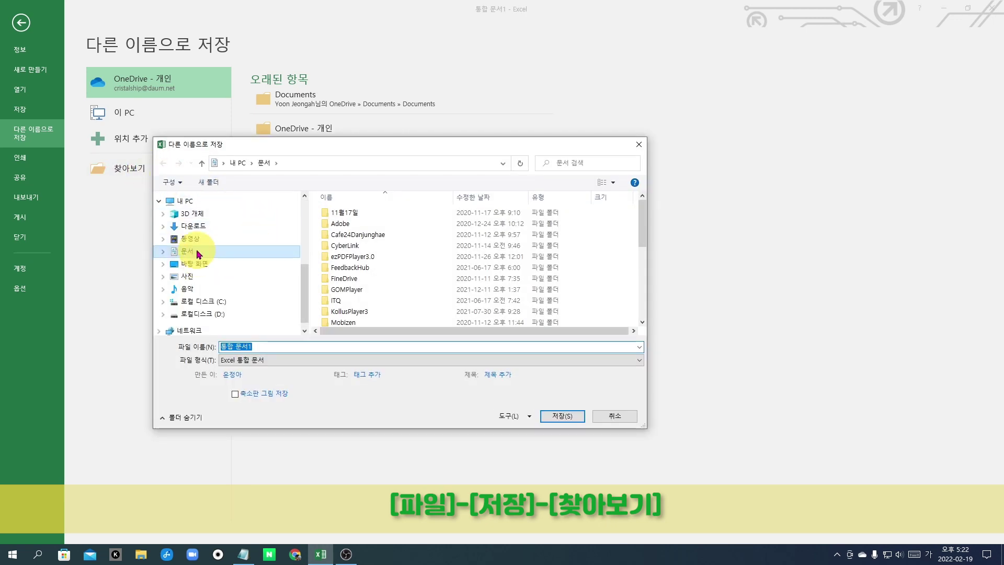
click(198, 254)
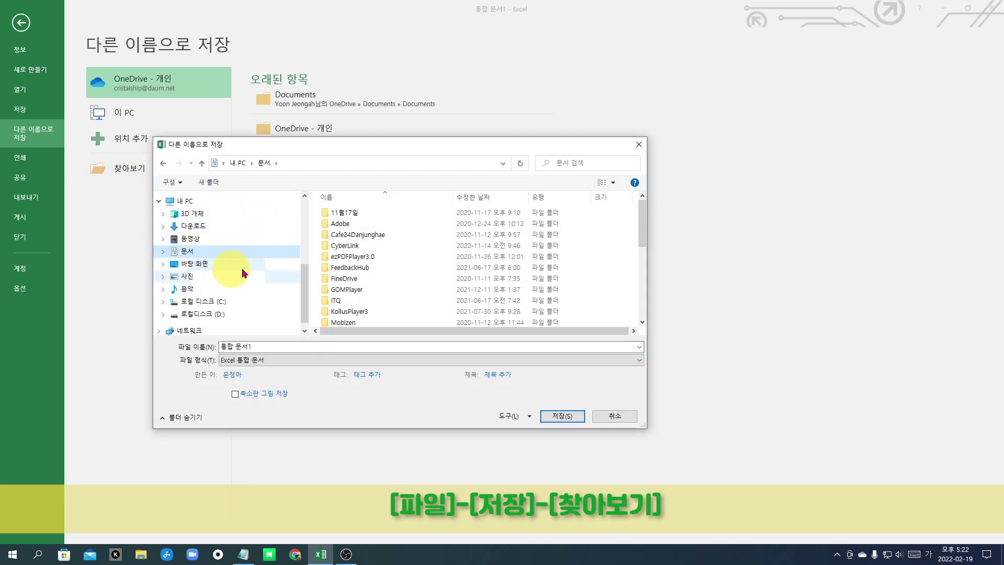
click(265, 346)
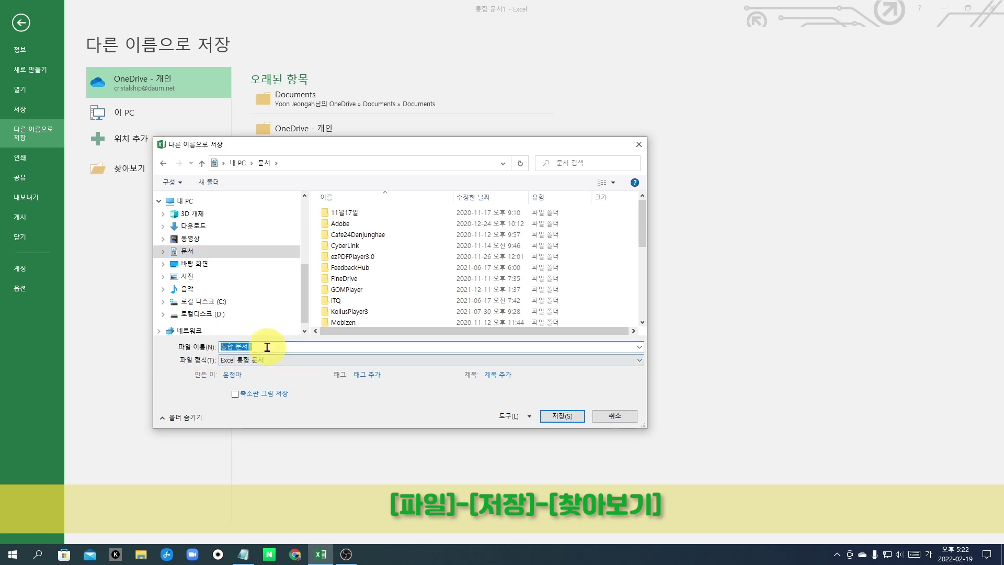
text(매출)
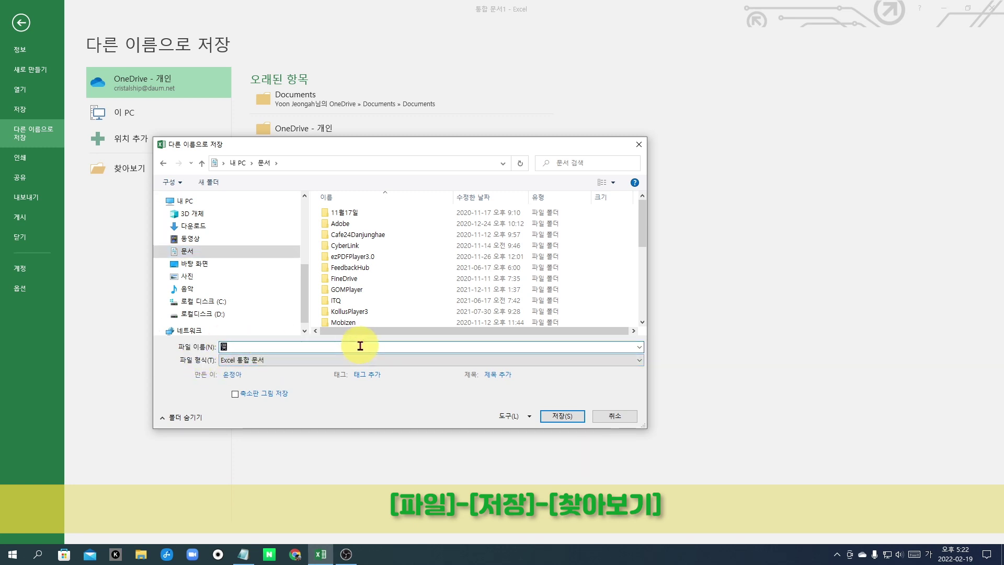
text(목표)
click(565, 417)
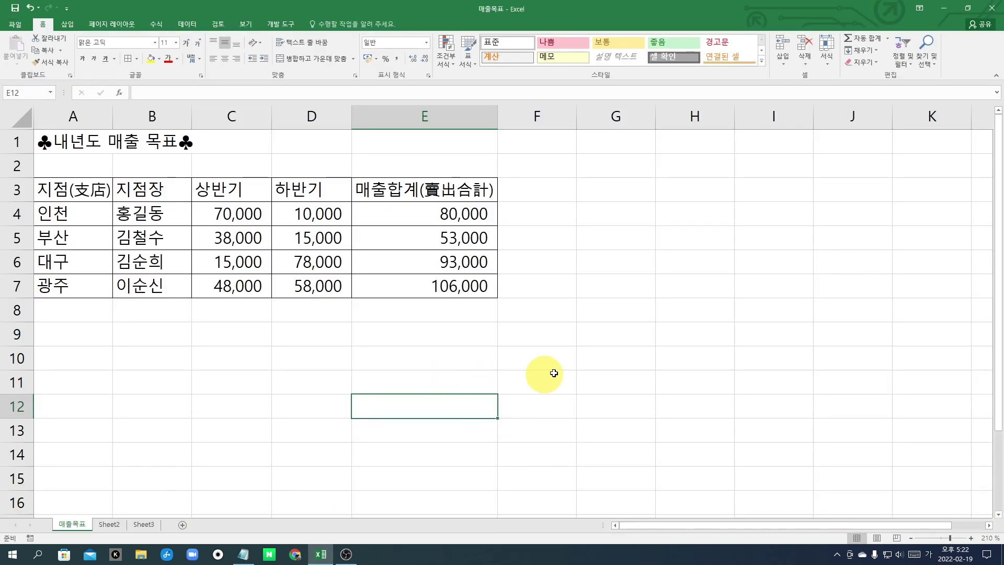
click(530, 356)
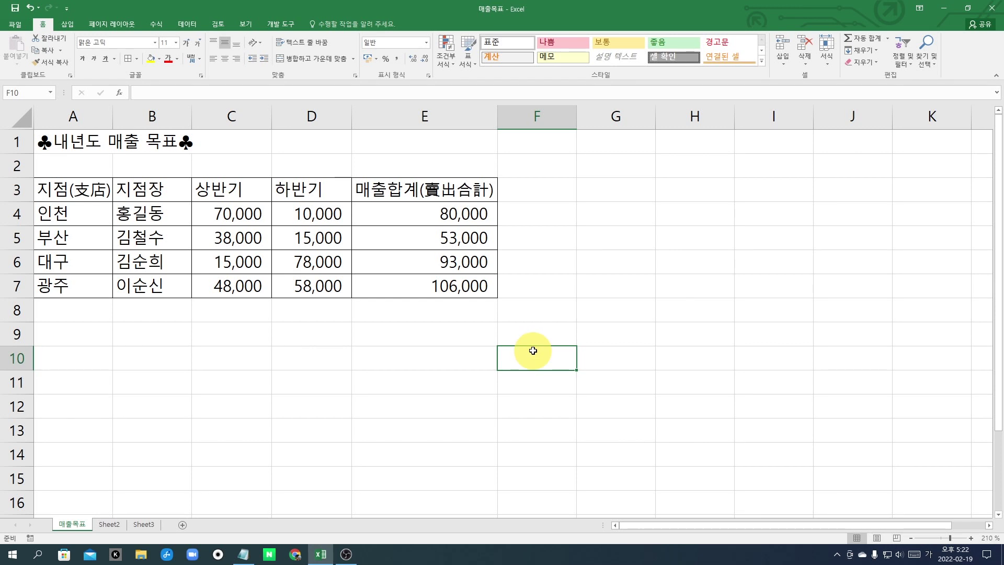
mouse_move(512, 14)
mouse_down()
mouse_move(467, 19)
mouse_move(537, 25)
mouse_up()
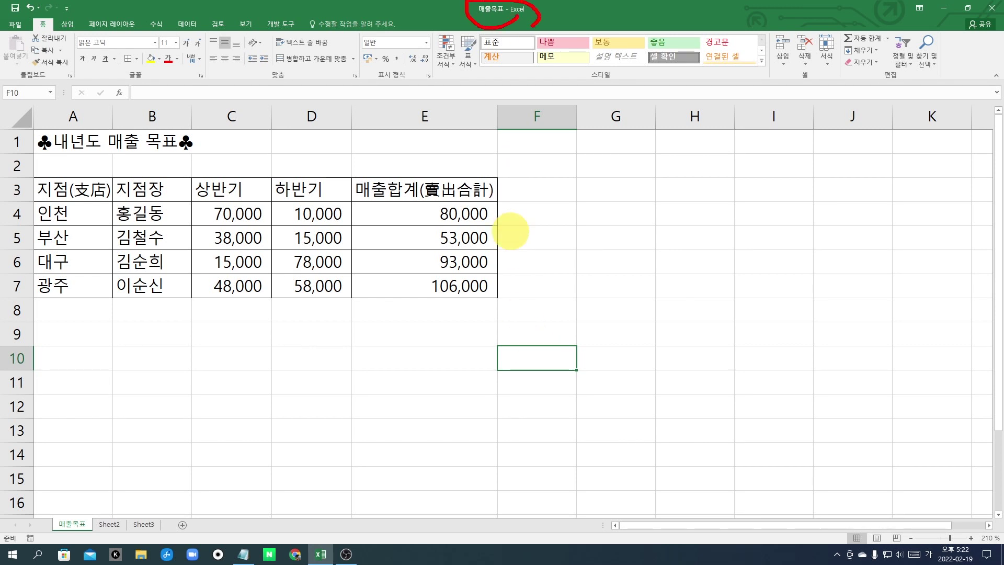
key(Escape)
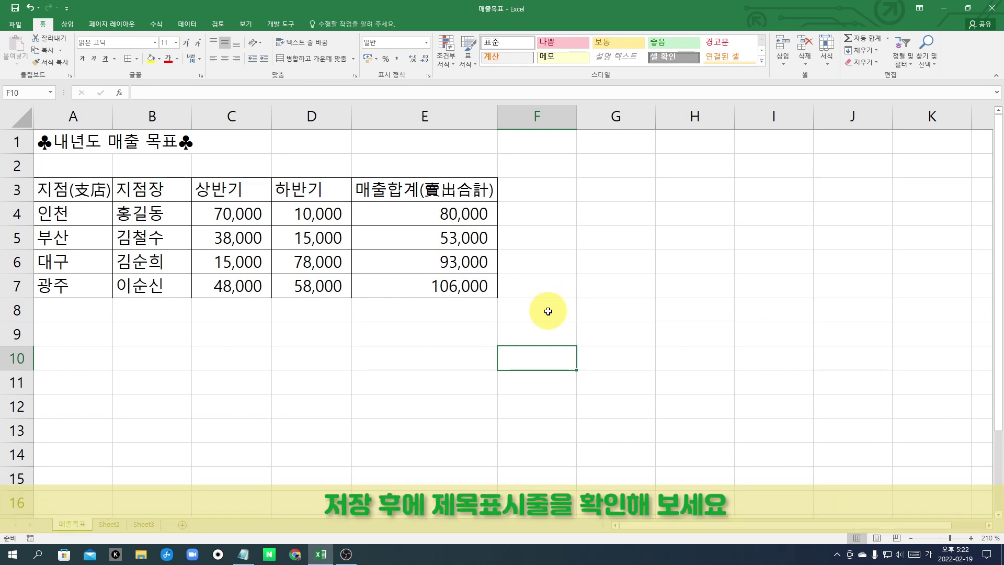
click(459, 412)
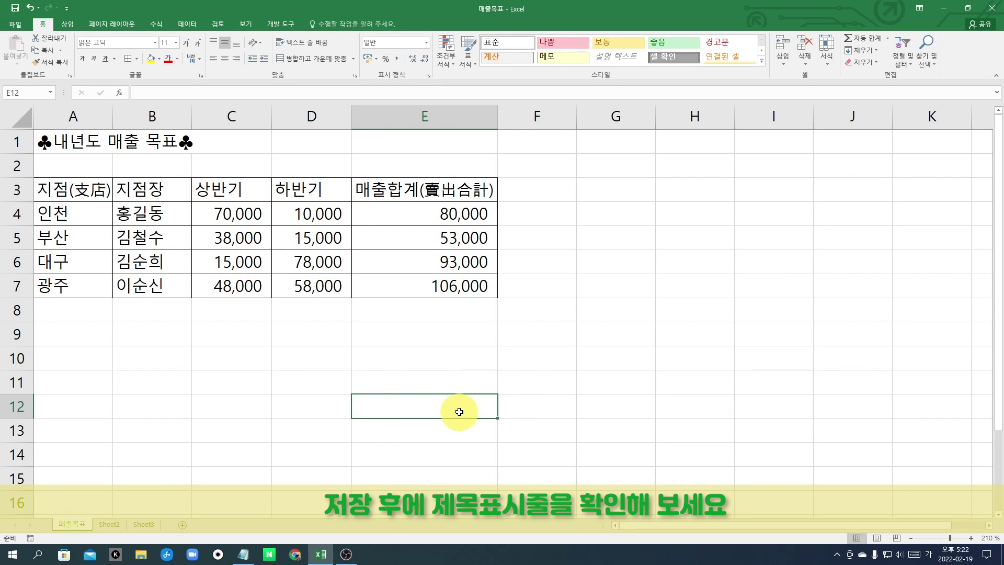